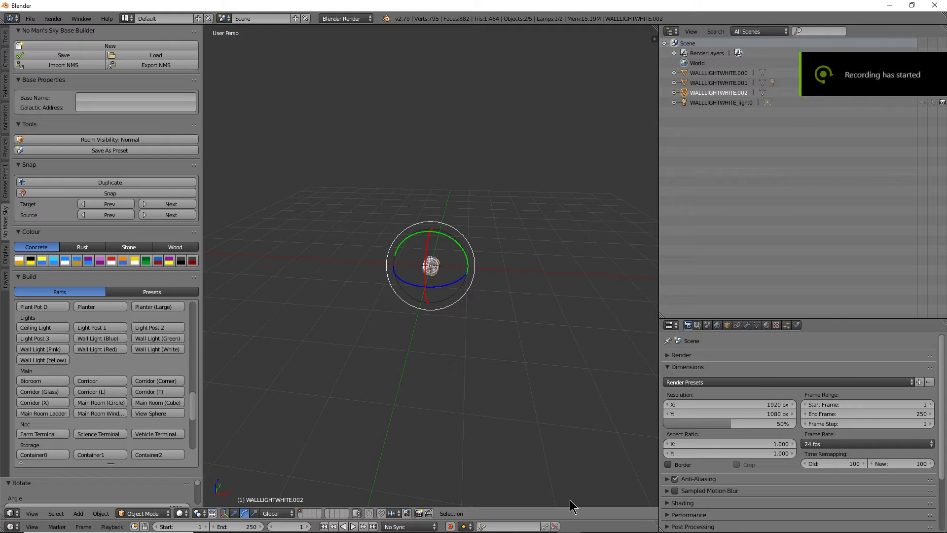
Step: Select the wall light's parts and place a linked copy directly below the original
mouse_move(403, 333)
middle_down()
mouse_move(470, 339)
mouse_move(412, 311)
mouse_move(416, 321)
mouse_move(383, 347)
mouse_move(404, 349)
mouse_move(317, 262)
mouse_move(374, 359)
middle_up()
key(c)
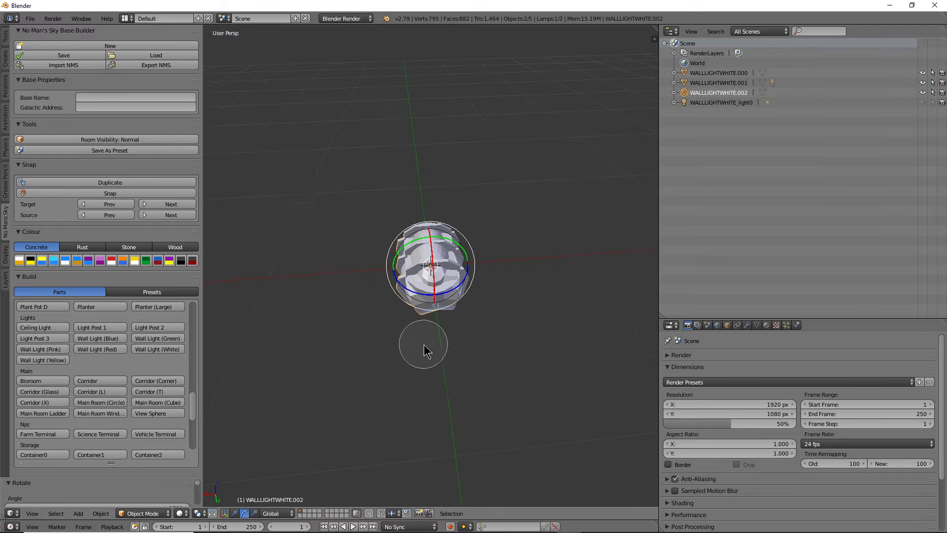
scroll(422, 355, down, 5)
click(418, 263)
key(Escape)
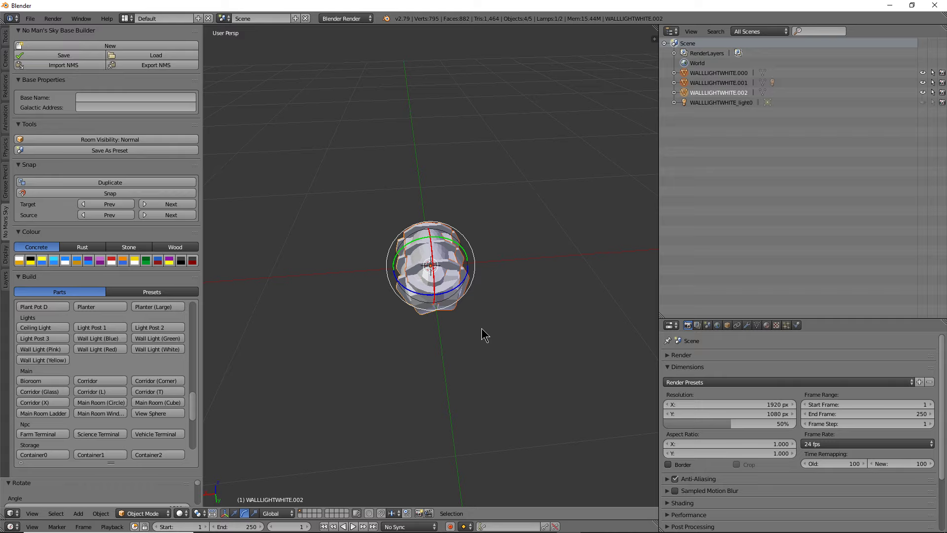
key(alt+d)
key(Escape)
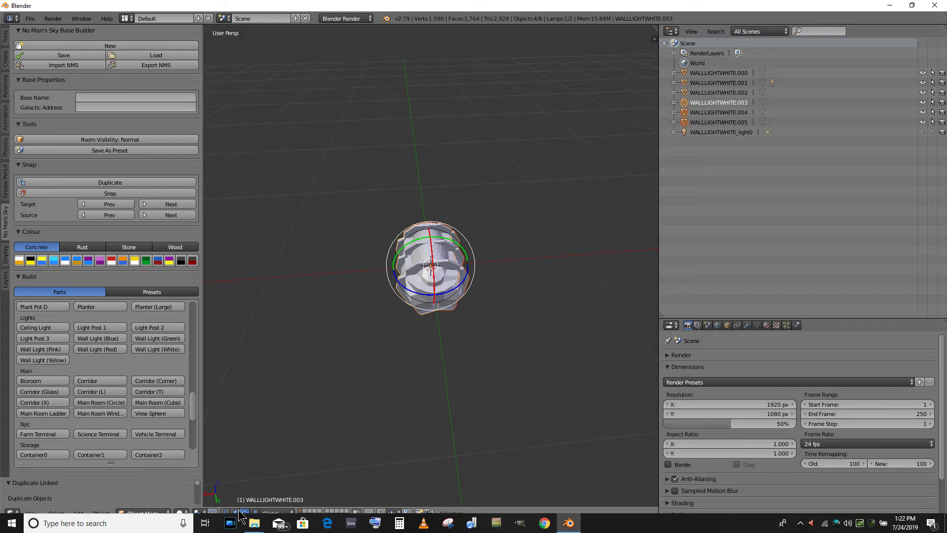
click(239, 511)
middle_drag(303, 423, 298, 467)
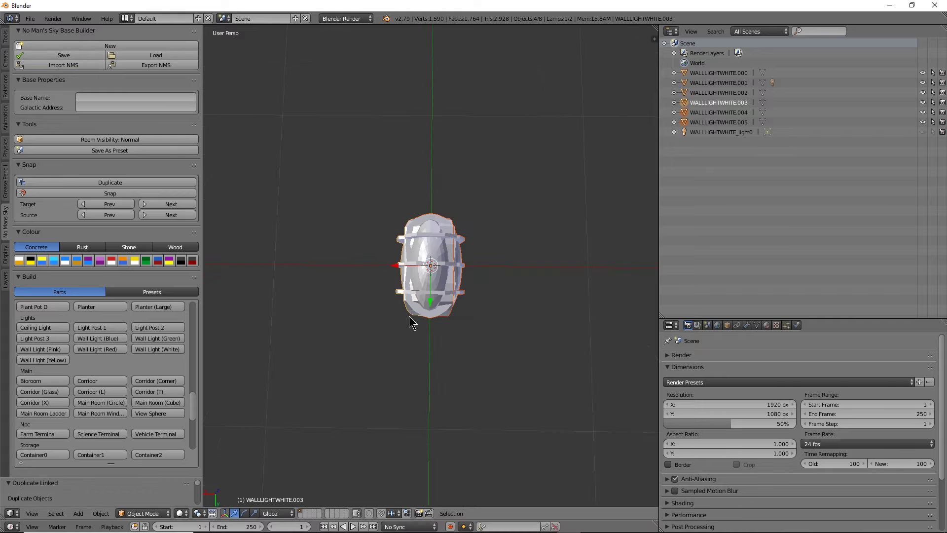
drag(431, 297, 417, 395)
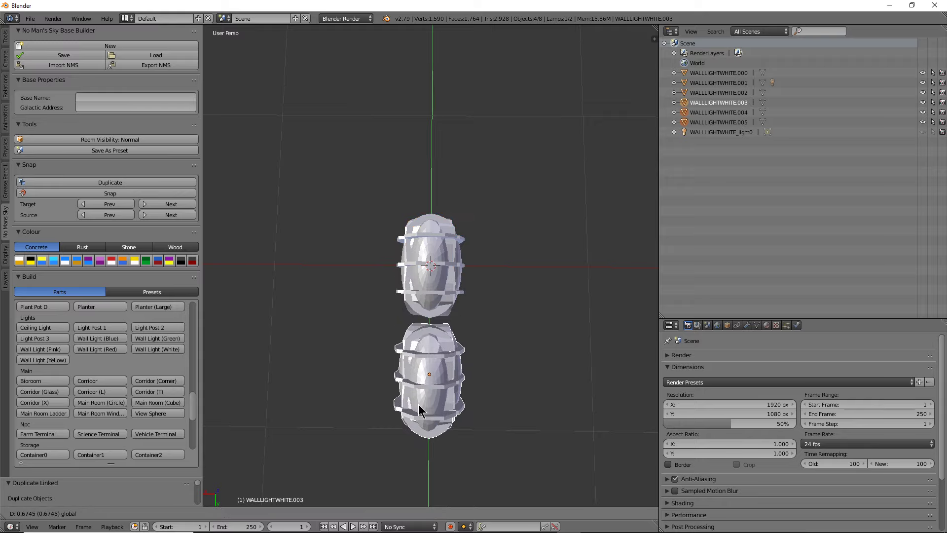
click(416, 395)
Step: Add a third linked copy of the fixture at the bottom of the column
key(alt+d)
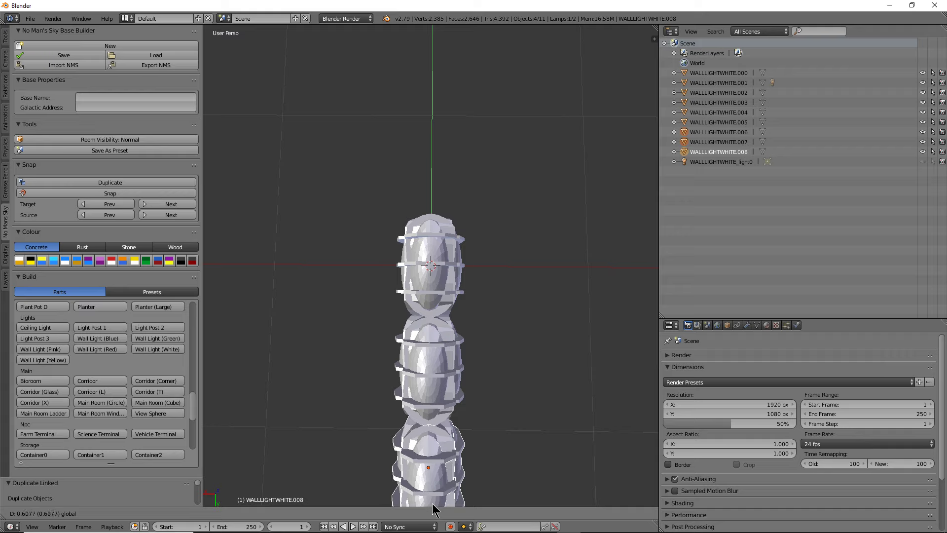
click(456, 405)
middle_drag(456, 404, 460, 384)
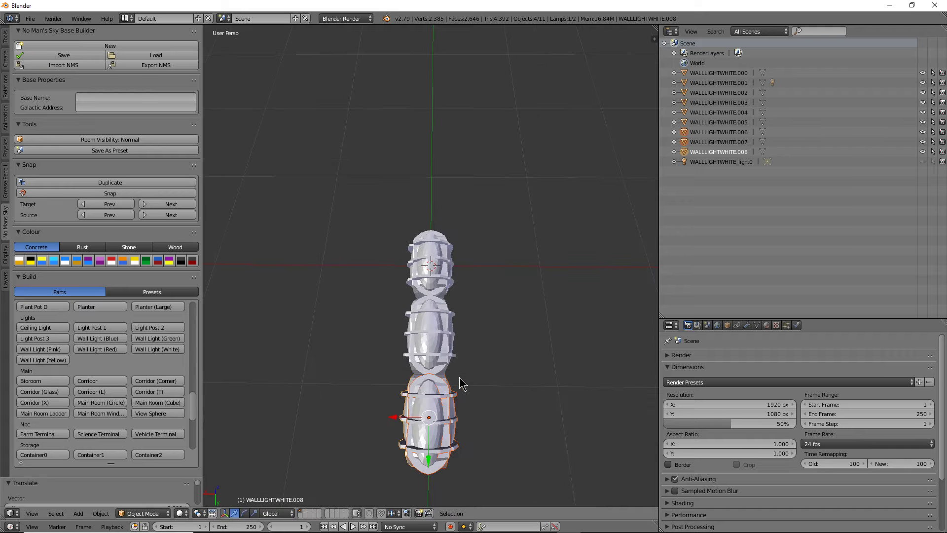
key(alt+d)
click(441, 411)
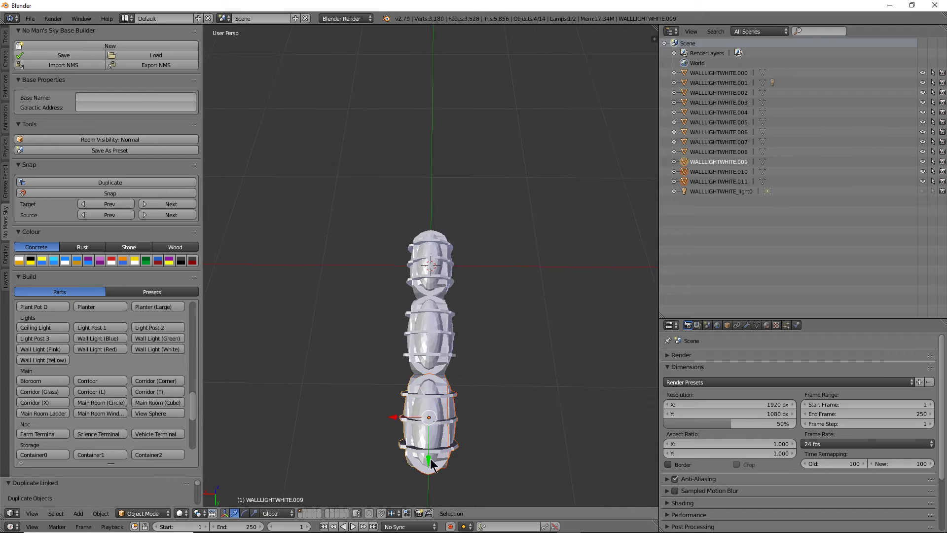
key(g)
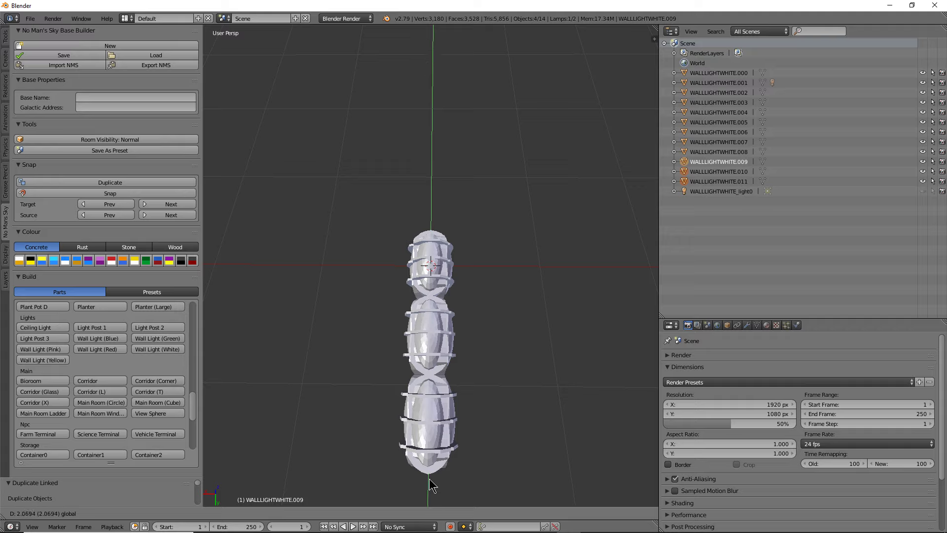
click(434, 412)
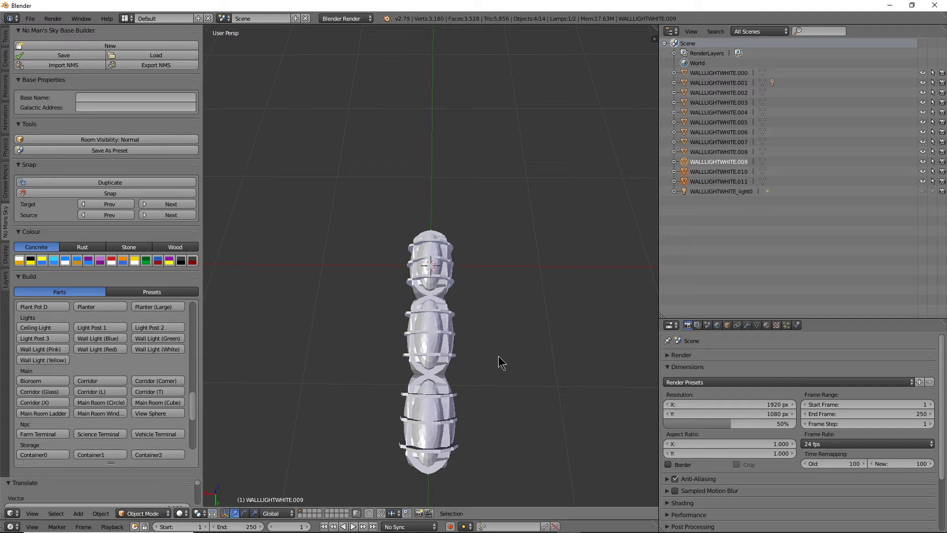
scroll(484, 375, down, 2)
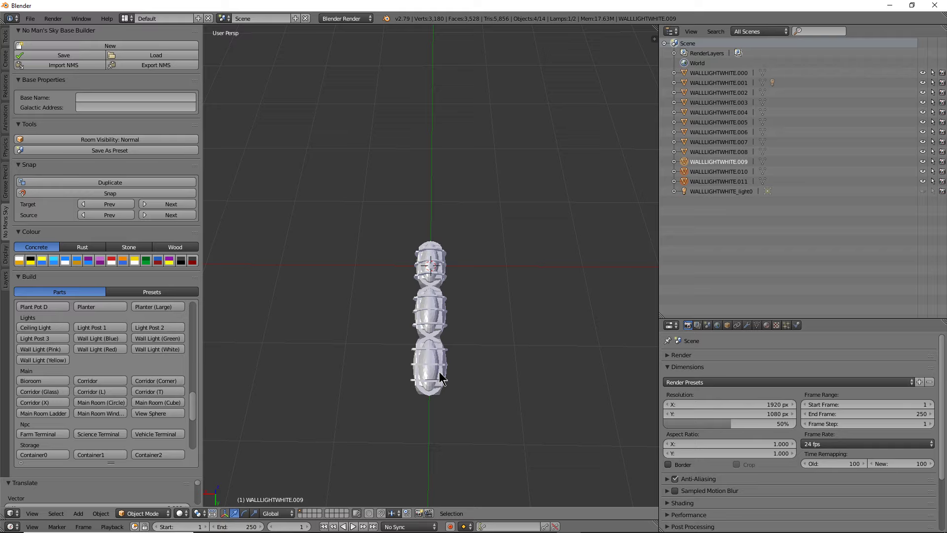
Step: Select the bottom fixture and slide a linked copy along Y beneath the column
key(c)
click(433, 432)
key(Escape)
key(g)
key(y)
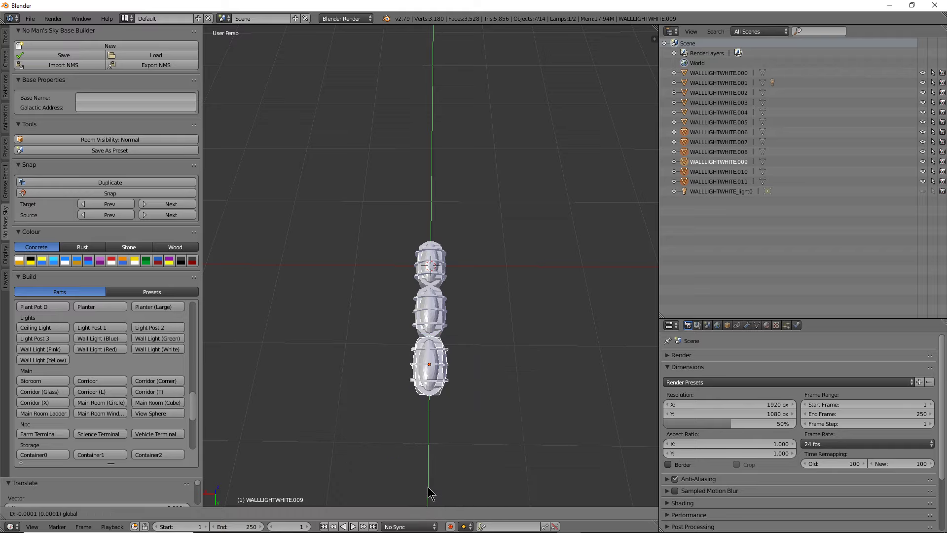
key(Escape)
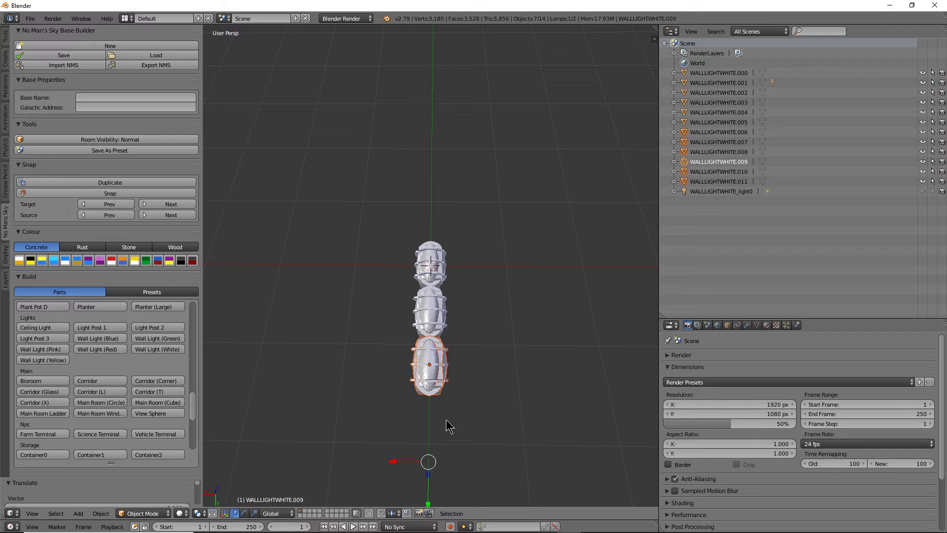
key(alt+d)
key(Escape)
key(g)
key(y)
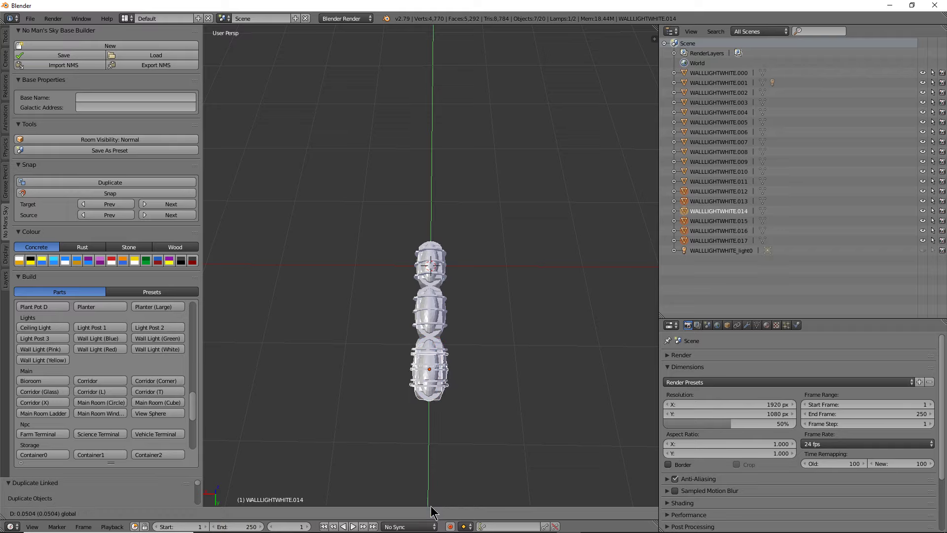
click(427, 94)
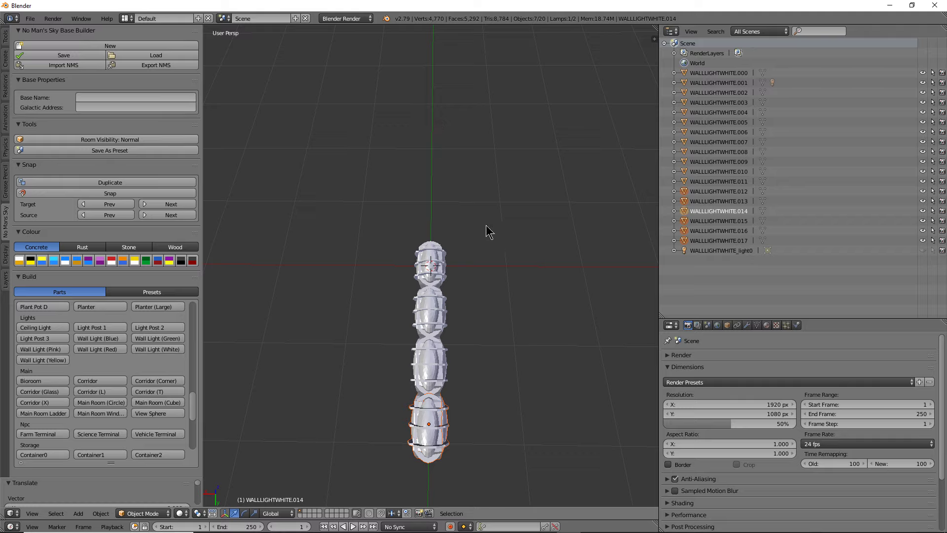
Step: Add another linked set further down the column and begin sliding the group along Y
key(alt+d)
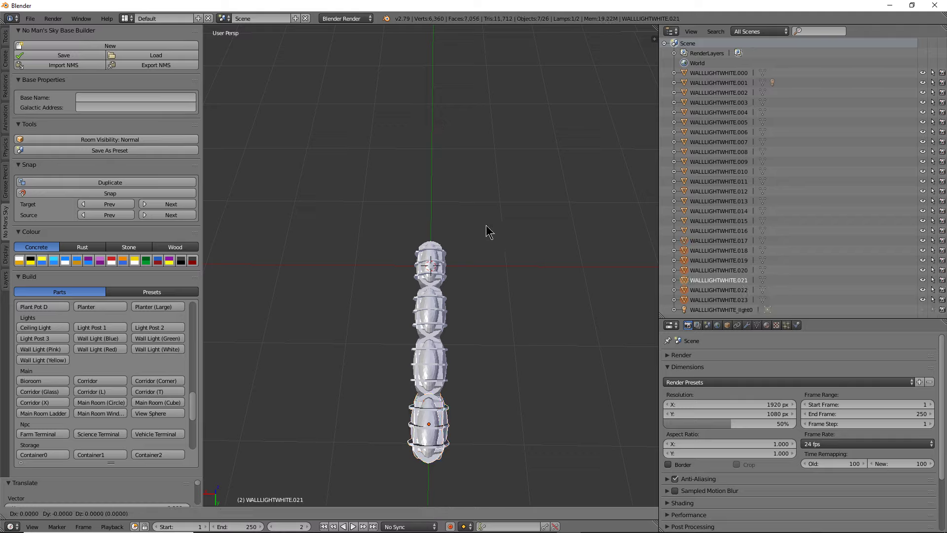
key(Escape)
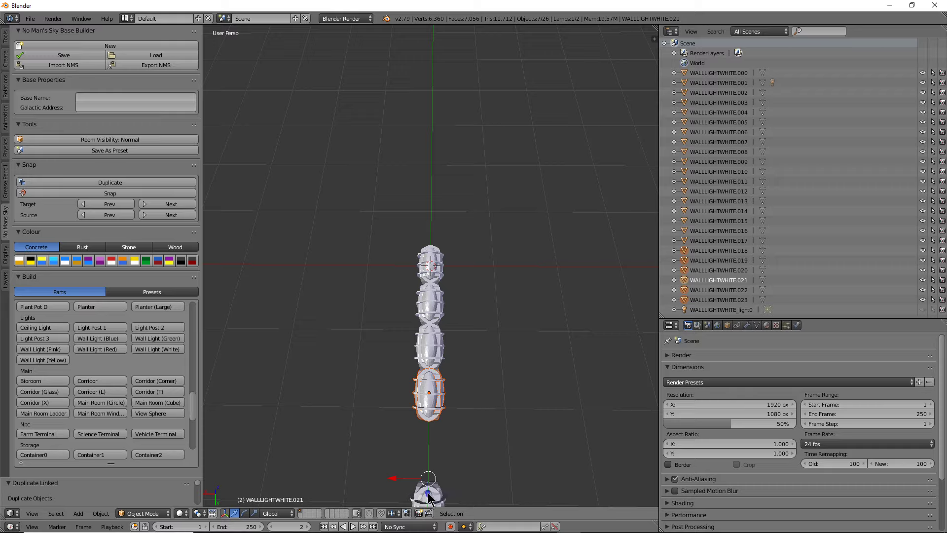
key(g)
key(y)
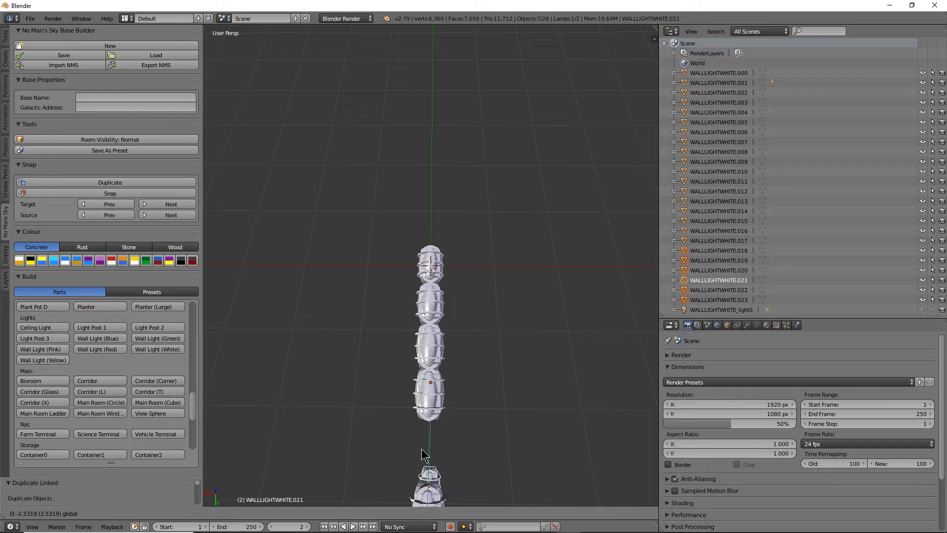
click(423, 456)
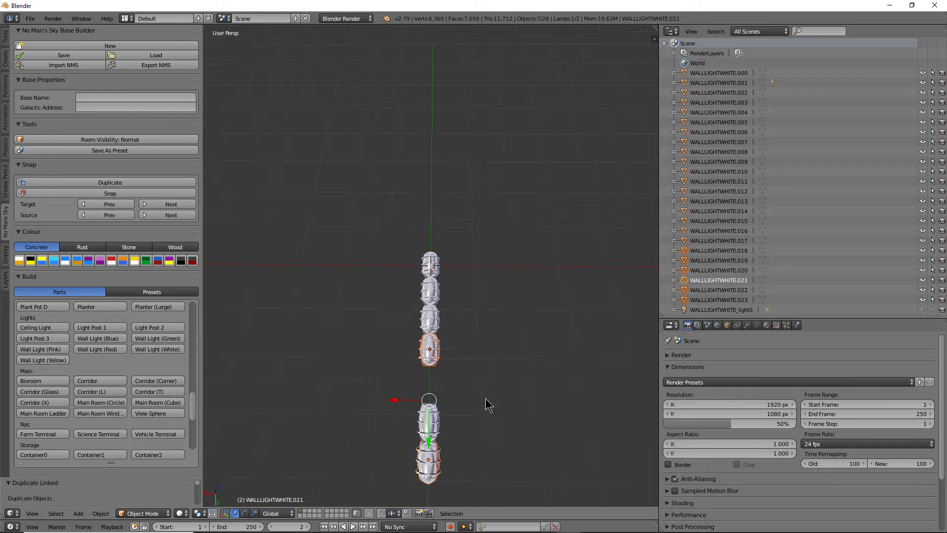
middle_drag(486, 400, 494, 356)
key(g)
key(y)
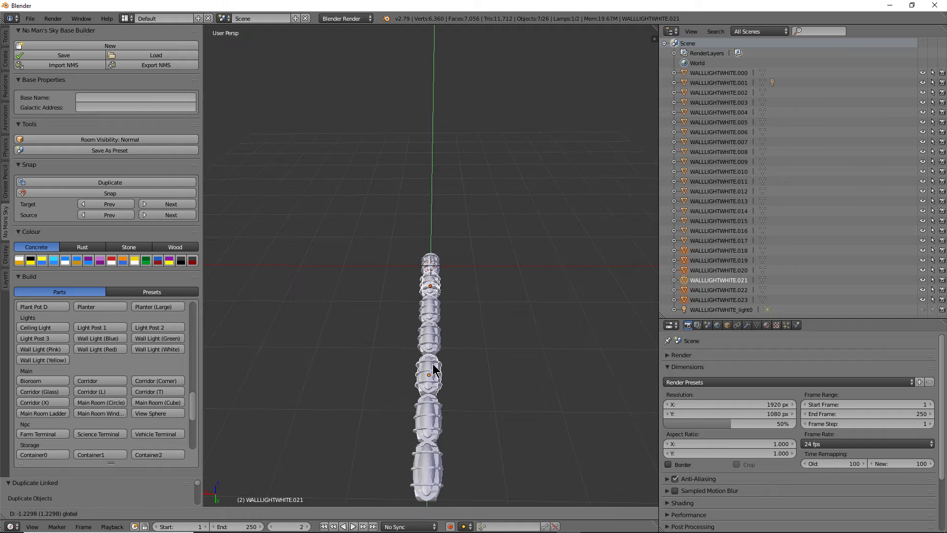
Step: Confirm the group's position, then move a linked copy of the bottom fixture up along Z
click(437, 269)
right_click(432, 434)
key(c)
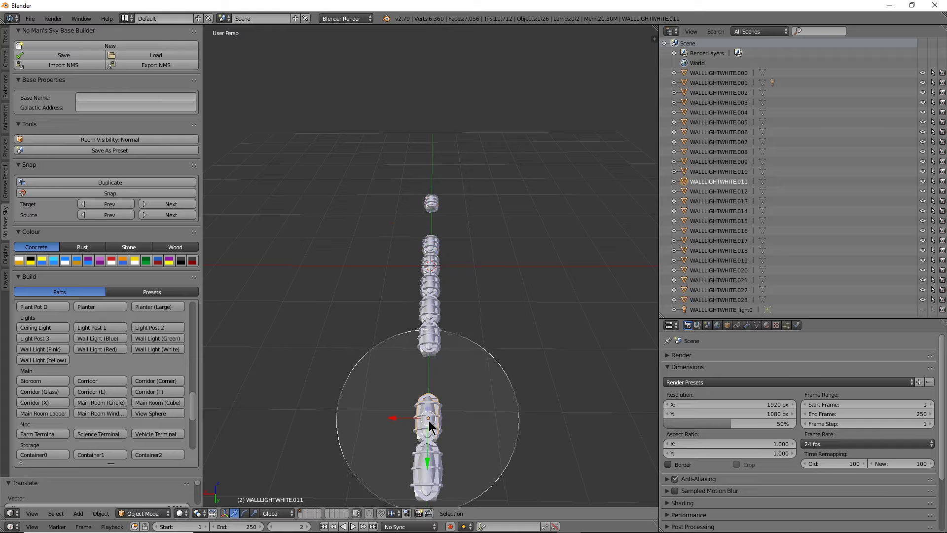
scroll(431, 423, up, 7)
scroll(432, 417, up, 5)
click(434, 412)
right_click(434, 411)
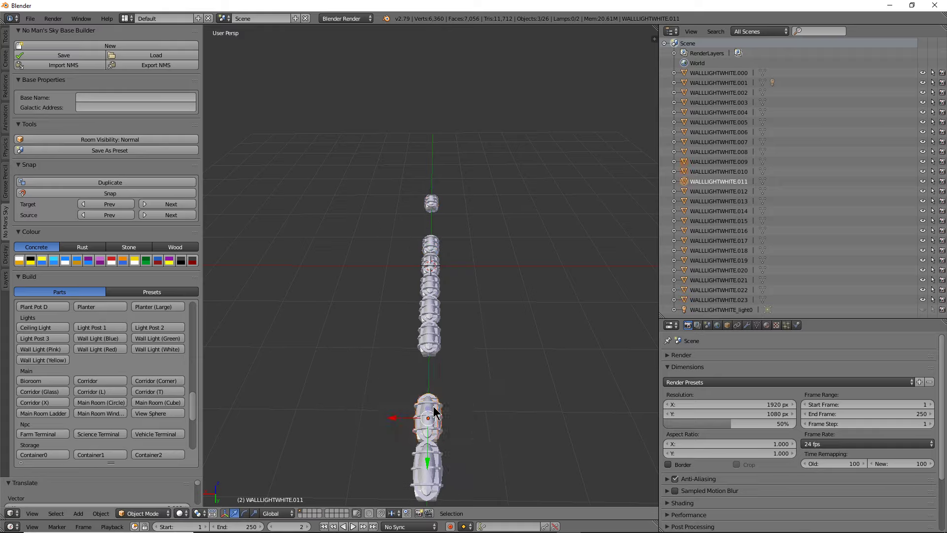
key(alt+d)
key(Escape)
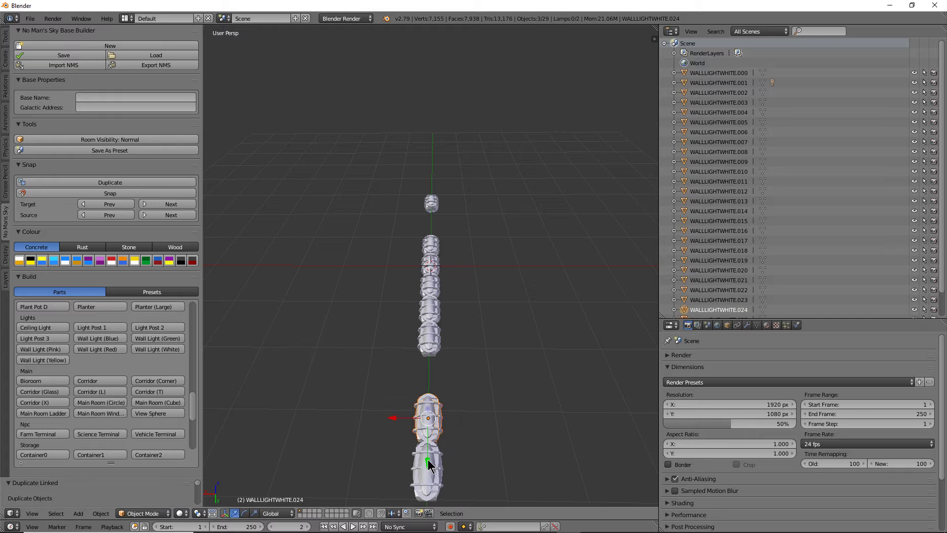
key(g)
key(z)
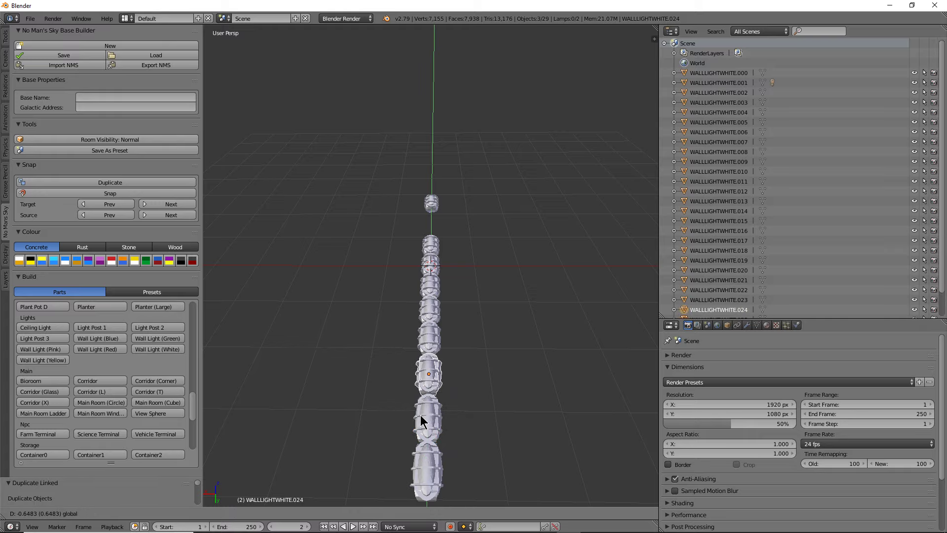
click(421, 420)
Step: Place linked copies of the upper lights near the top of the column along Y
middle_drag(469, 359, 436, 229)
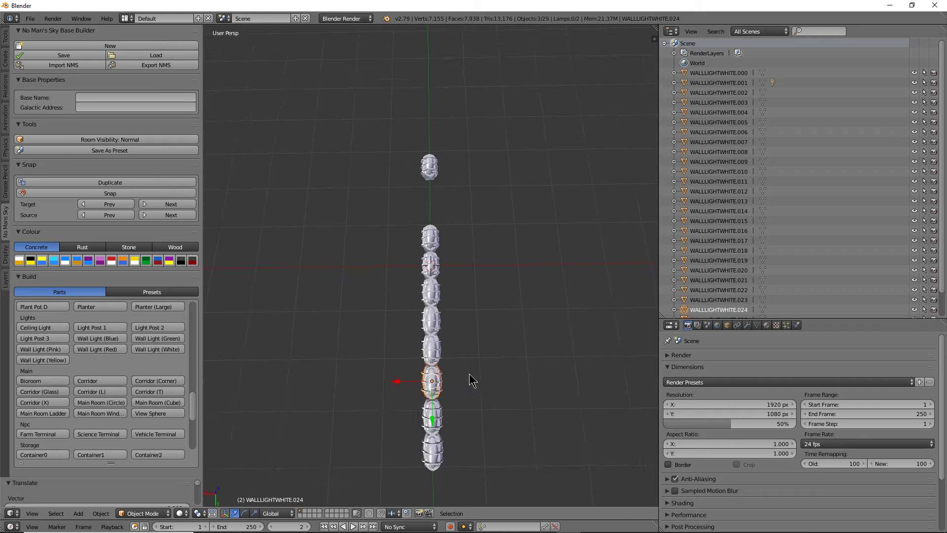
click(434, 234)
key(c)
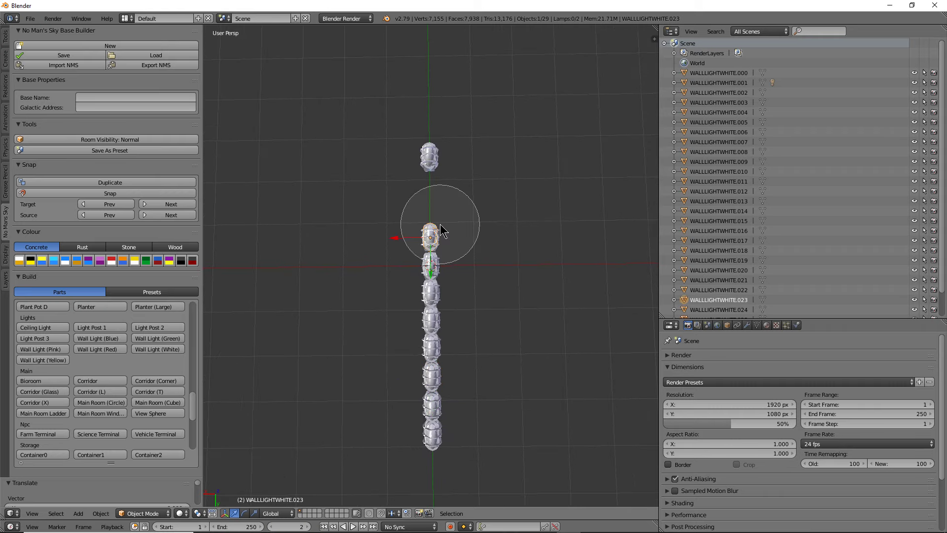
click(434, 240)
key(Escape)
key(alt+d)
right_click(455, 242)
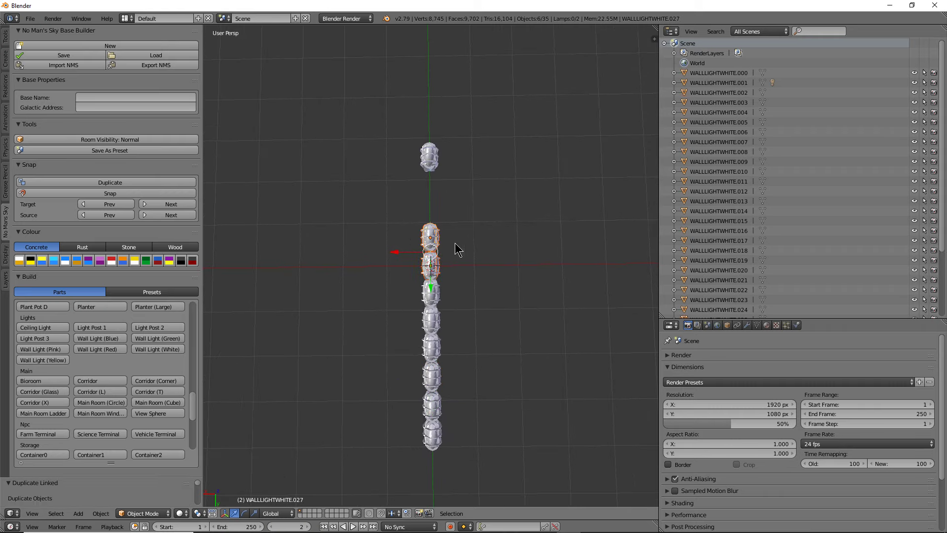
key(g)
key(y)
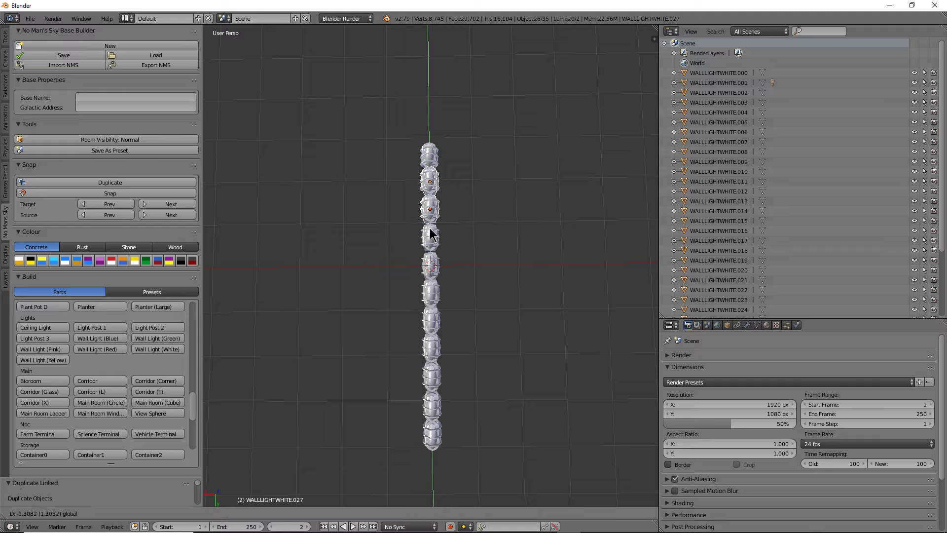
click(432, 236)
Step: Select the column's lights and stack a linked copy of them on top along Y
key(c)
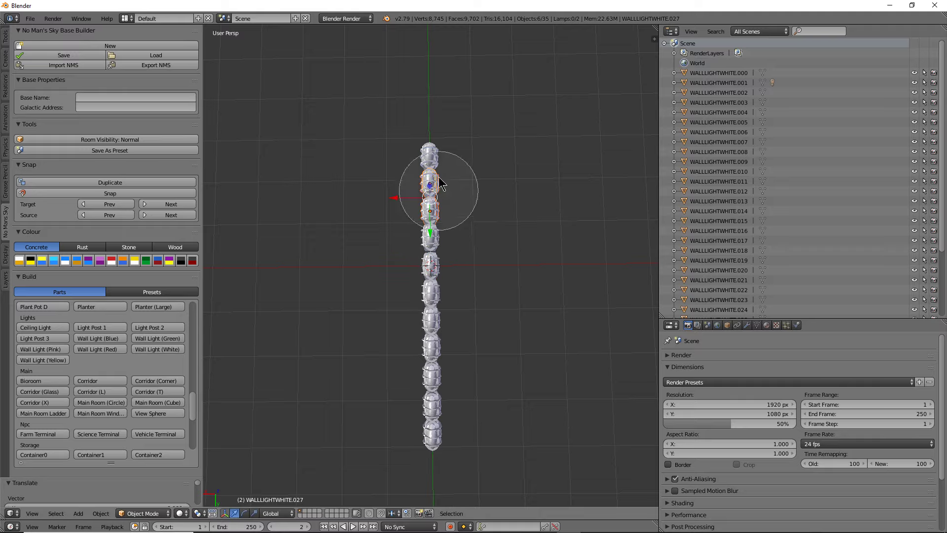
drag(433, 188, 440, 423)
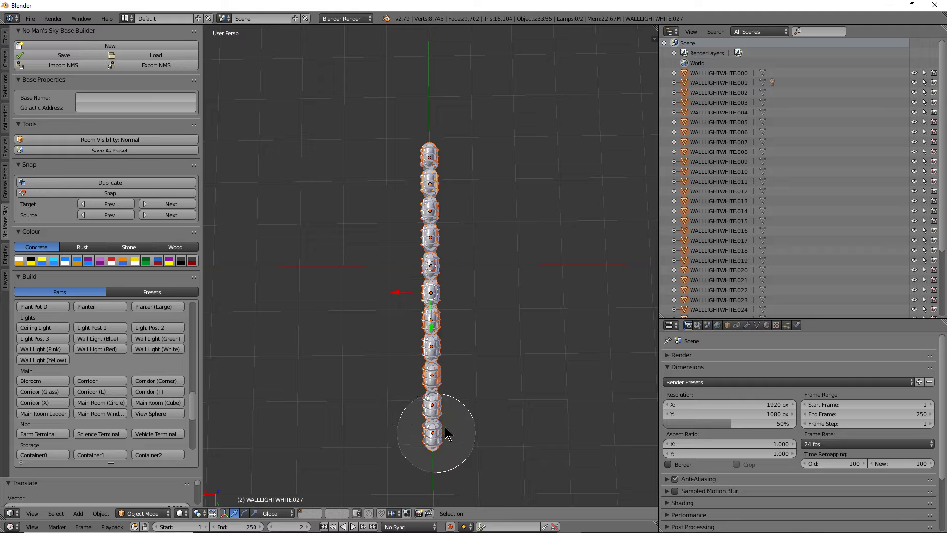
key(Escape)
key(alt+d)
right_click(525, 335)
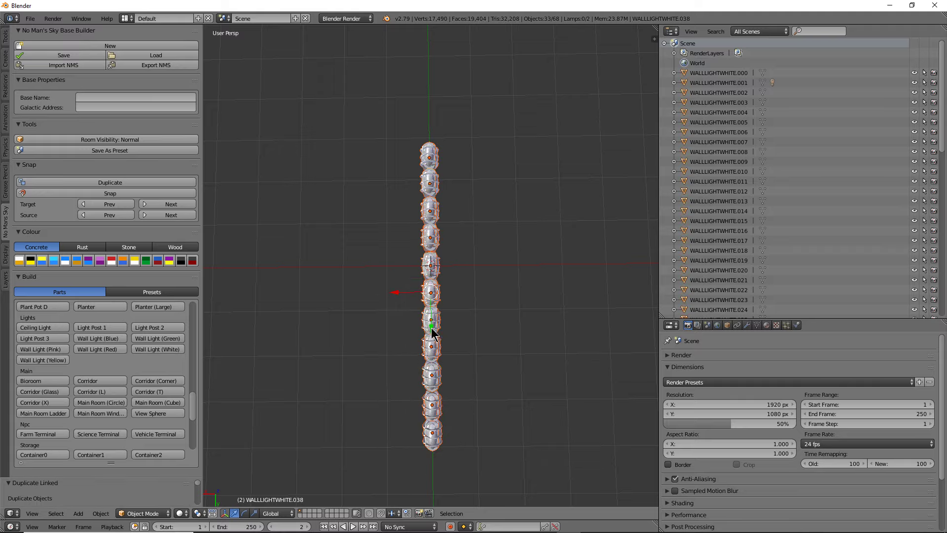
key(g)
key(y)
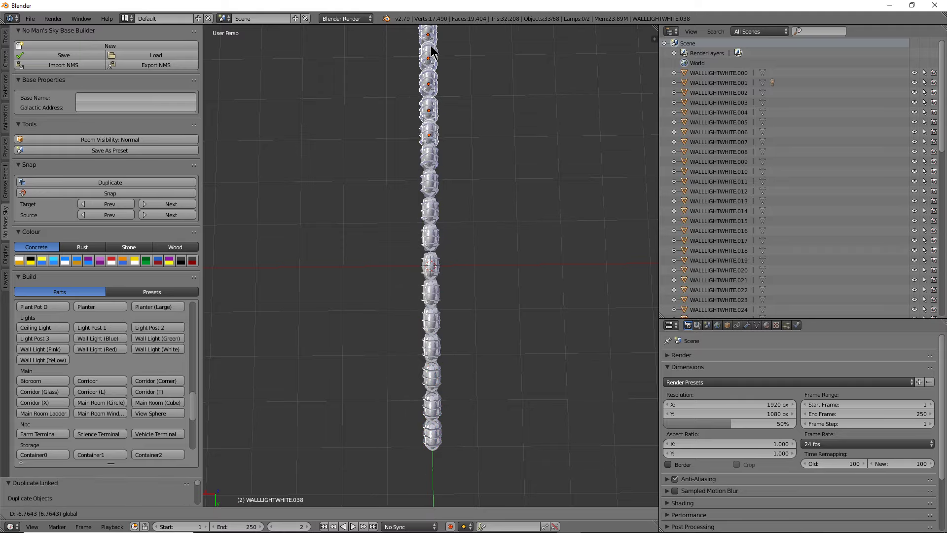
click(433, 48)
scroll(475, 291, down, 1)
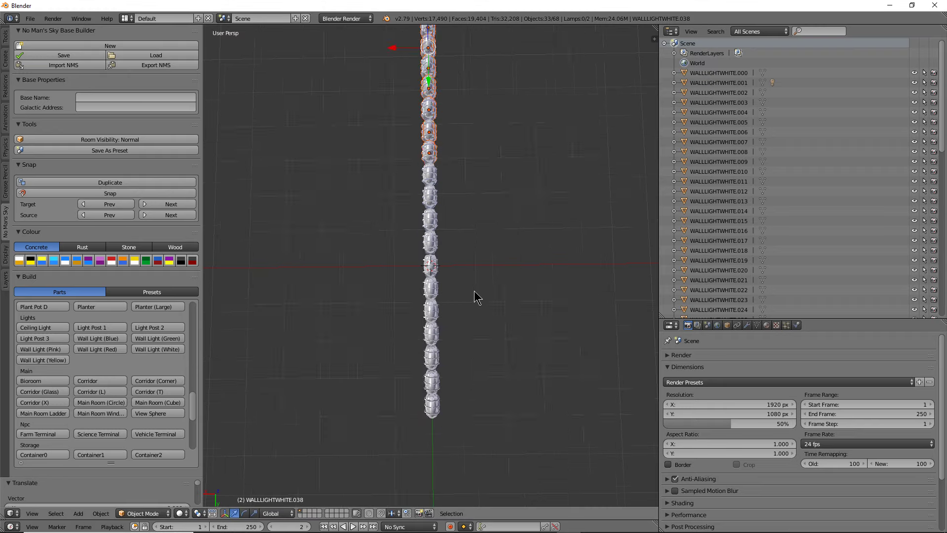
scroll(475, 291, down, 4)
Step: Select the whole light column and place a linked copy beside it along X
key(c)
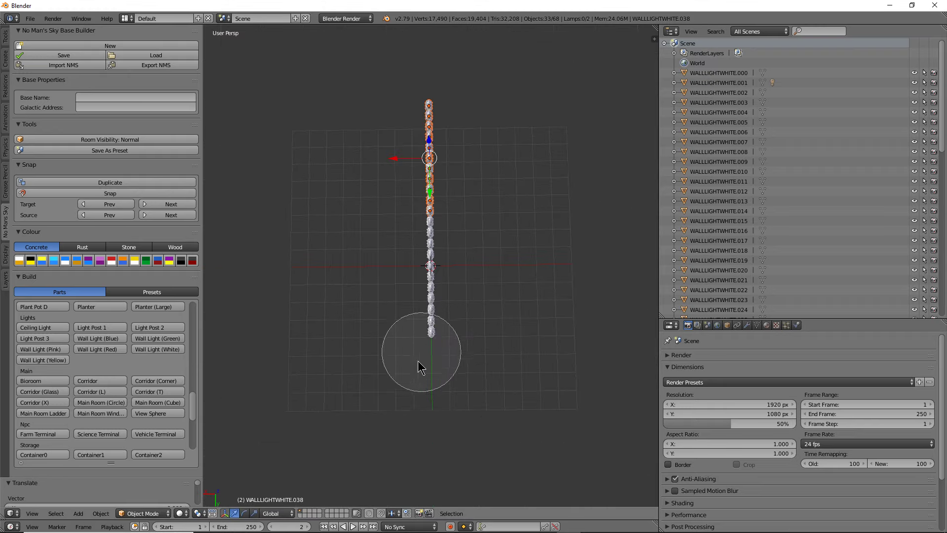
drag(418, 375, 429, 222)
key(Escape)
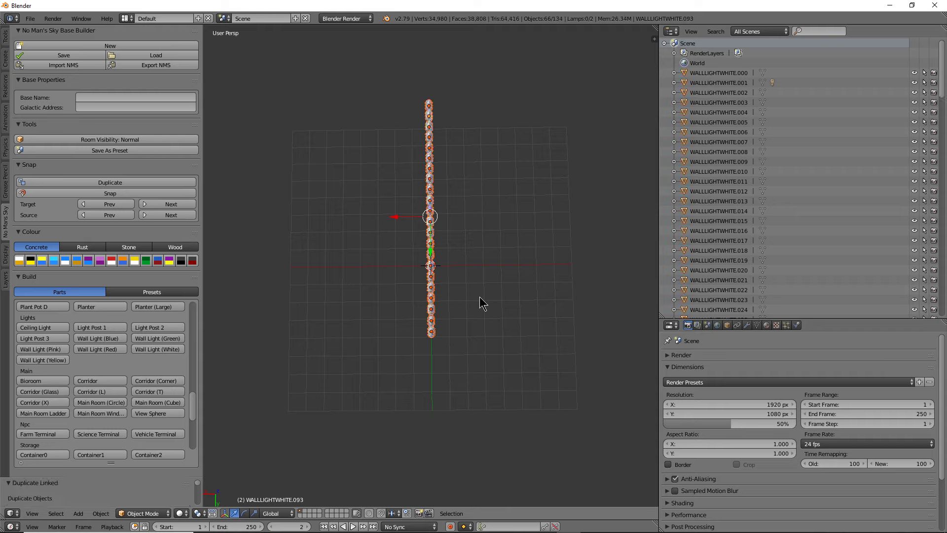
key(alt+d)
key(x)
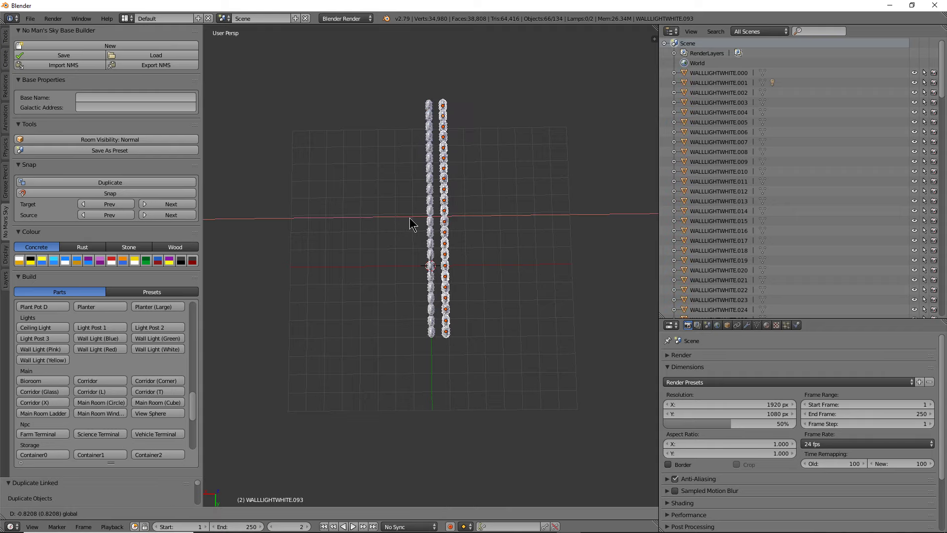
click(411, 225)
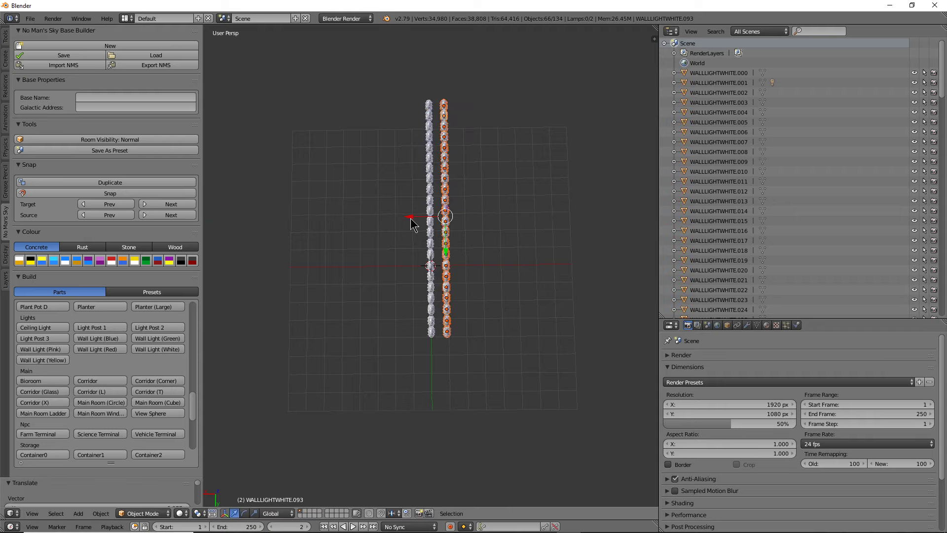
Step: Add third, fourth and fifth linked columns, each shifted further right
key(alt+d)
key(Escape)
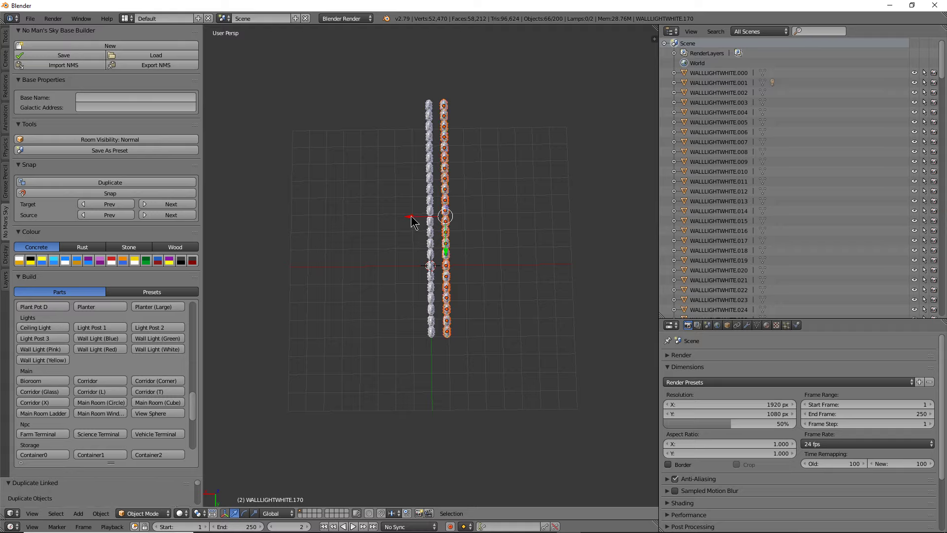
drag(411, 222, 430, 230)
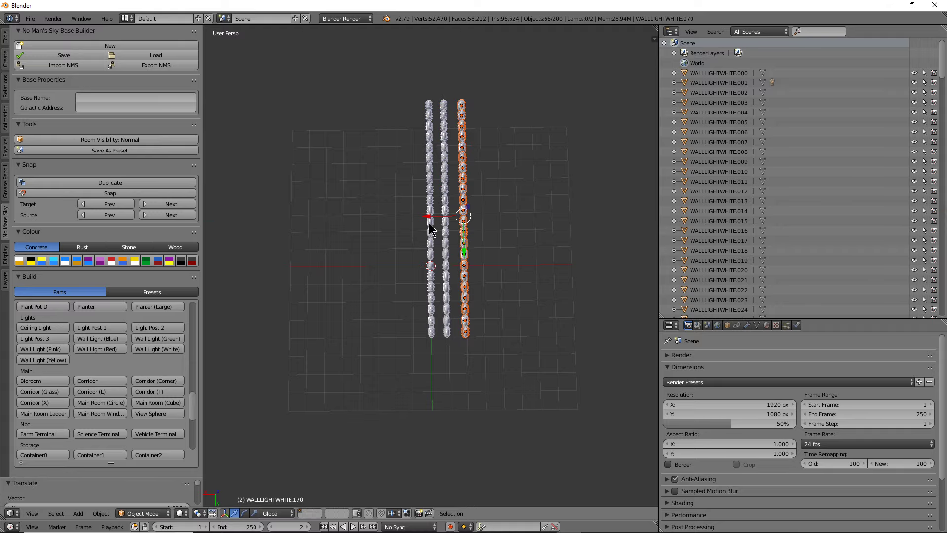
key(alt+d)
key(Escape)
drag(428, 220, 446, 228)
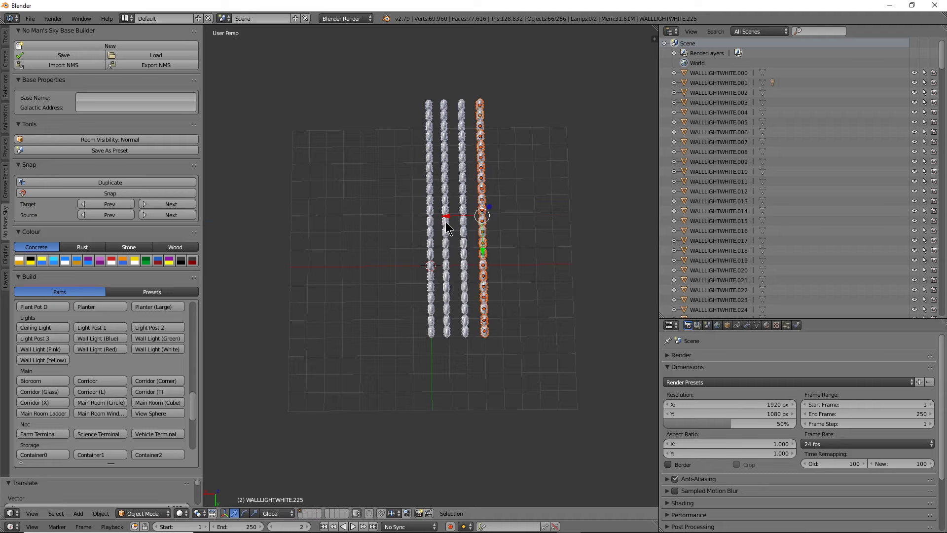
key(alt+d)
key(Escape)
drag(445, 220, 463, 229)
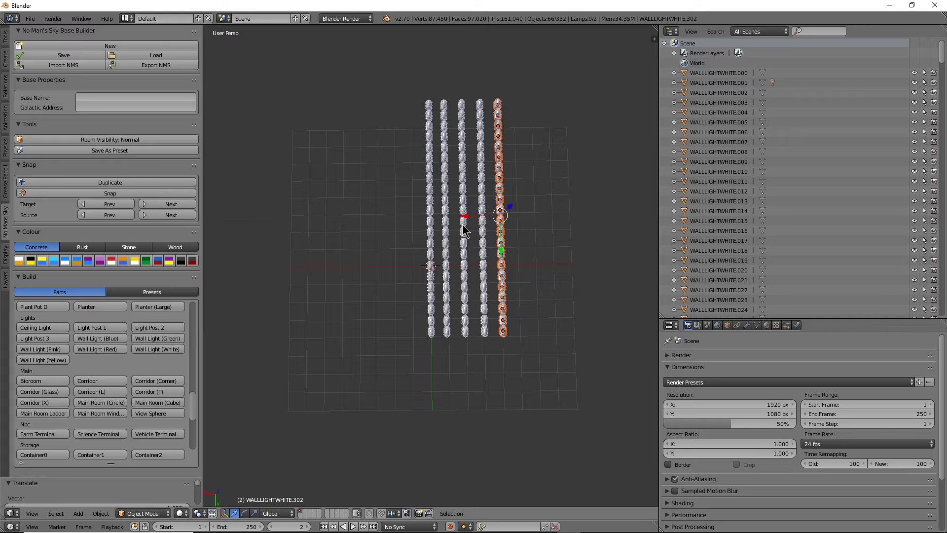
Step: Select all five columns and move them down and to the grid's left side
key(c)
scroll(461, 246, down, 5)
scroll(464, 275, down, 3)
click(463, 247)
right_click(459, 241)
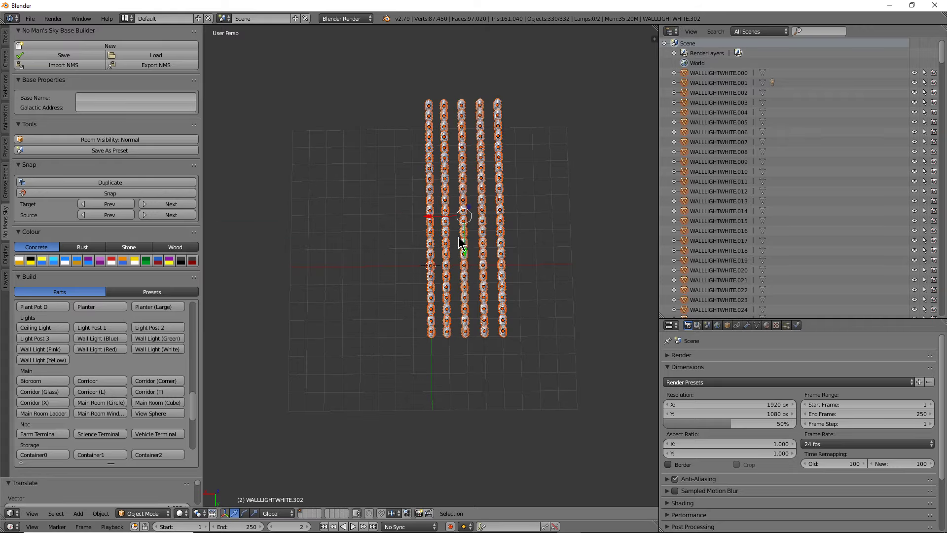
drag(465, 253, 478, 325)
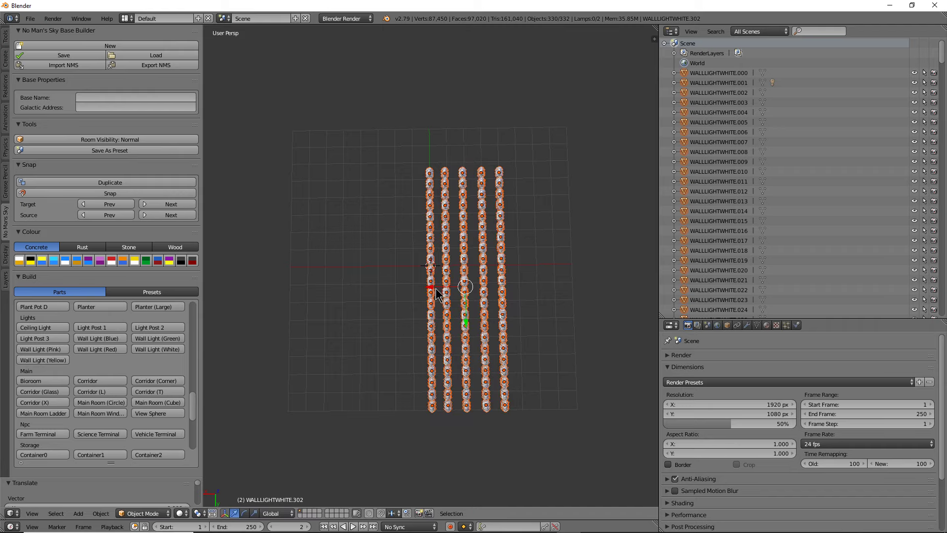
drag(435, 288, 295, 312)
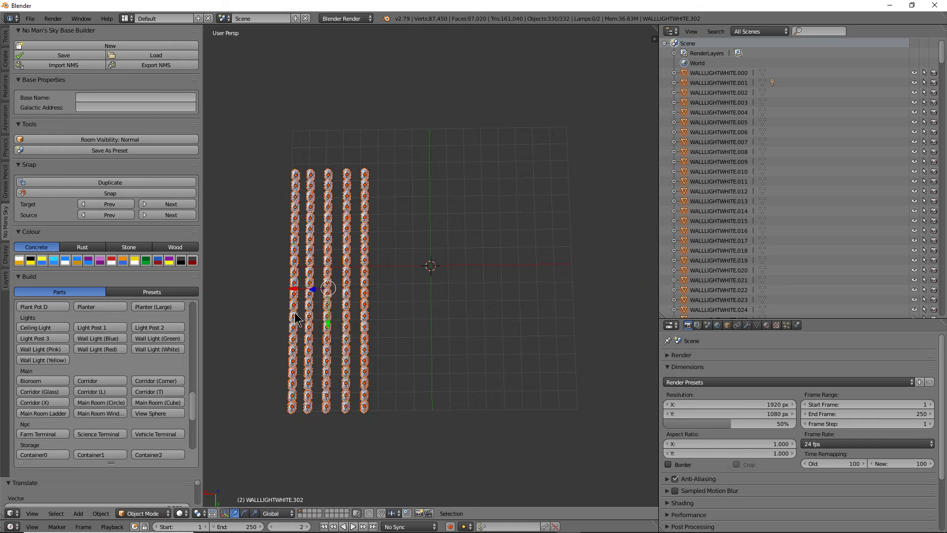
Step: Reselect all five light columns with circle select
right_click(294, 312)
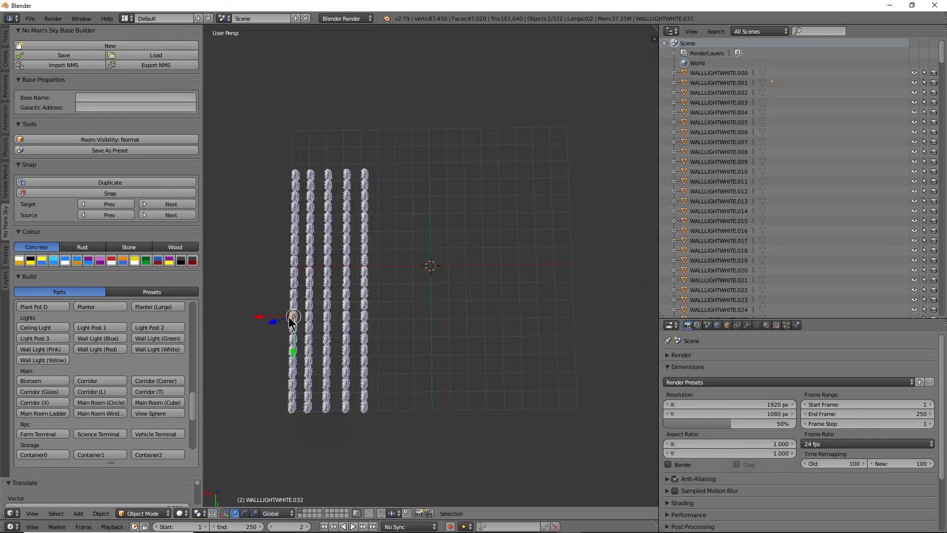
key(c)
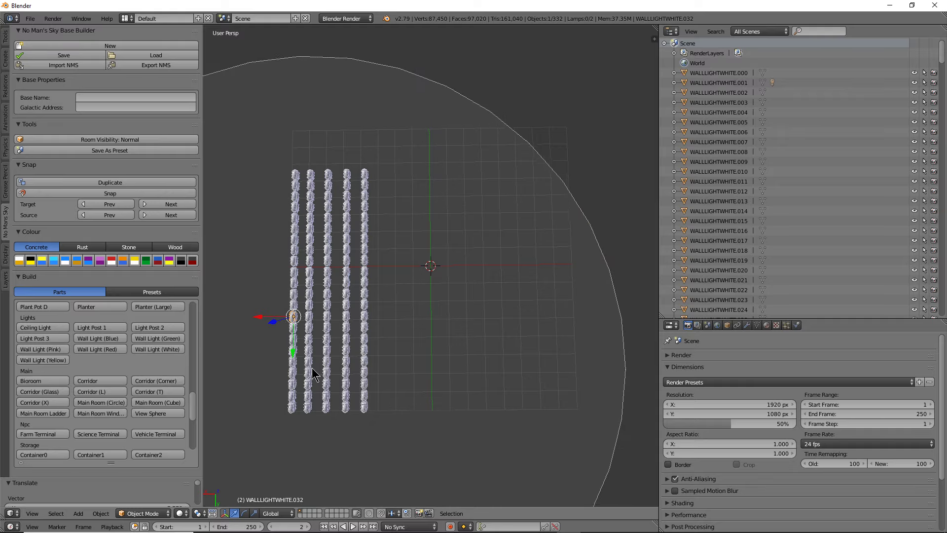
scroll(316, 340, up, 3)
drag(316, 341, 339, 313)
right_click(339, 313)
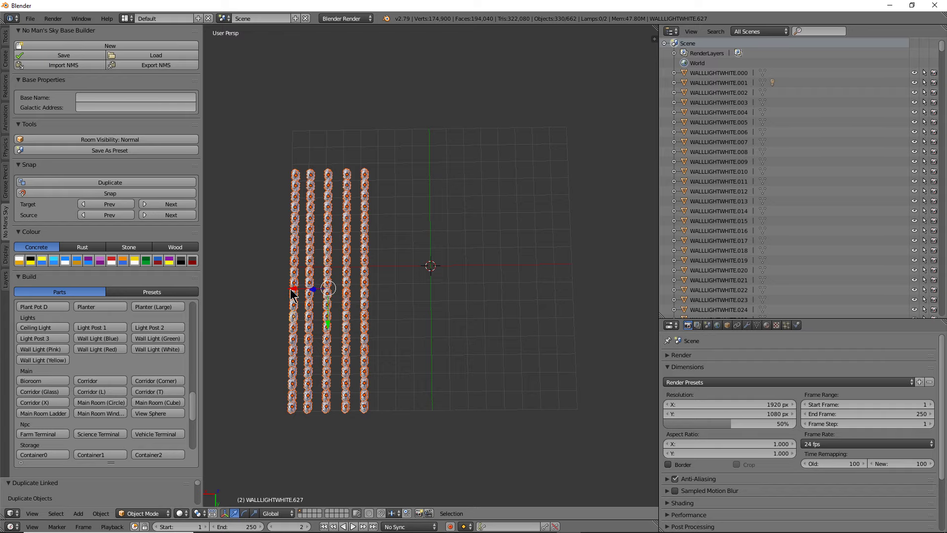
Step: Place two linked copies of the five-column block side by side to the right along X
key(alt+d)
key(x)
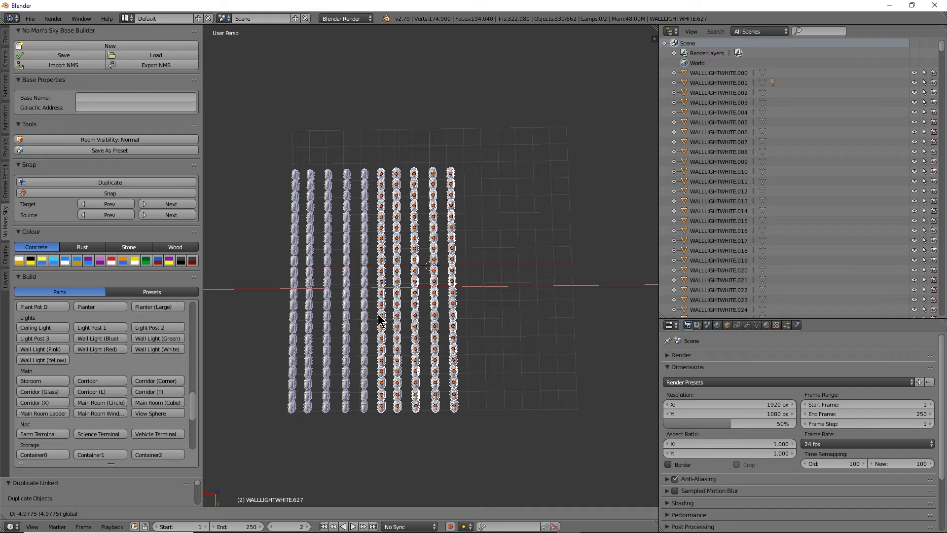
click(380, 314)
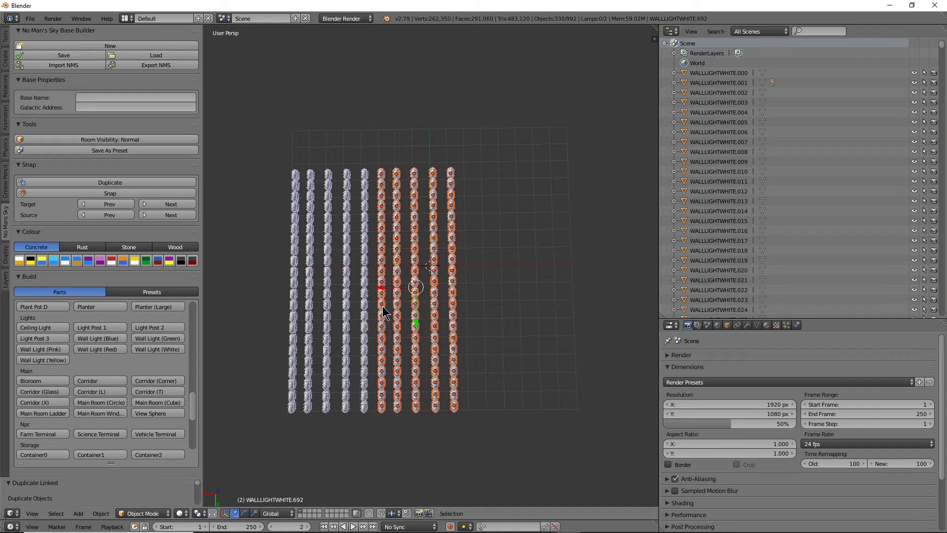
key(alt+d)
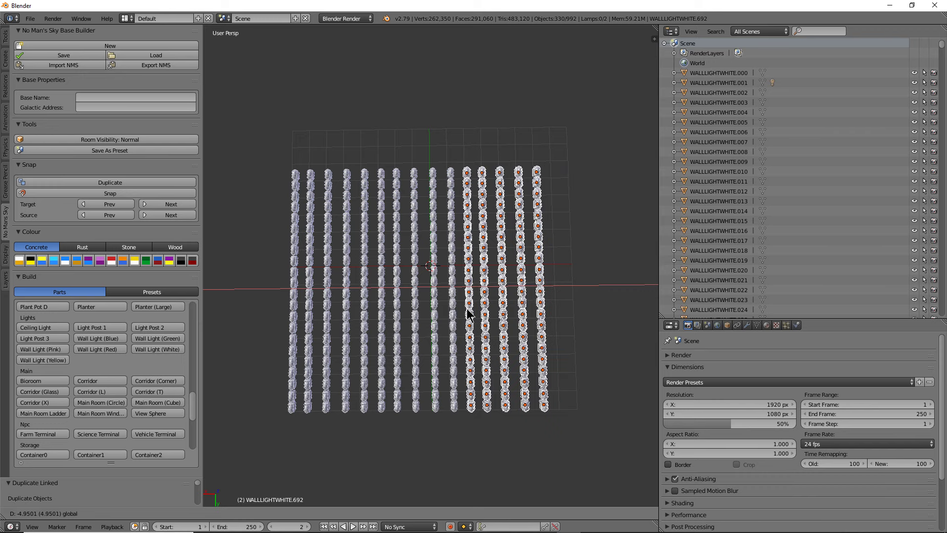
click(467, 314)
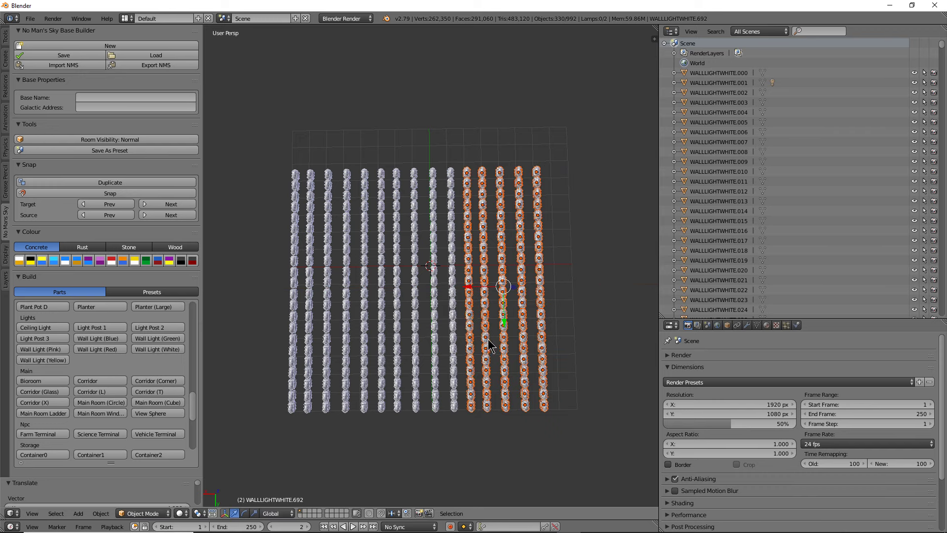
middle_drag(465, 331, 416, 323)
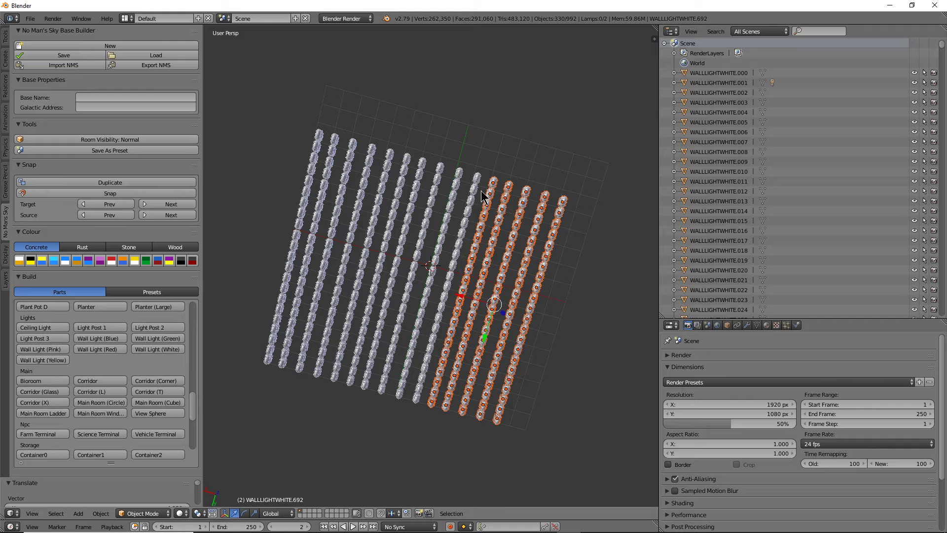
Step: Select the rightmost column and move a linked copy of it along X to the grid's edge
right_click(568, 206)
key(c)
scroll(580, 201, up, 7)
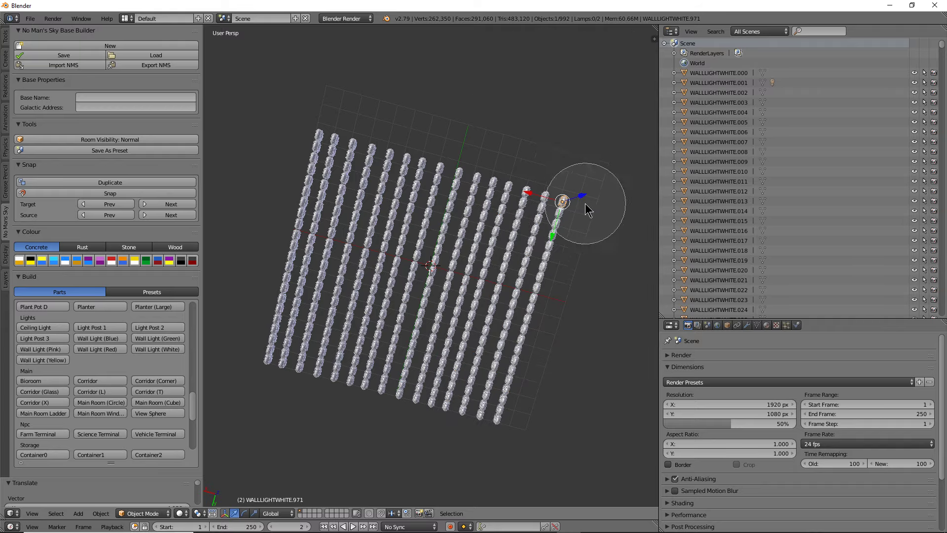
mouse_move(589, 202)
mouse_down()
mouse_move(537, 401)
mouse_move(541, 434)
mouse_up()
right_click(573, 407)
key(alt+d)
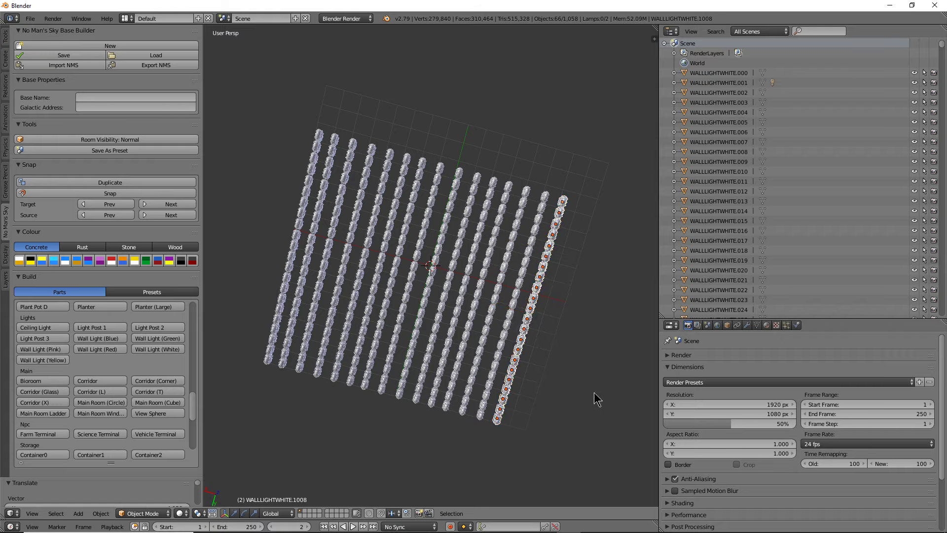
key(Escape)
key(g)
key(x)
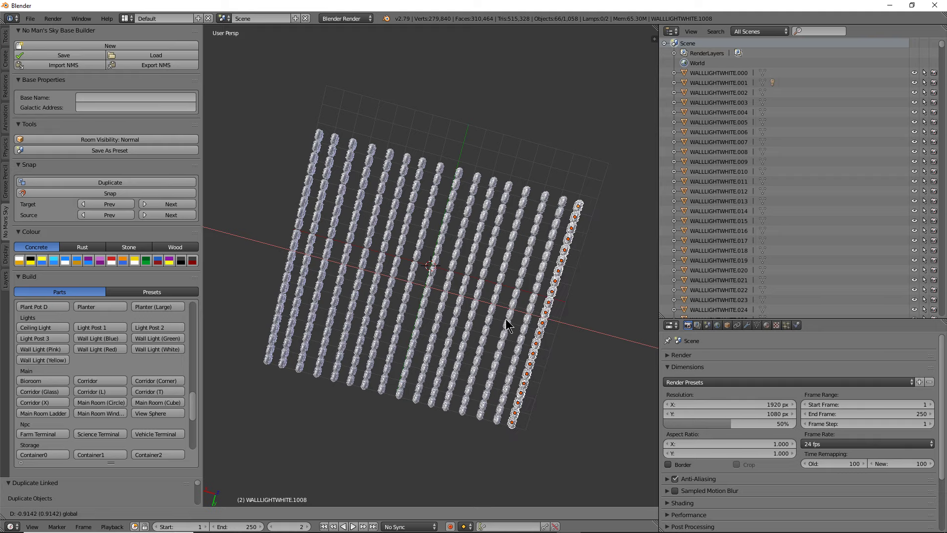
click(508, 320)
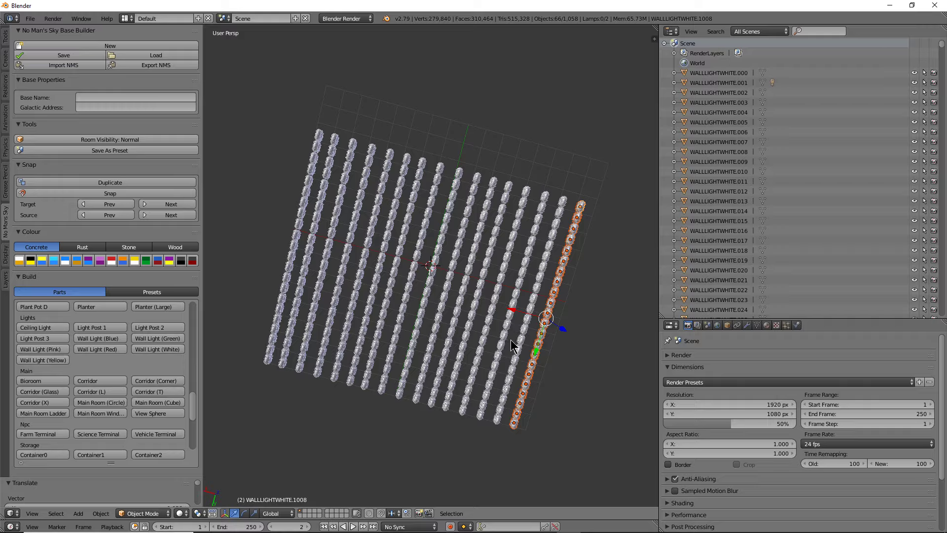
Step: Select every light column and make a linked duplicate of the whole grid
key(c)
drag(437, 288, 425, 277)
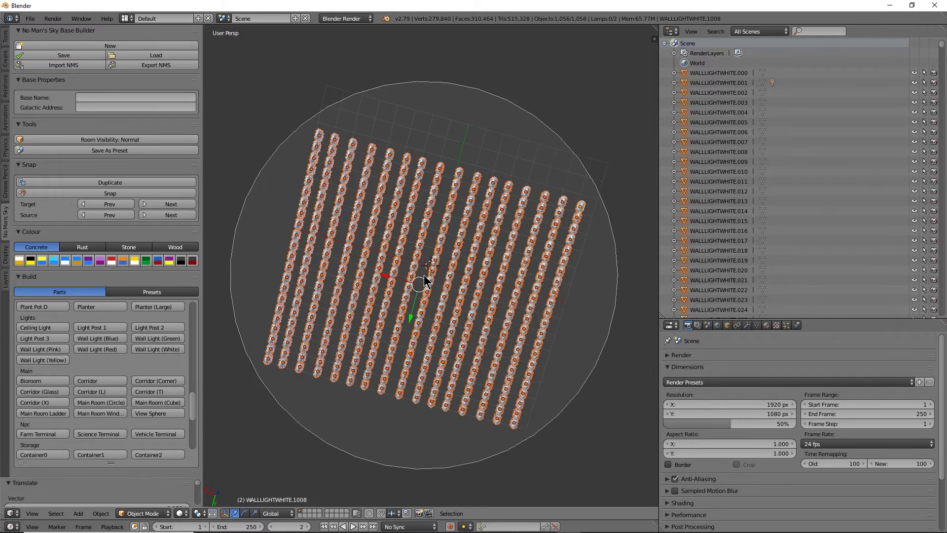
key(Escape)
mouse_move(465, 328)
middle_down()
mouse_move(513, 238)
mouse_move(432, 220)
middle_up()
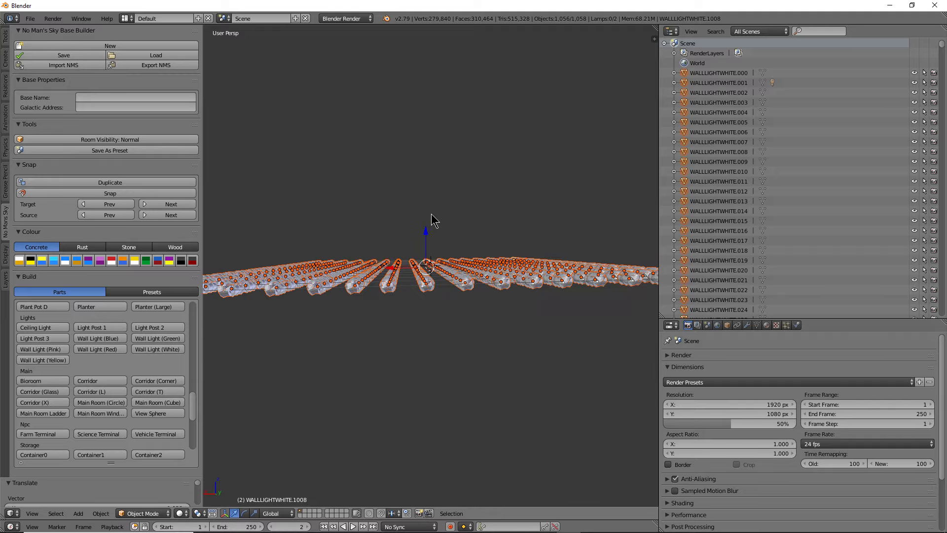
scroll(434, 215, down, 3)
scroll(442, 225, down, 2)
scroll(441, 235, down, 1)
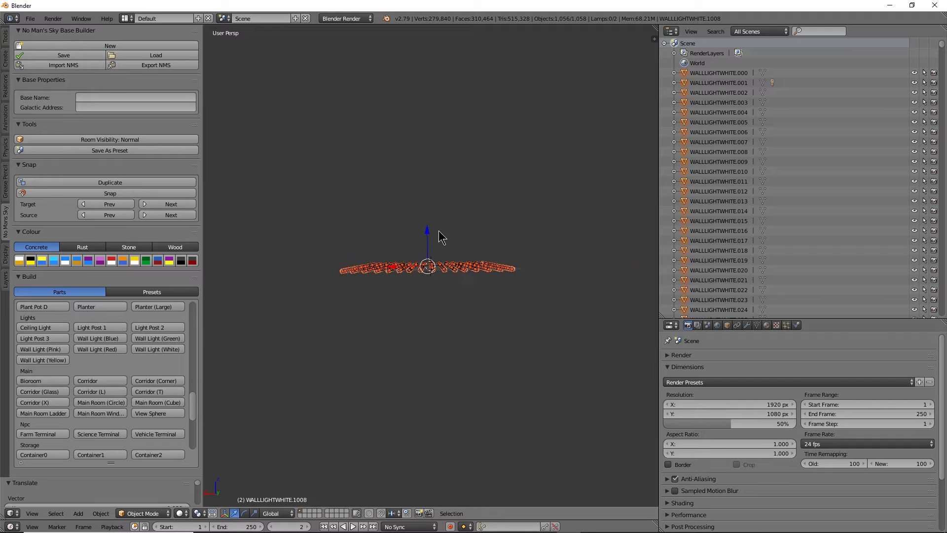
key(alt+d)
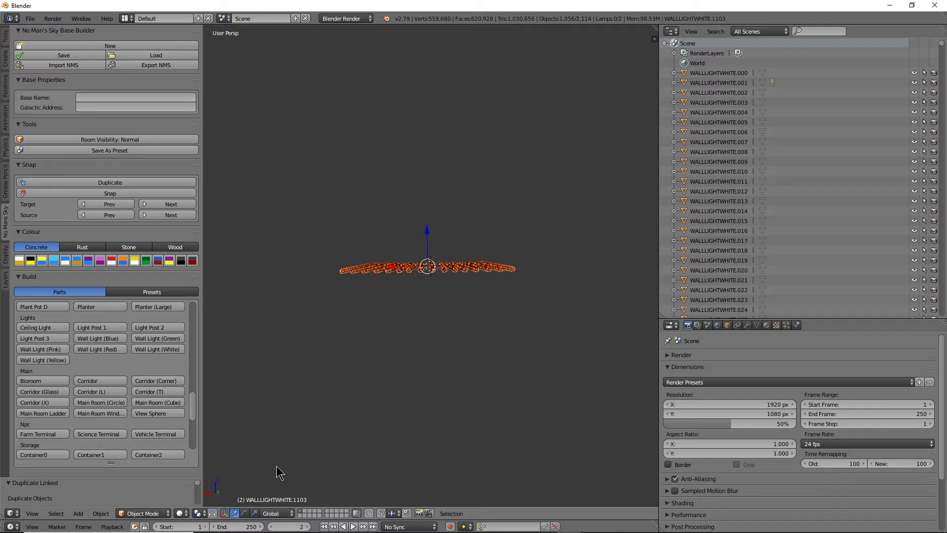
Step: Rotate the copied grid upright, setting its Y rotation to exactly 90°
click(245, 513)
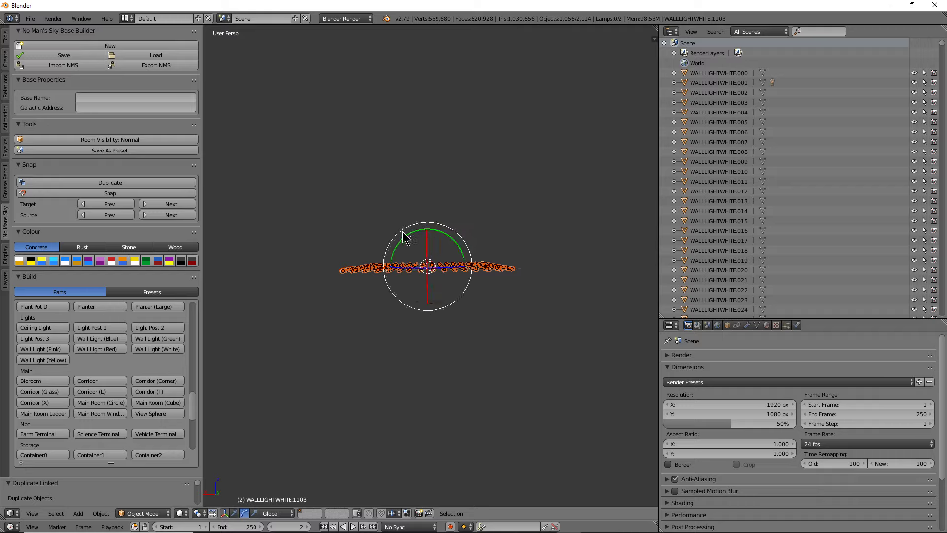
drag(403, 231, 458, 250)
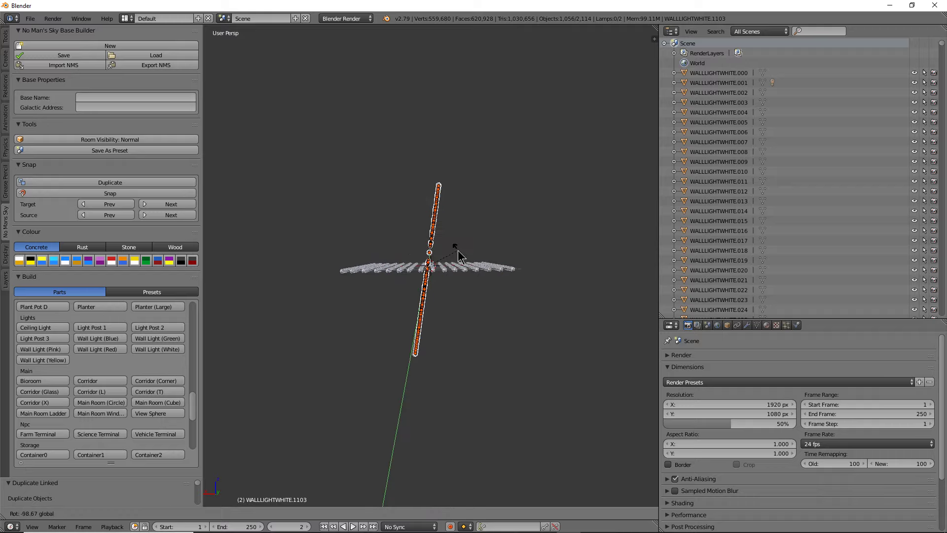
drag(458, 250, 512, 253)
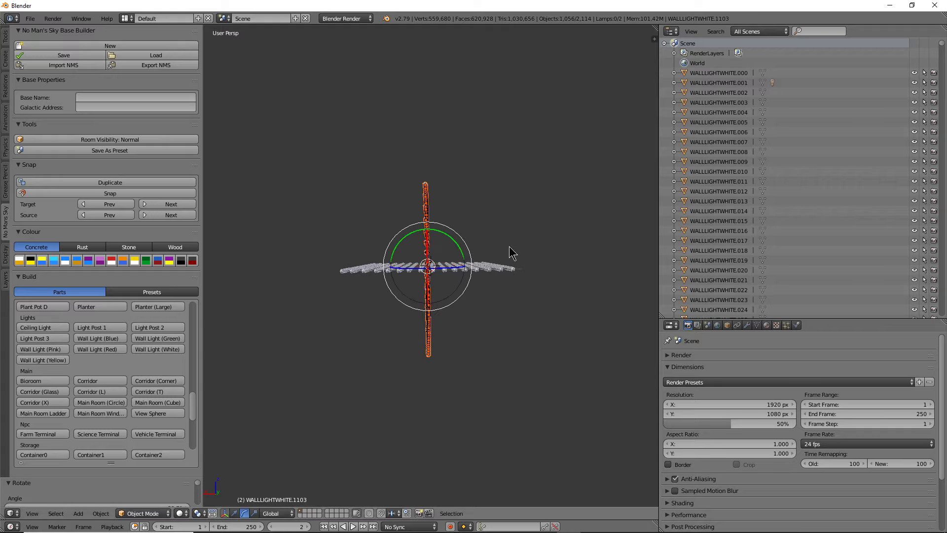
click(727, 326)
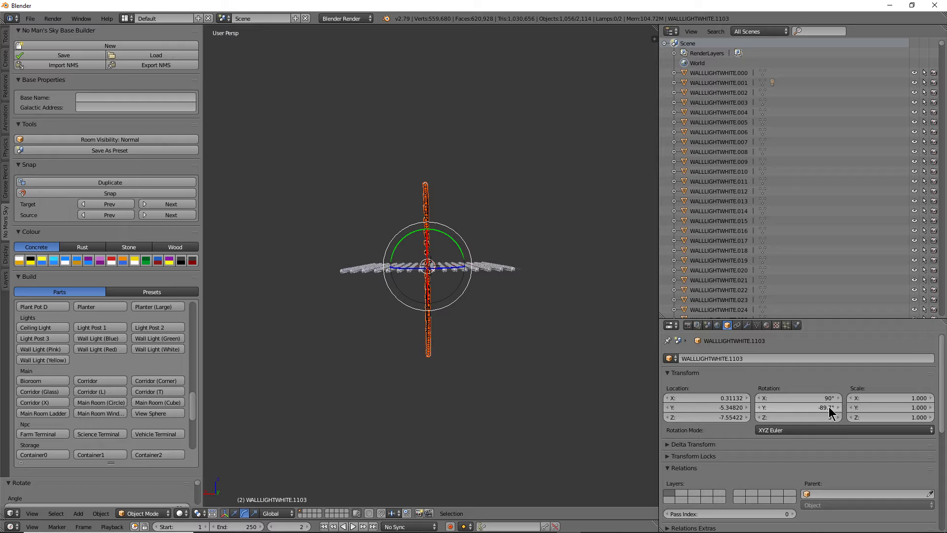
click(828, 407)
text(90)
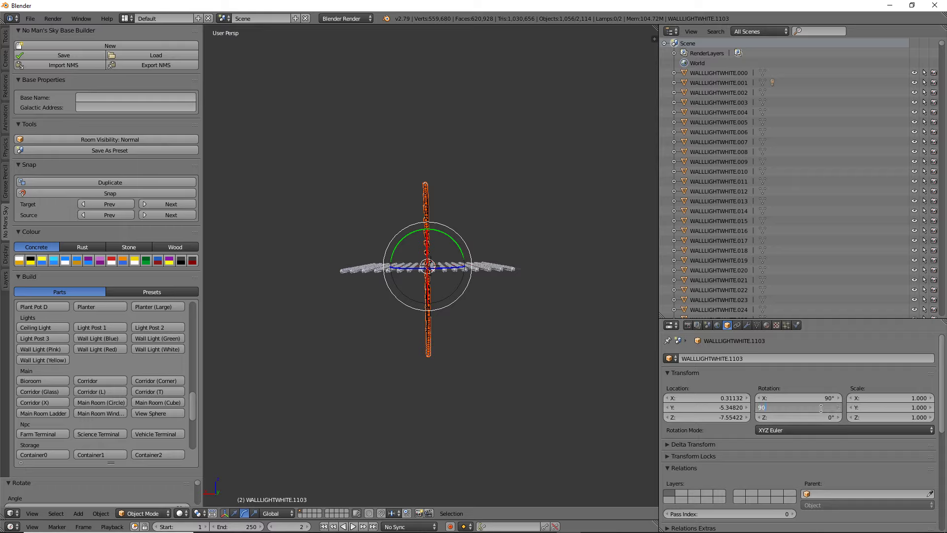
key(Return)
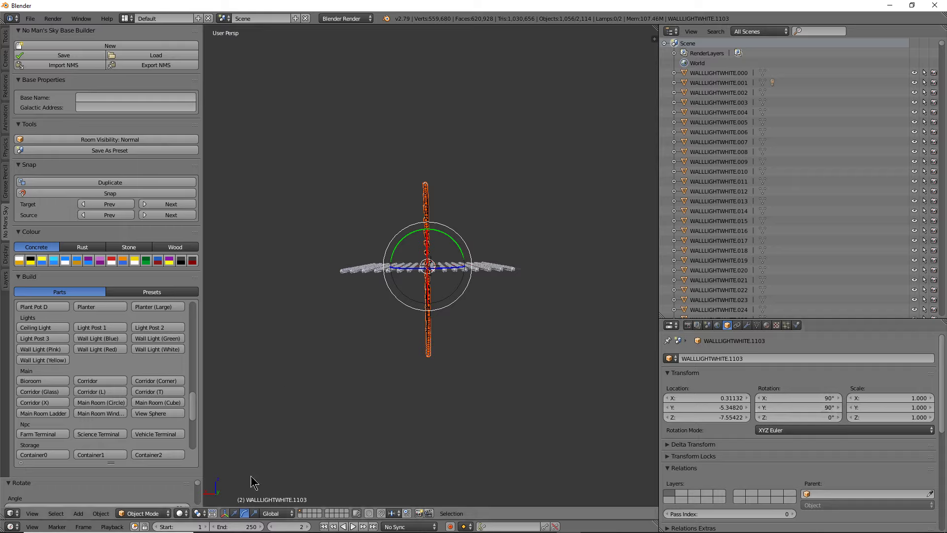
click(235, 514)
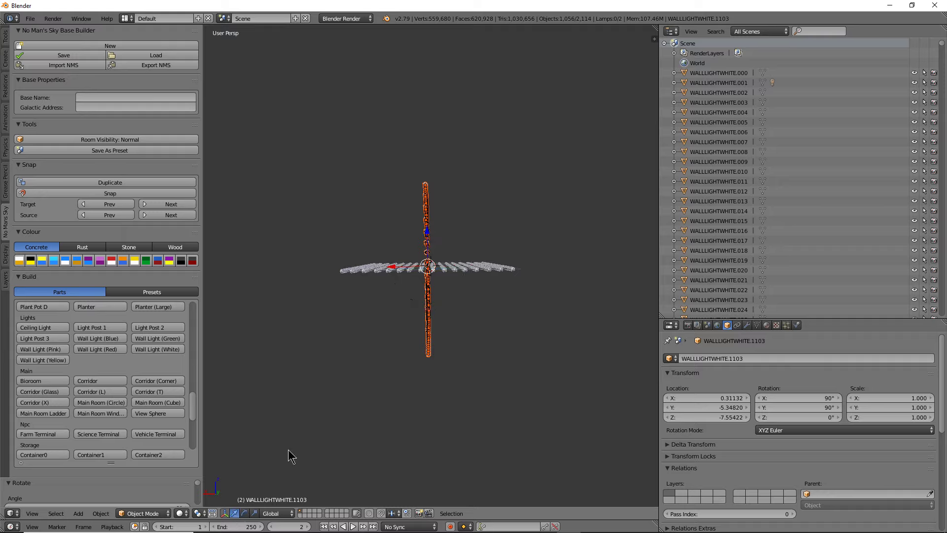
Step: Move the upright light column along X to the row's left end and raise it along Z
key(g)
key(x)
click(403, 267)
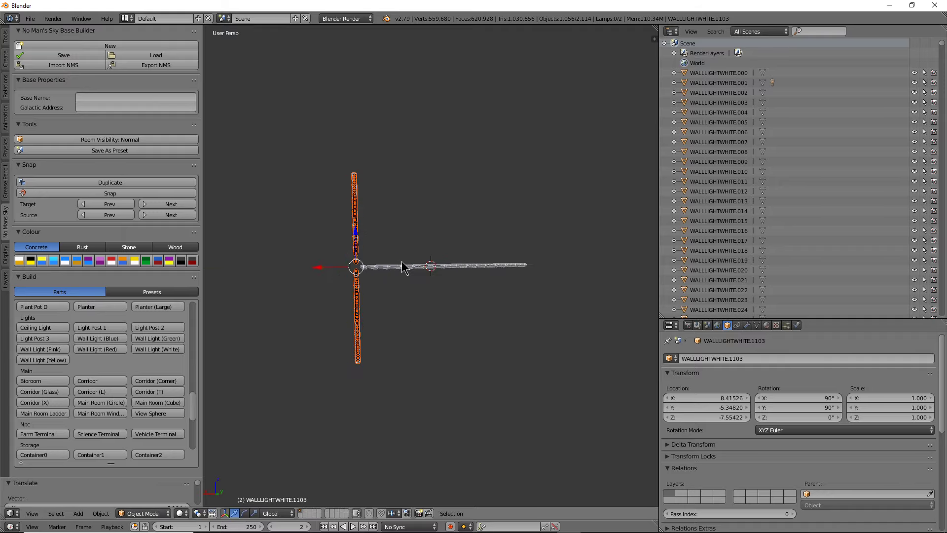
drag(318, 271, 328, 271)
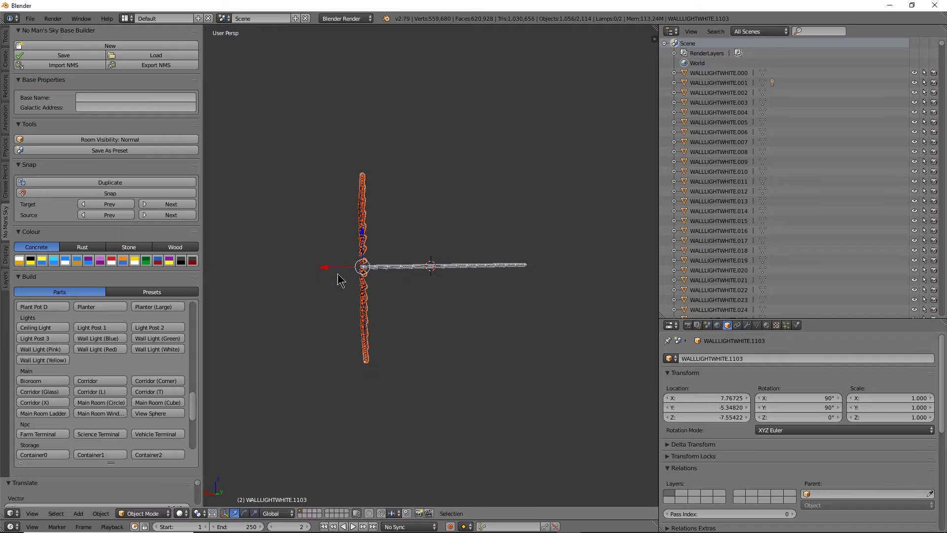
key(g)
key(z)
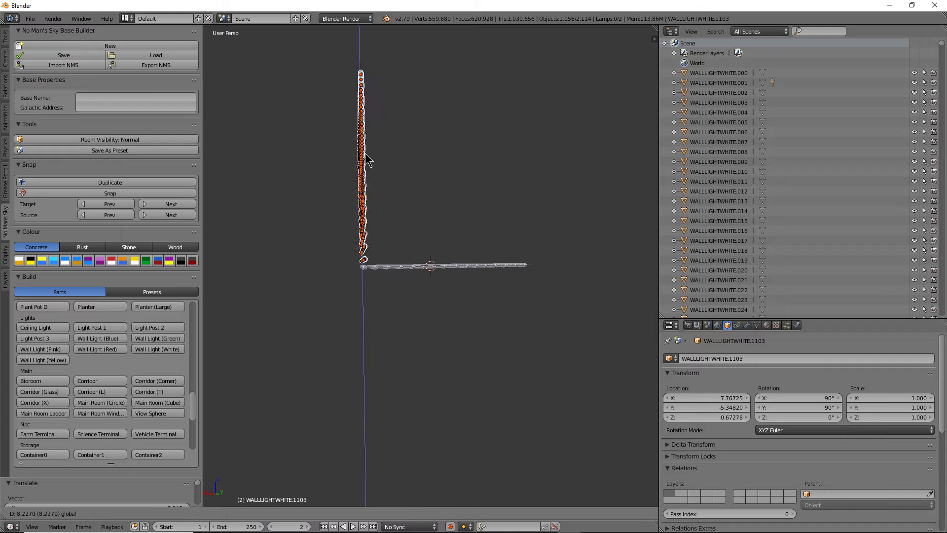
click(365, 158)
middle_drag(365, 158, 405, 241)
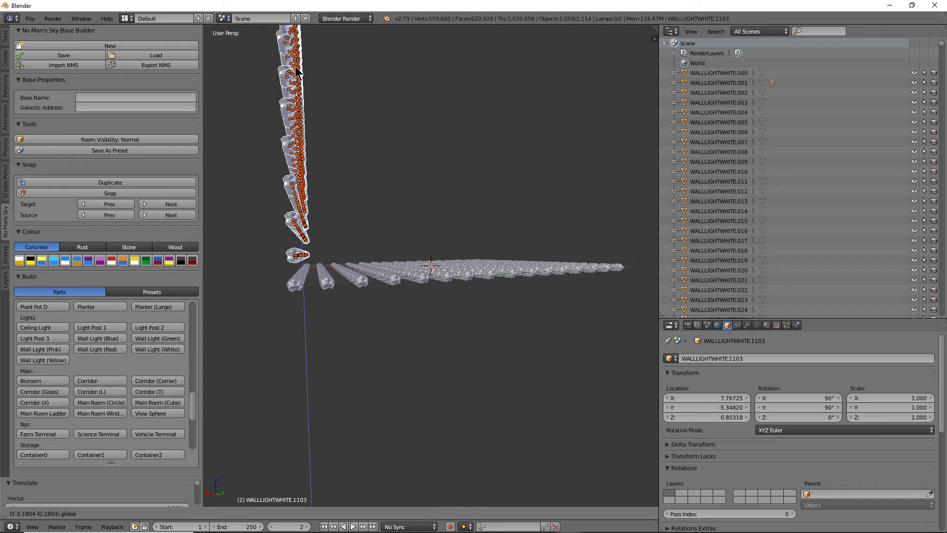
click(398, 148)
middle_drag(398, 148, 384, 177)
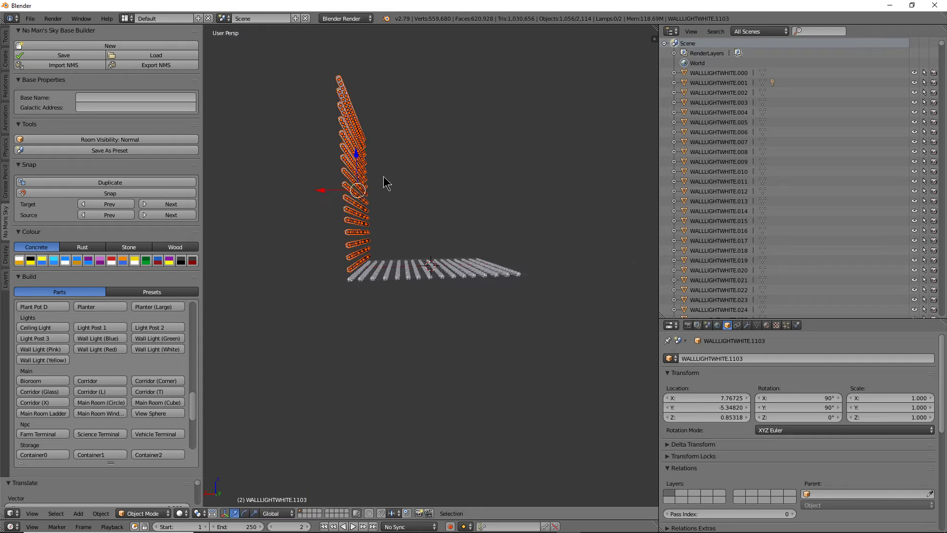
Step: Place a linked copy of the column at the row's other end along X, forming a U shape
key(alt+d)
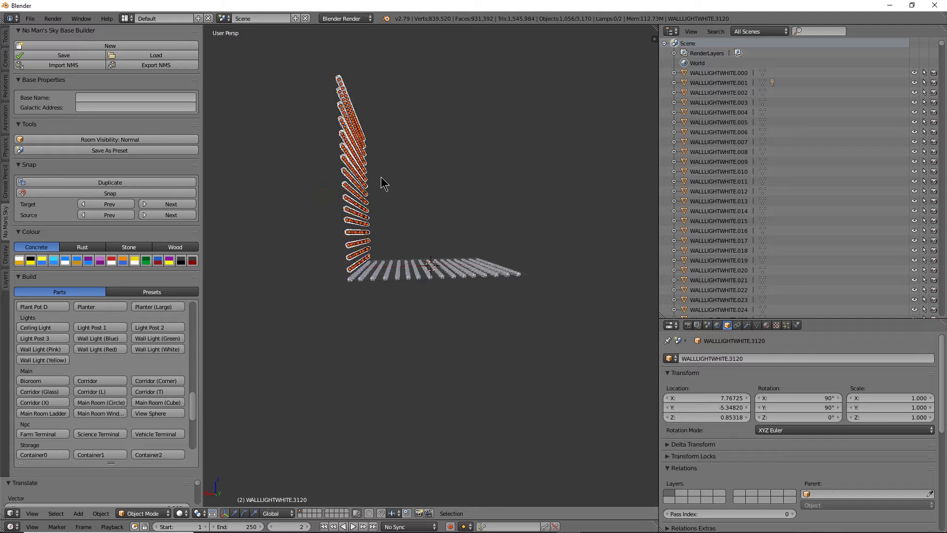
key(g)
key(x)
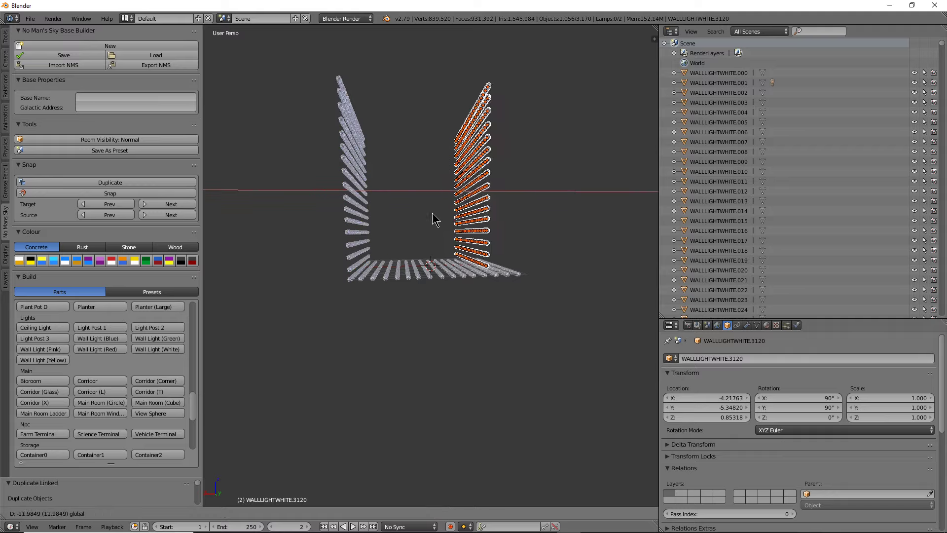
click(454, 227)
mouse_move(454, 227)
middle_down()
mouse_move(425, 218)
mouse_move(445, 228)
mouse_move(445, 217)
mouse_move(443, 227)
middle_up()
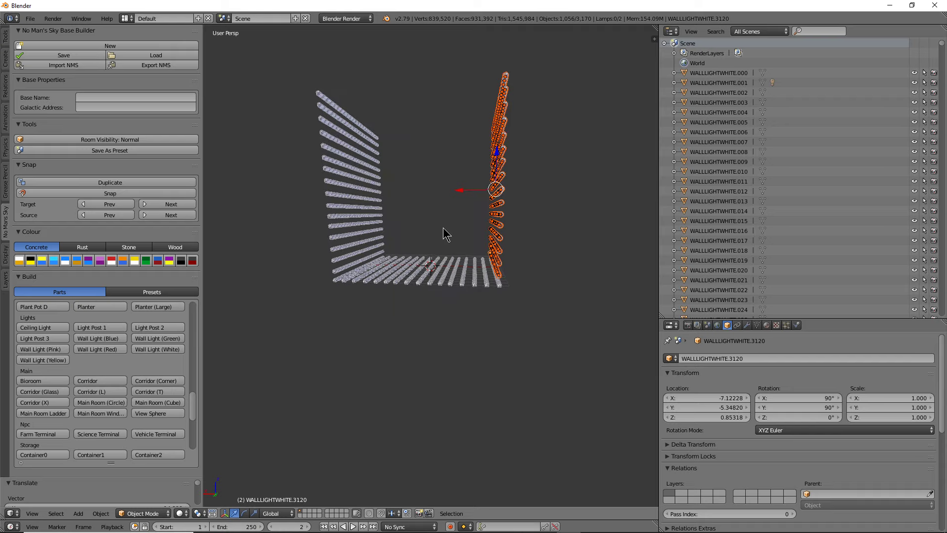
key(alt+d)
key(Escape)
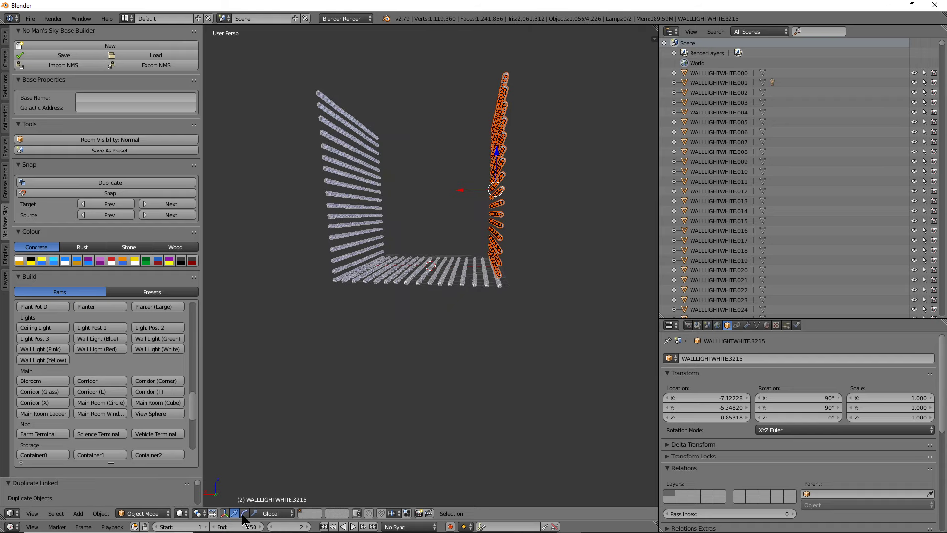
Step: Rotate the new linked copy to lie flat and raise it along Z
click(244, 514)
drag(495, 152, 529, 190)
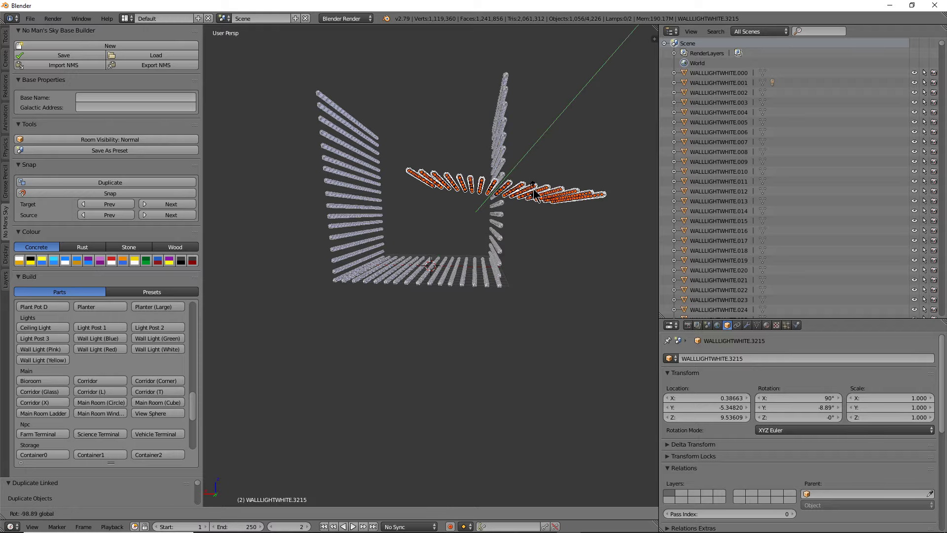
drag(531, 194, 532, 192)
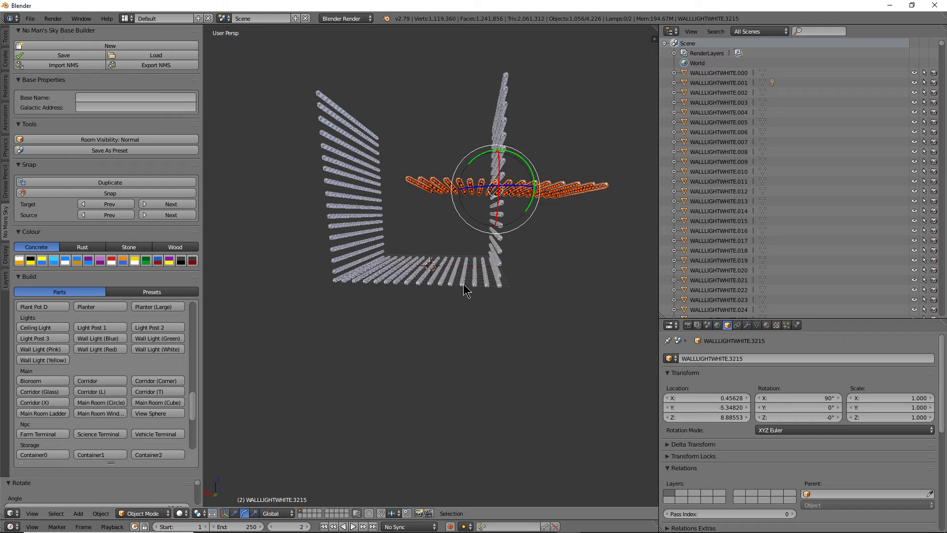
click(235, 513)
middle_drag(430, 347, 434, 394)
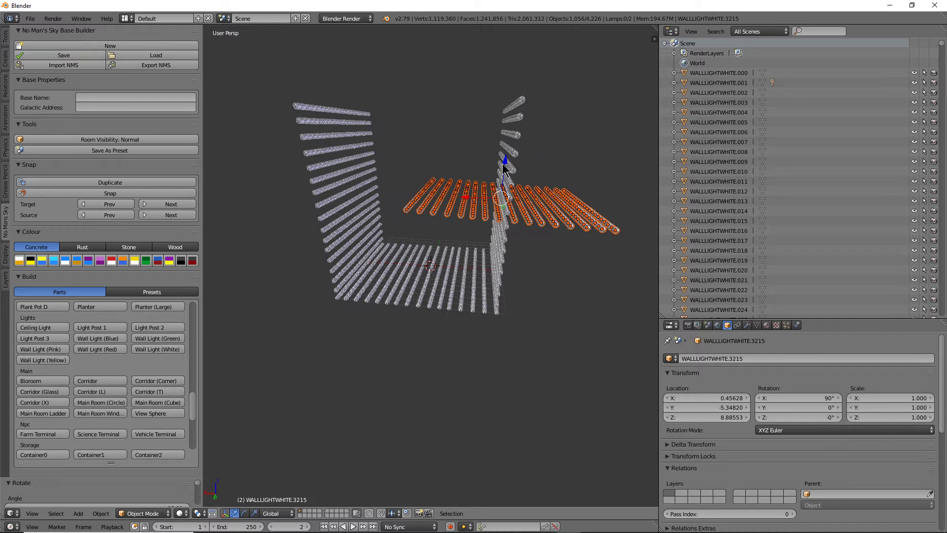
drag(503, 168, 514, 81)
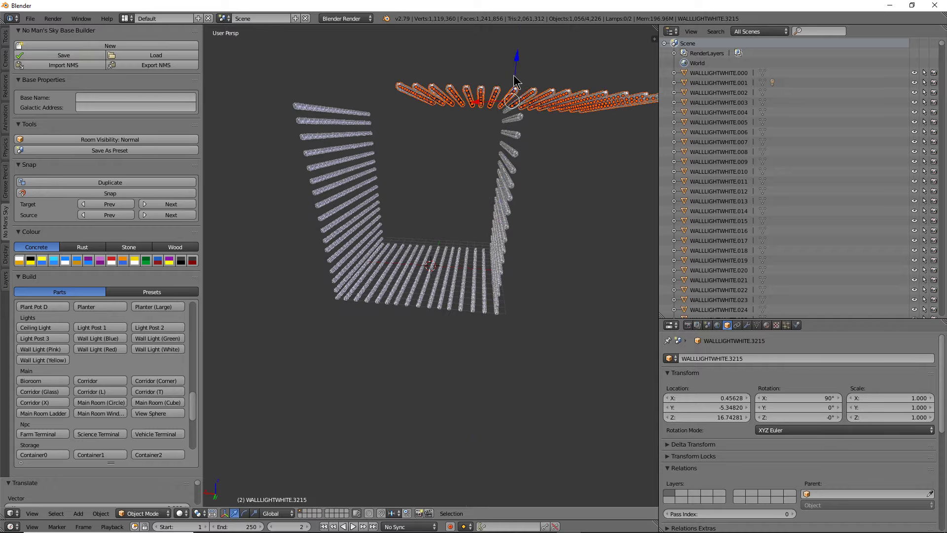
mouse_move(515, 80)
middle_down()
mouse_move(513, 148)
mouse_move(482, 156)
mouse_move(499, 153)
mouse_move(502, 218)
middle_up()
Step: Slide the flat row along X and lower it onto the tops of both columns
drag(514, 211, 389, 179)
mouse_move(389, 180)
middle_down()
mouse_move(439, 143)
mouse_move(444, 123)
mouse_move(444, 134)
middle_up()
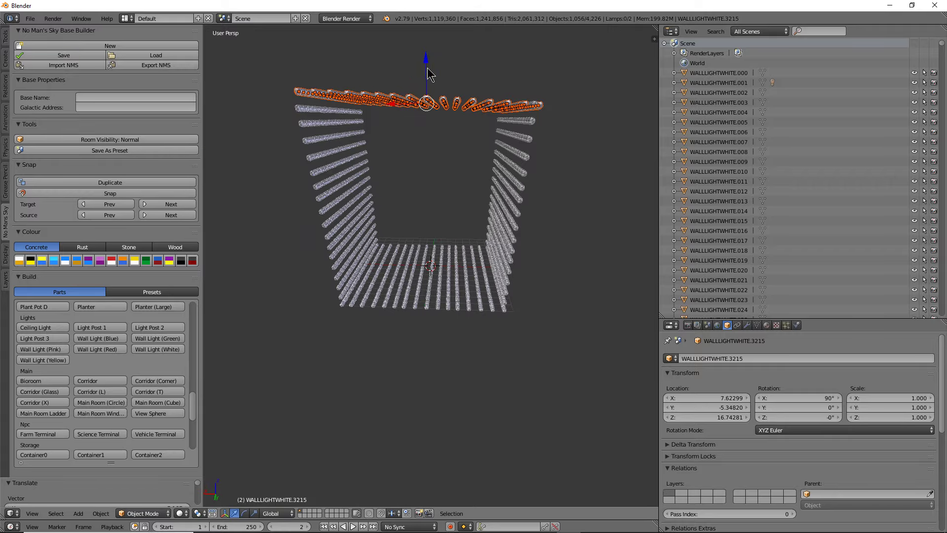
drag(431, 74, 425, 48)
mouse_move(454, 106)
middle_down()
mouse_move(419, 62)
mouse_move(457, 113)
mouse_move(423, 99)
middle_up()
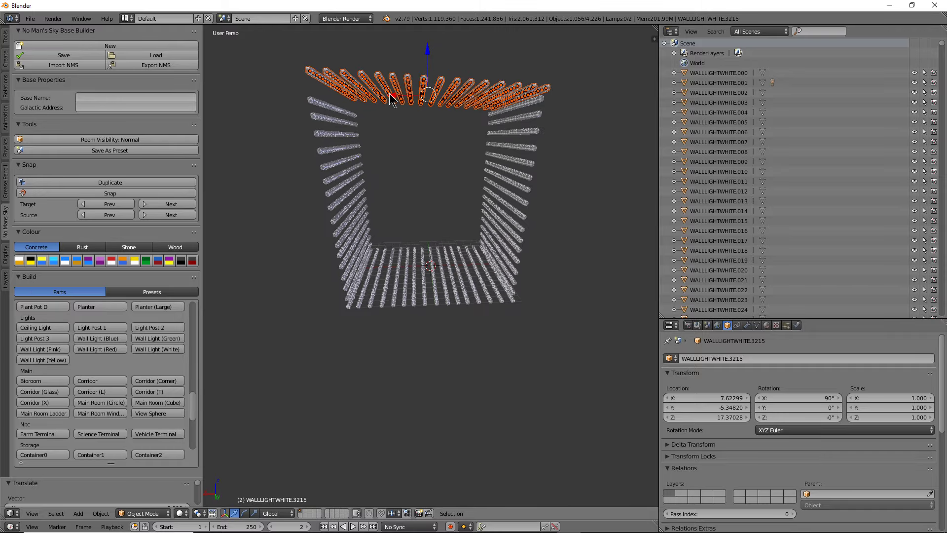
drag(391, 97, 417, 58)
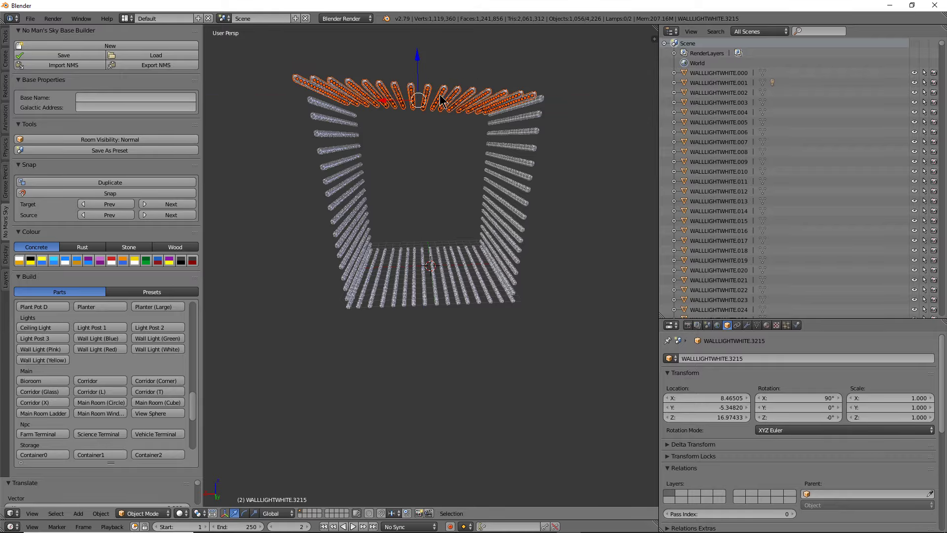
mouse_move(418, 58)
middle_down()
mouse_move(417, 116)
mouse_move(509, 109)
mouse_move(440, 110)
mouse_move(437, 91)
mouse_move(417, 236)
middle_up()
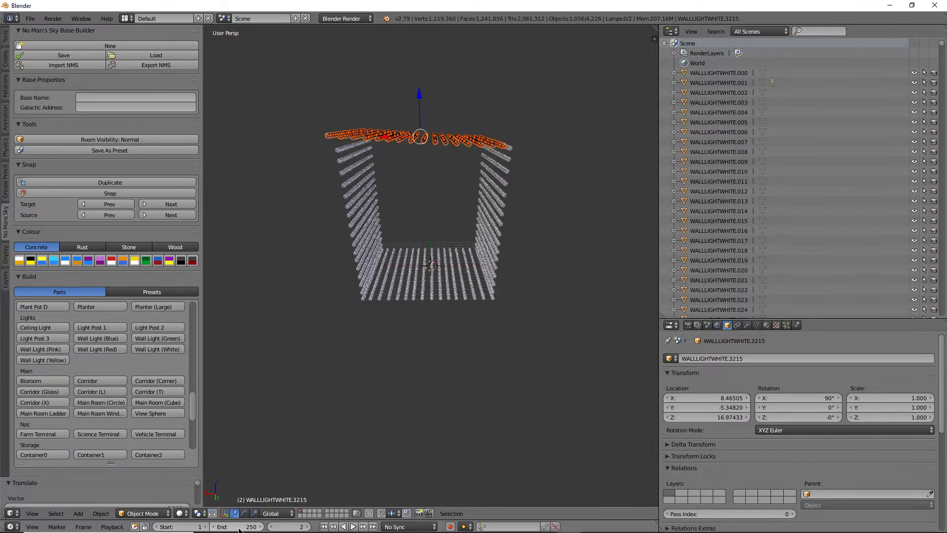
Step: Tilt the top row slightly around Y and recentre it on X to close the square frame
click(244, 513)
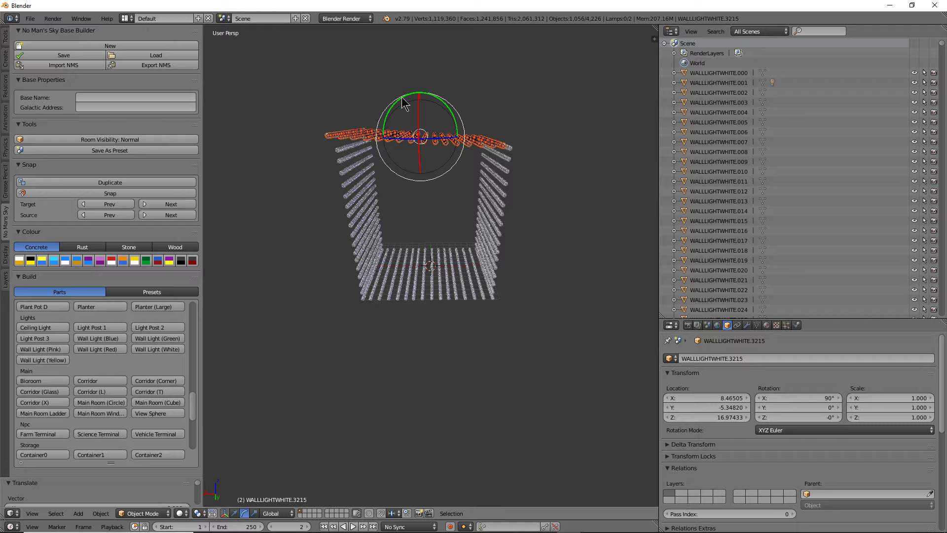
mouse_move(402, 102)
mouse_down()
mouse_move(356, 35)
mouse_move(357, 504)
mouse_up()
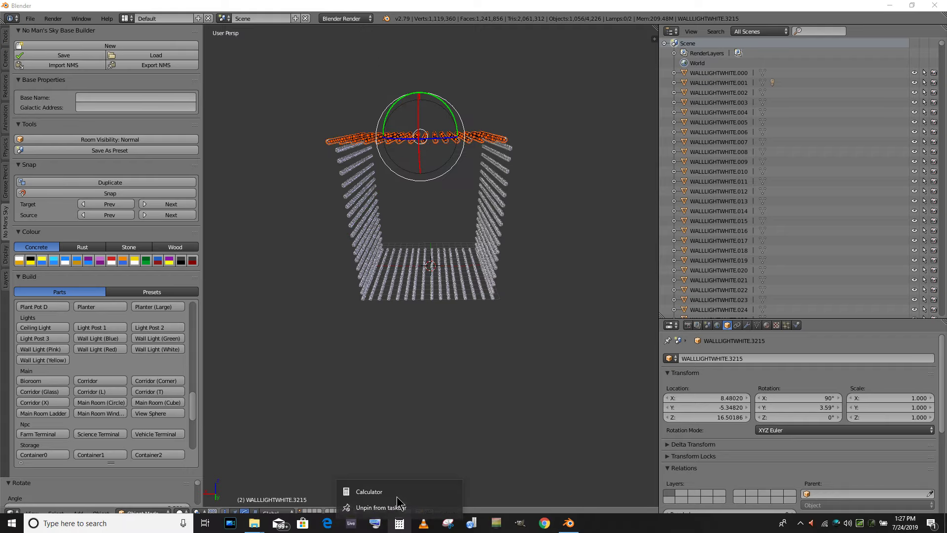
mouse_move(351, 452)
middle_down()
mouse_move(379, 434)
mouse_move(370, 439)
middle_up()
click(235, 513)
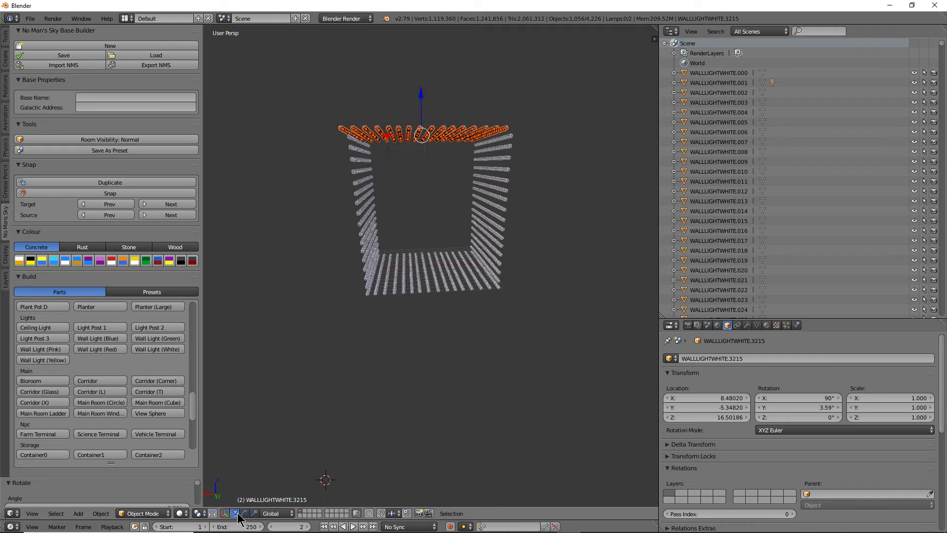
drag(390, 137, 402, 142)
scroll(418, 157, up, 4)
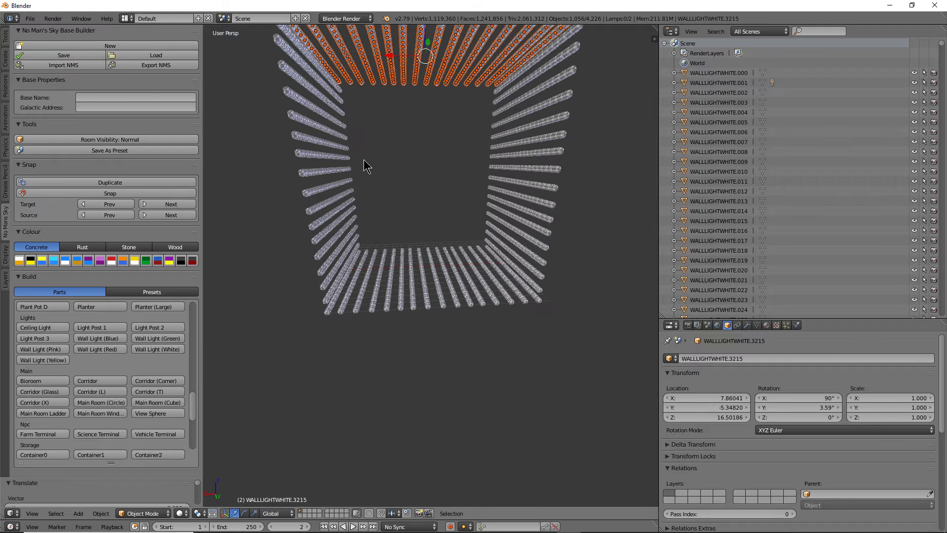
mouse_move(368, 166)
middle_down()
mouse_move(231, 203)
mouse_move(220, 177)
mouse_move(265, 179)
mouse_move(253, 202)
mouse_move(245, 197)
mouse_move(398, 186)
mouse_move(235, 194)
mouse_move(330, 182)
mouse_move(516, 256)
mouse_move(499, 252)
mouse_move(504, 242)
mouse_move(585, 235)
mouse_move(564, 246)
mouse_move(506, 247)
middle_up()
scroll(340, 187, down, 3)
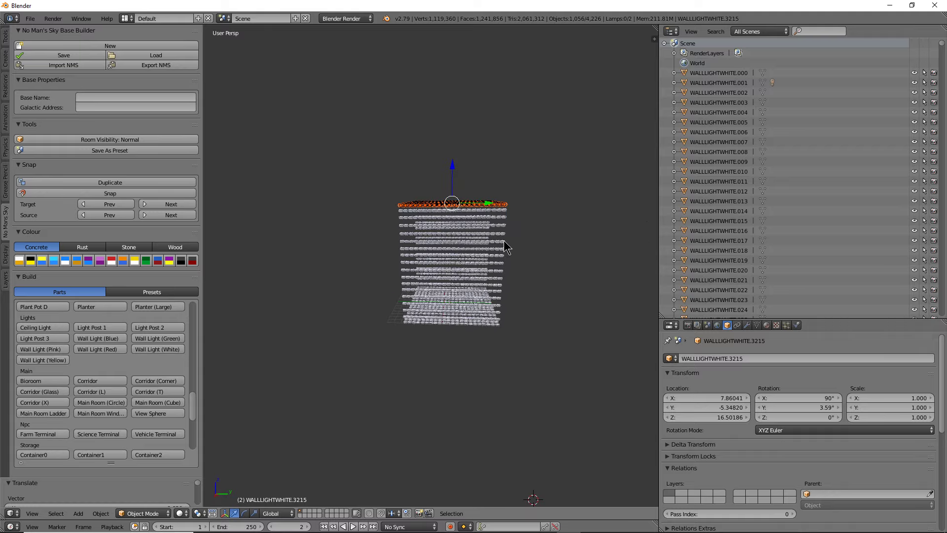
Step: Make a linked copy of the top row and rotate it upright, with Y rotation 0
key(alt+d)
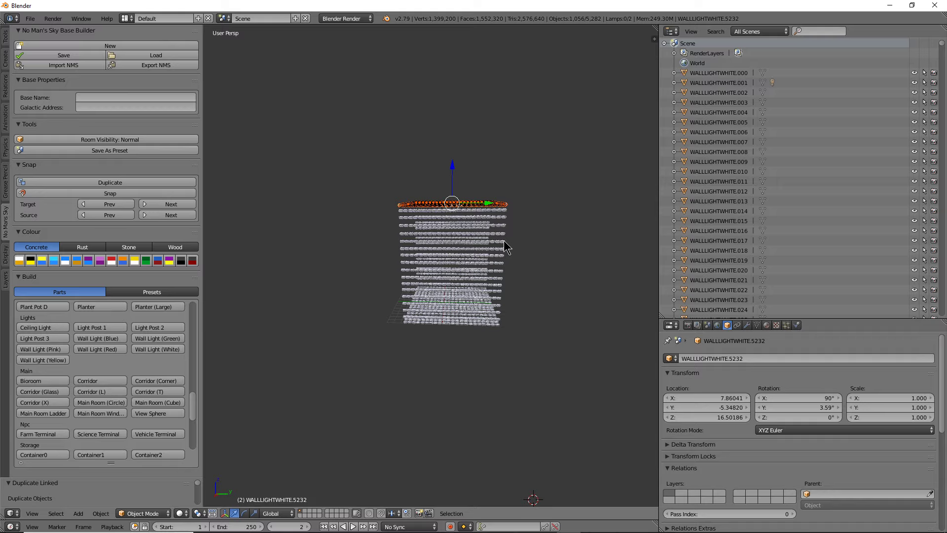
click(245, 515)
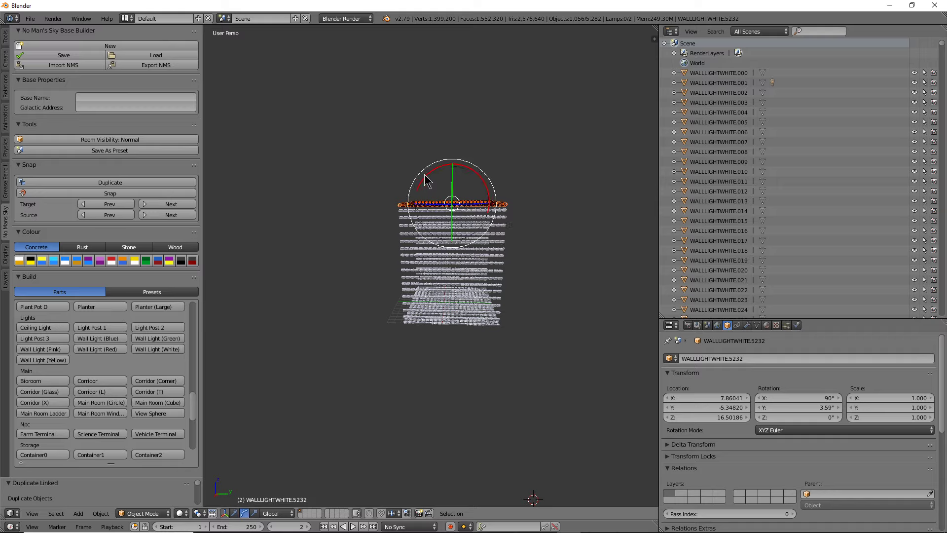
mouse_move(426, 181)
mouse_down()
mouse_move(413, 197)
mouse_move(419, 219)
mouse_up()
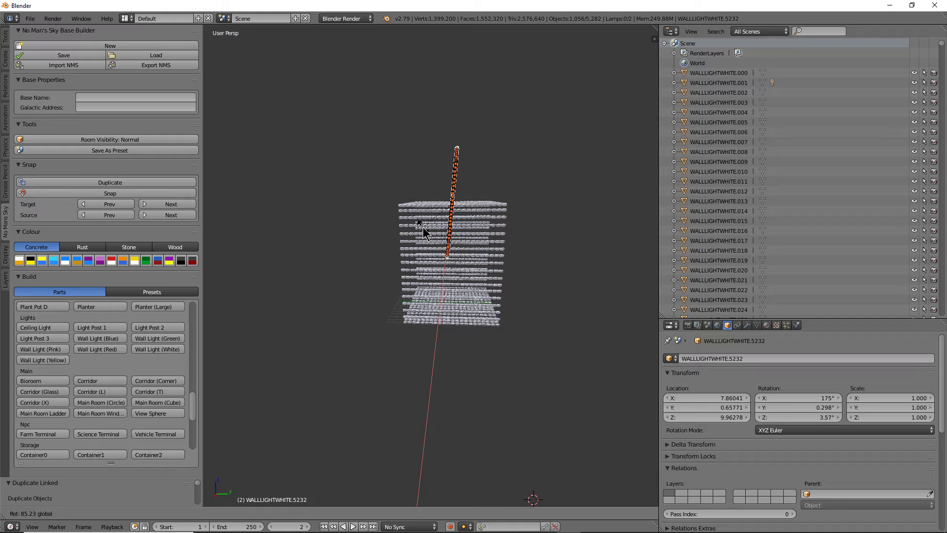
mouse_move(422, 227)
mouse_down()
mouse_move(520, 189)
mouse_move(501, 157)
mouse_up()
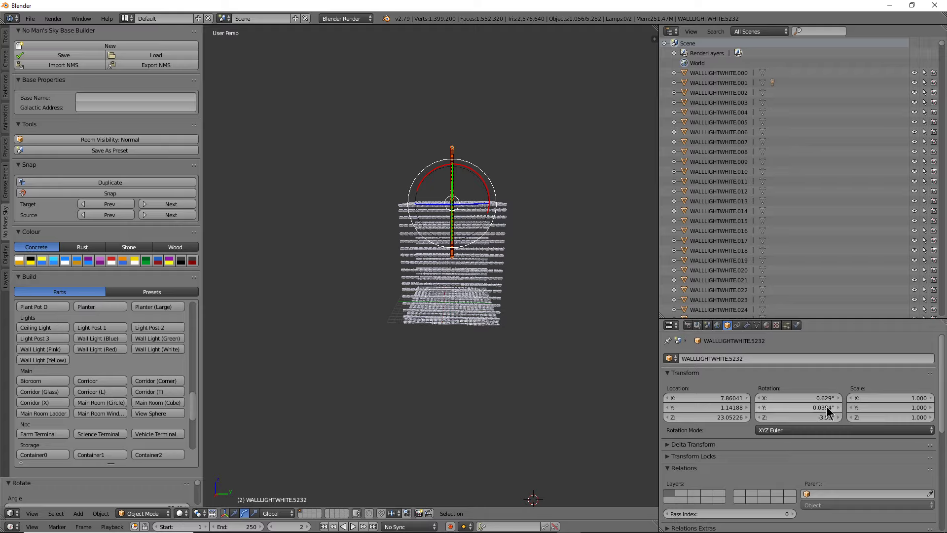
key(Return)
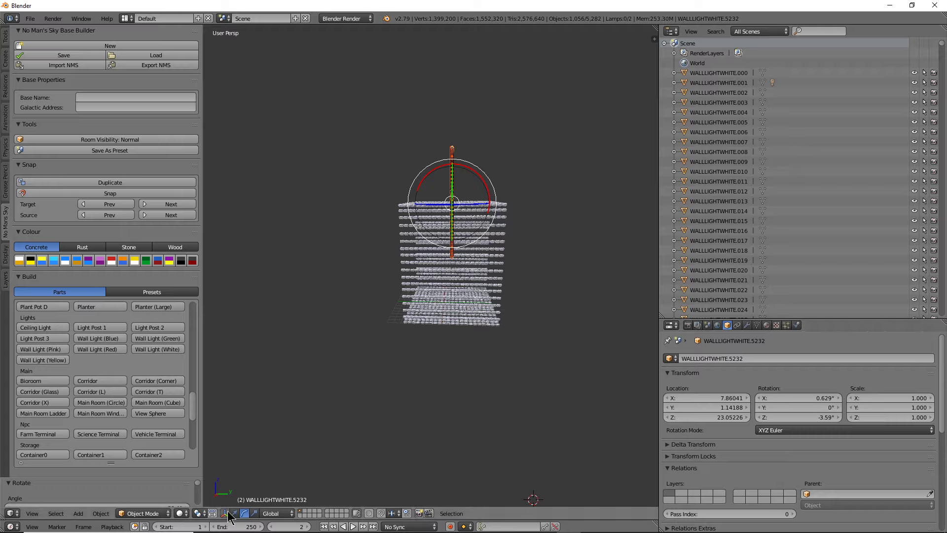
Step: Lower the upright wall along Z and slide it along Y onto the cube's open side
click(234, 515)
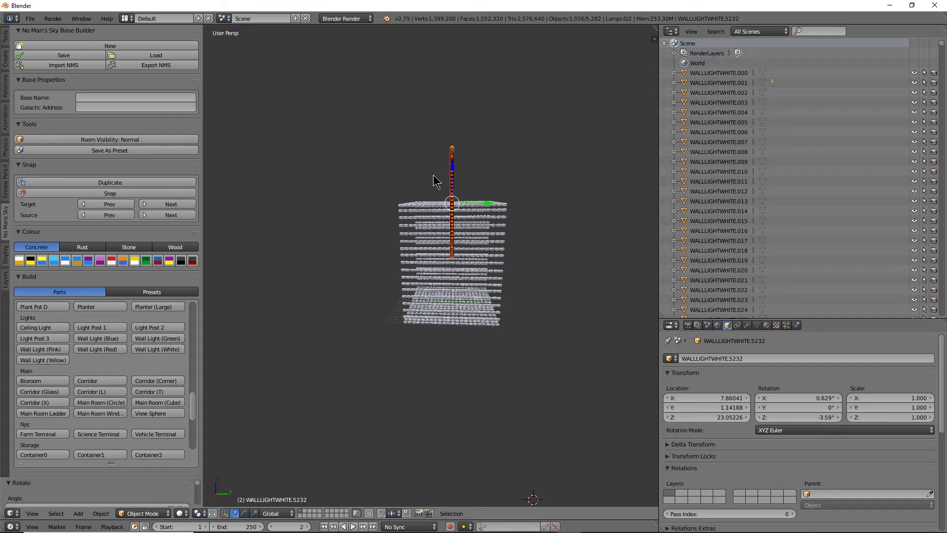
drag(455, 171, 458, 223)
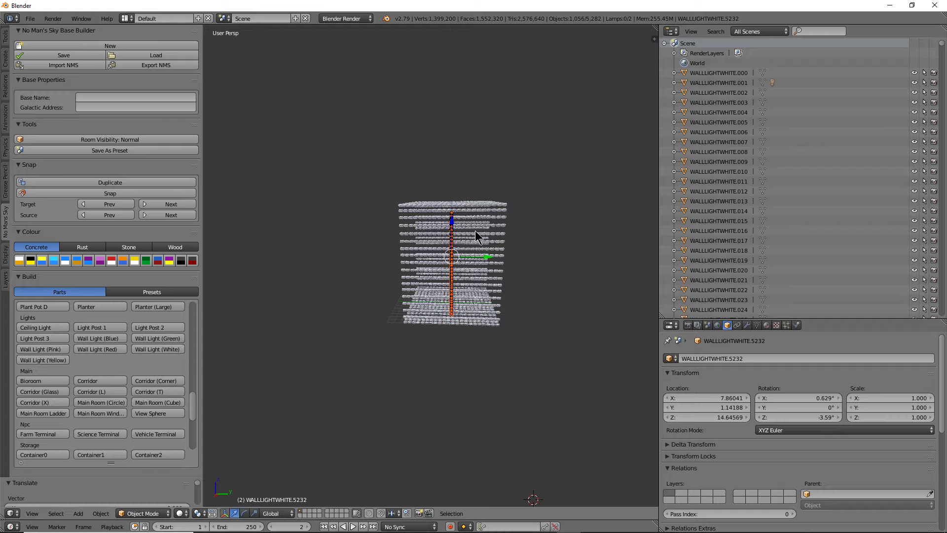
mouse_move(458, 223)
middle_down()
mouse_move(550, 234)
mouse_move(590, 217)
mouse_move(591, 233)
mouse_move(582, 209)
mouse_move(590, 224)
mouse_move(633, 222)
mouse_move(553, 223)
mouse_move(577, 224)
middle_up()
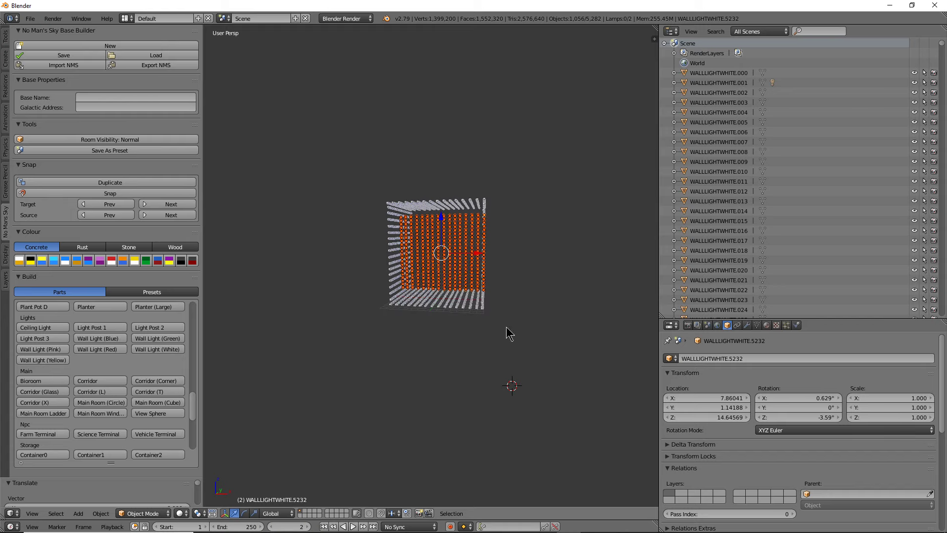
mouse_move(507, 332)
middle_down()
mouse_move(422, 332)
mouse_move(435, 323)
middle_up()
drag(484, 253, 446, 265)
mouse_move(446, 265)
middle_down()
mouse_move(497, 309)
mouse_move(543, 281)
mouse_move(541, 256)
mouse_move(537, 291)
mouse_move(535, 270)
mouse_move(573, 318)
mouse_move(539, 308)
mouse_move(482, 318)
mouse_move(436, 295)
mouse_move(418, 299)
middle_up()
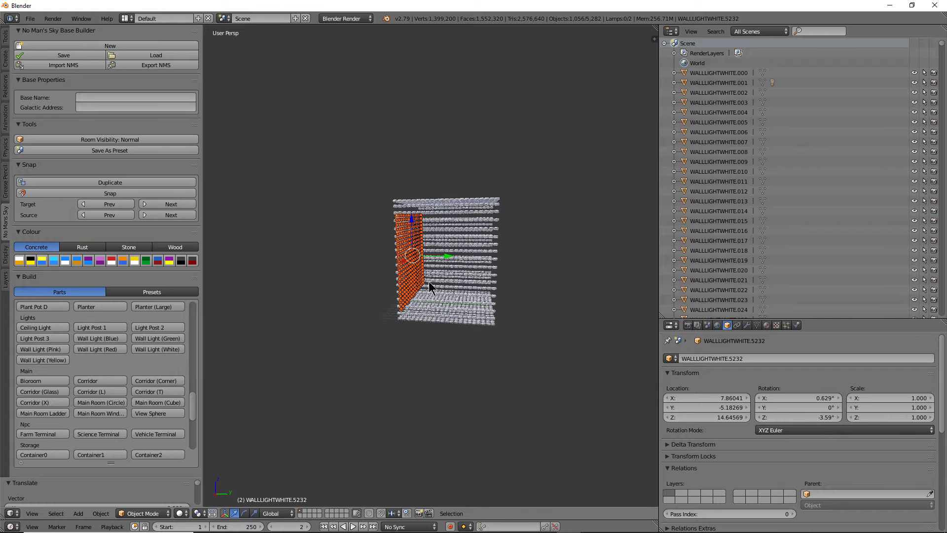
Step: Place a linked copy of the side wall on the cube's opposite side along Y
key(alt+d)
key(y)
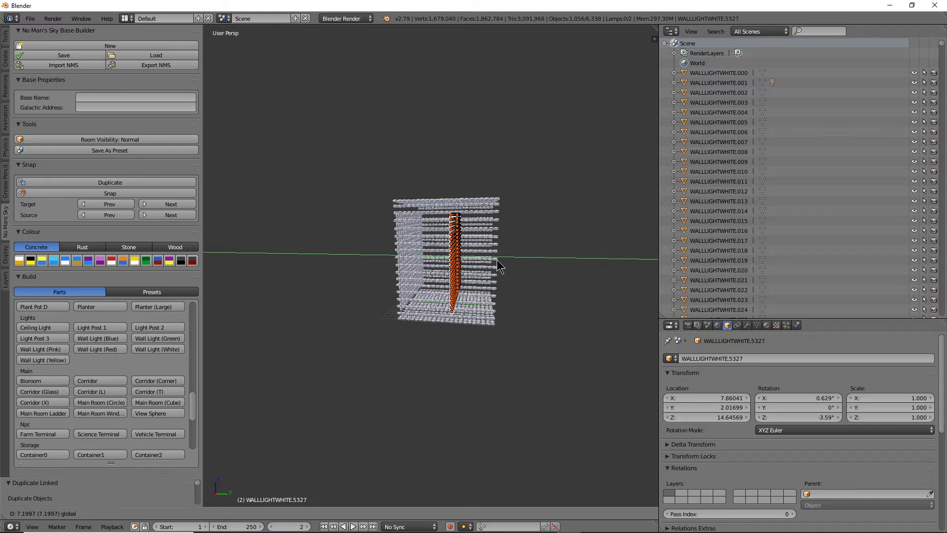
click(528, 265)
middle_drag(528, 266, 458, 279)
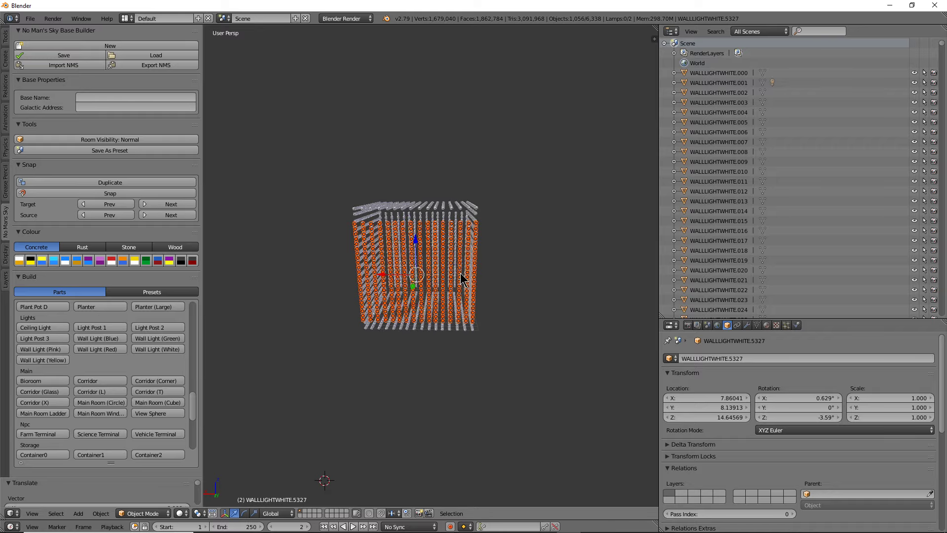
Step: Circle-select the whole light grid and scale it down to about 0.36
key(c)
click(447, 276)
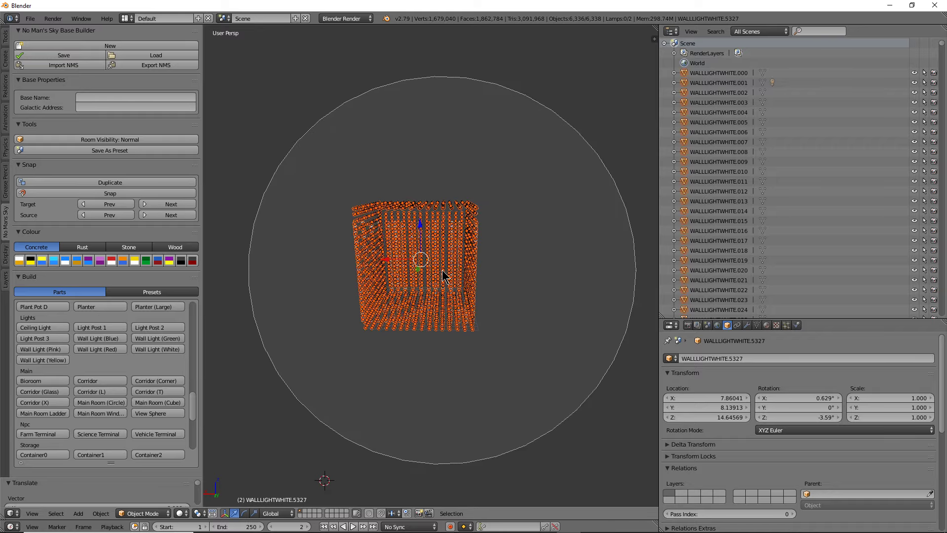
key(Escape)
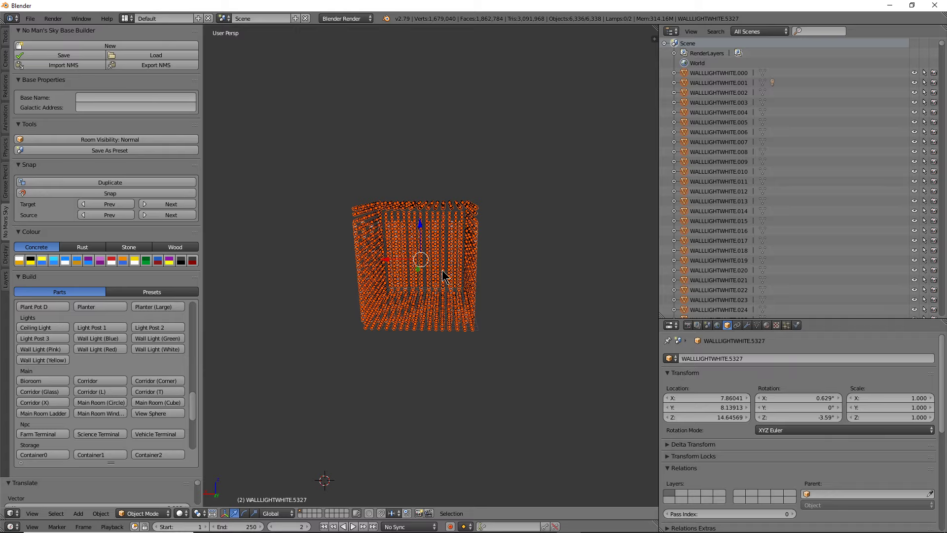
key(s)
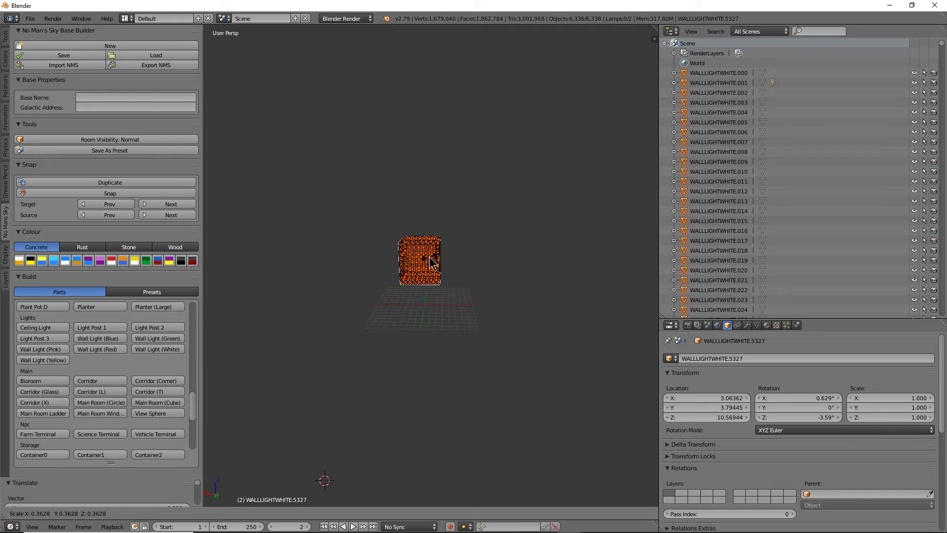
click(430, 261)
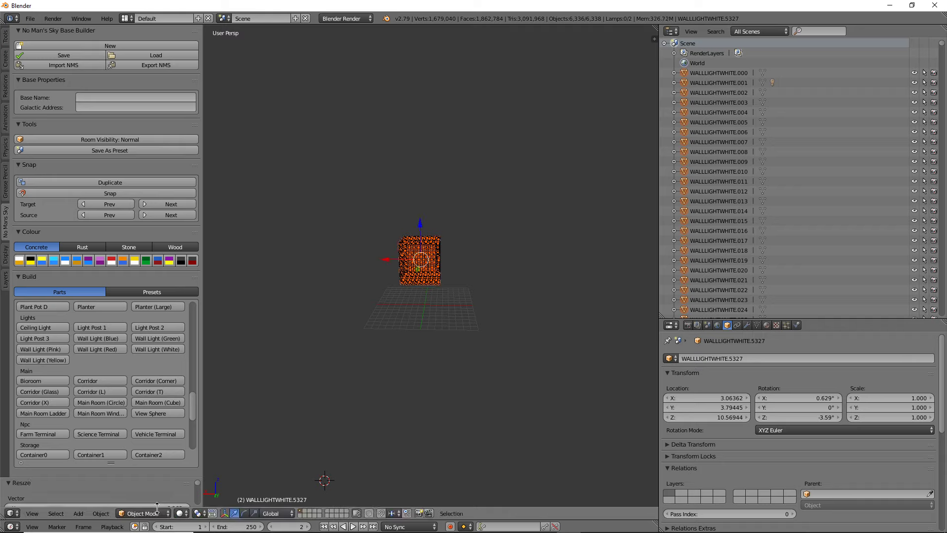
click(101, 513)
mouse_move(116, 467)
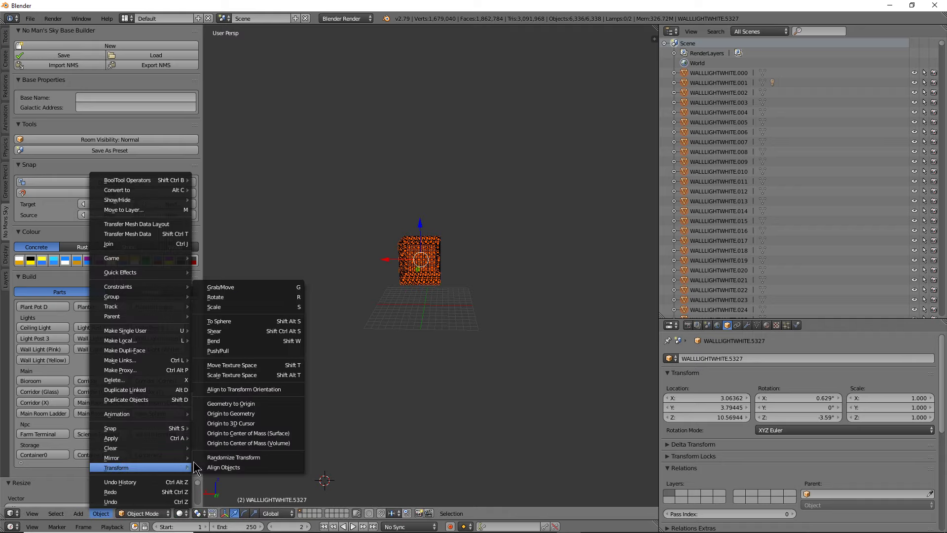
Step: Round the light cube into a sphere with To Sphere at 1.0
click(244, 324)
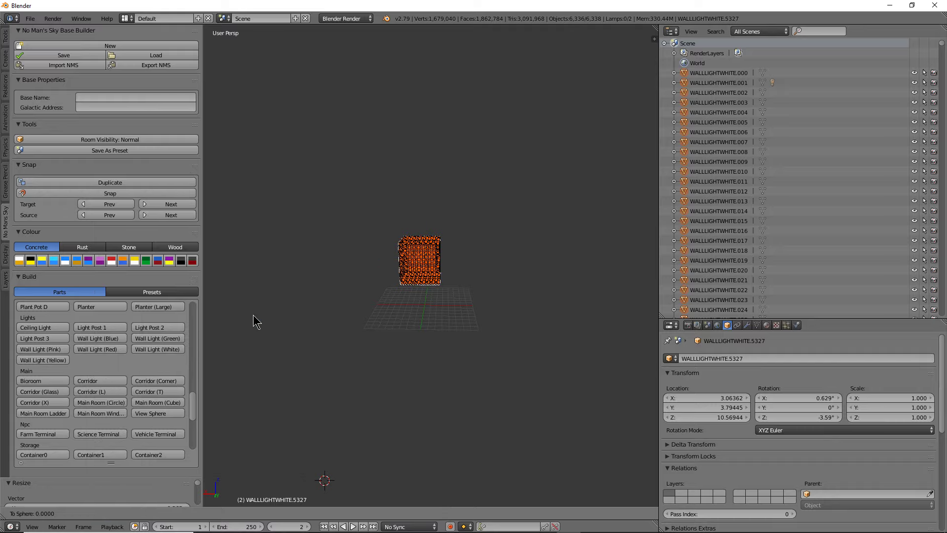
click(537, 218)
mouse_move(548, 218)
middle_down()
mouse_move(496, 256)
mouse_move(428, 207)
mouse_move(296, 301)
mouse_move(298, 416)
mouse_move(422, 418)
mouse_move(429, 295)
middle_up()
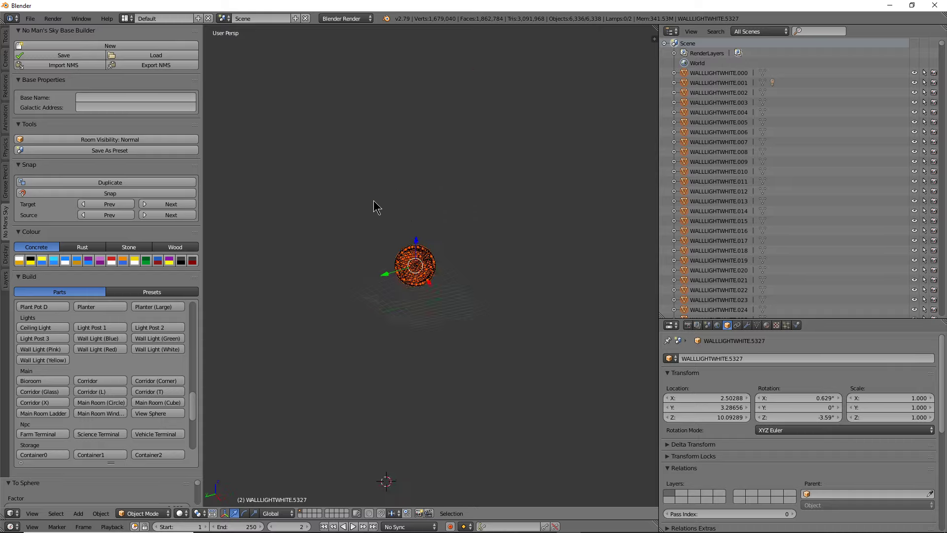
mouse_move(374, 202)
middle_down()
mouse_move(315, 271)
mouse_move(287, 381)
mouse_move(214, 334)
mouse_move(220, 272)
mouse_move(364, 309)
mouse_move(416, 304)
mouse_move(423, 284)
mouse_move(407, 294)
middle_up()
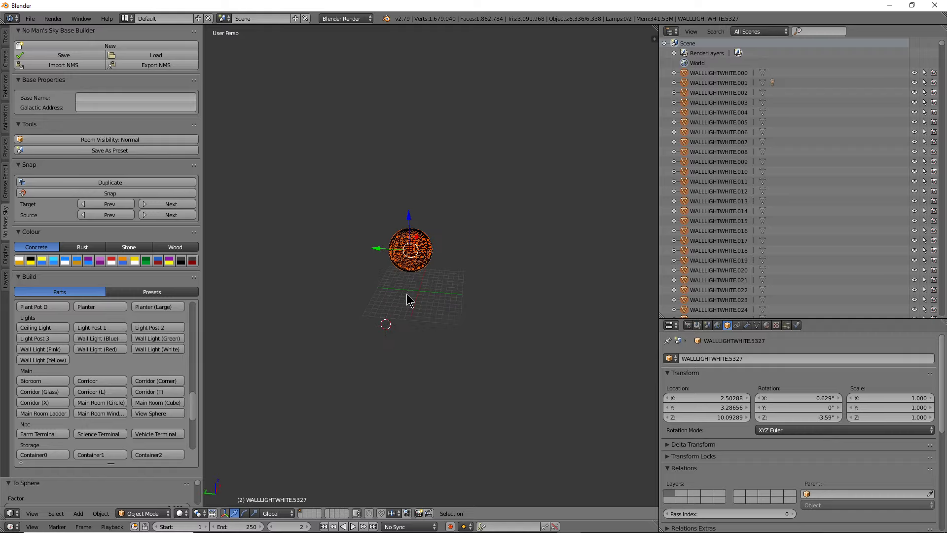
Step: Rescale the light sphere, enlarging it and then shrinking it back down
key(s)
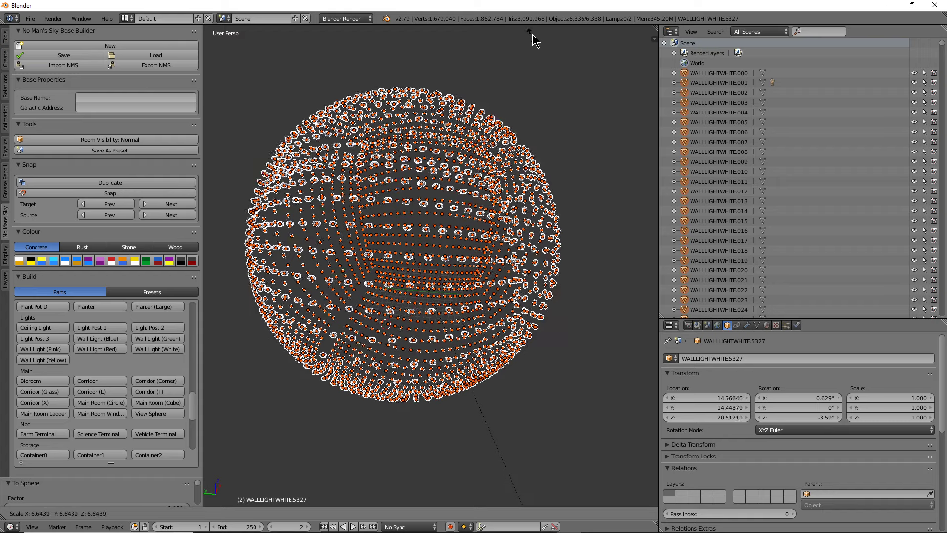
click(536, 40)
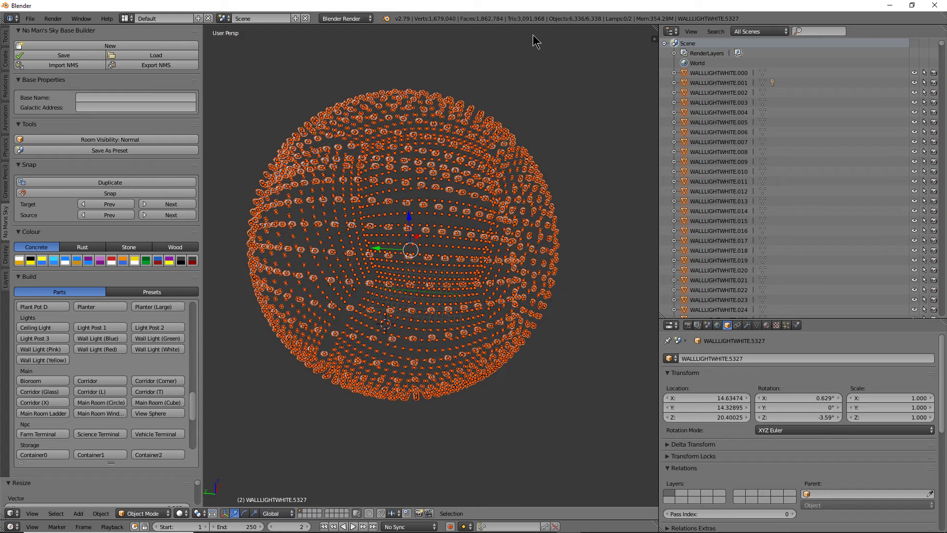
key(s)
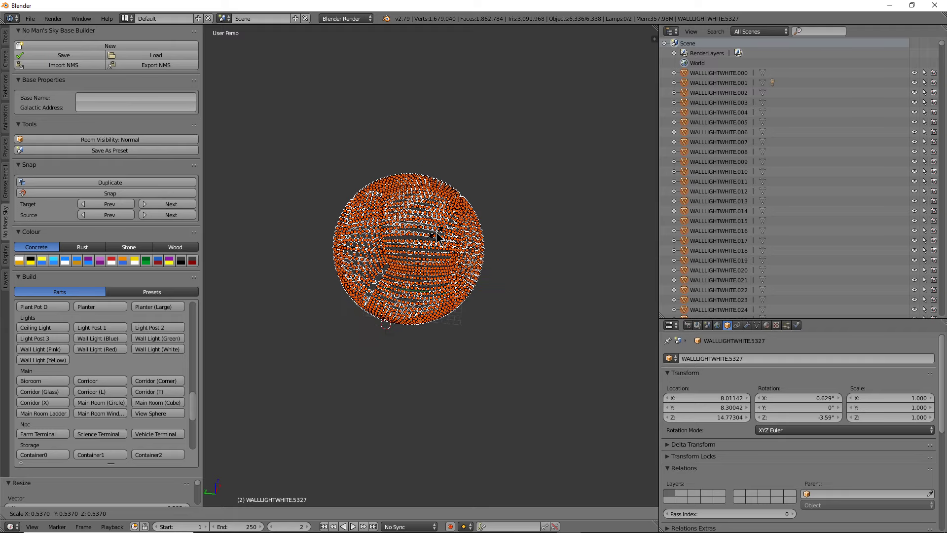
click(437, 237)
Step: Raise the sphere along Z to about 32.65, high above the floor grid
key(g)
key(z)
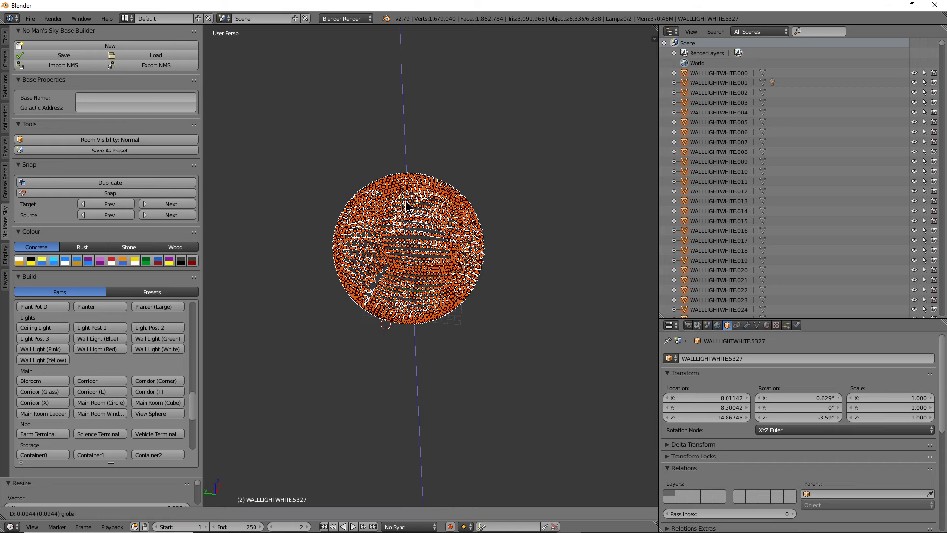
click(413, 176)
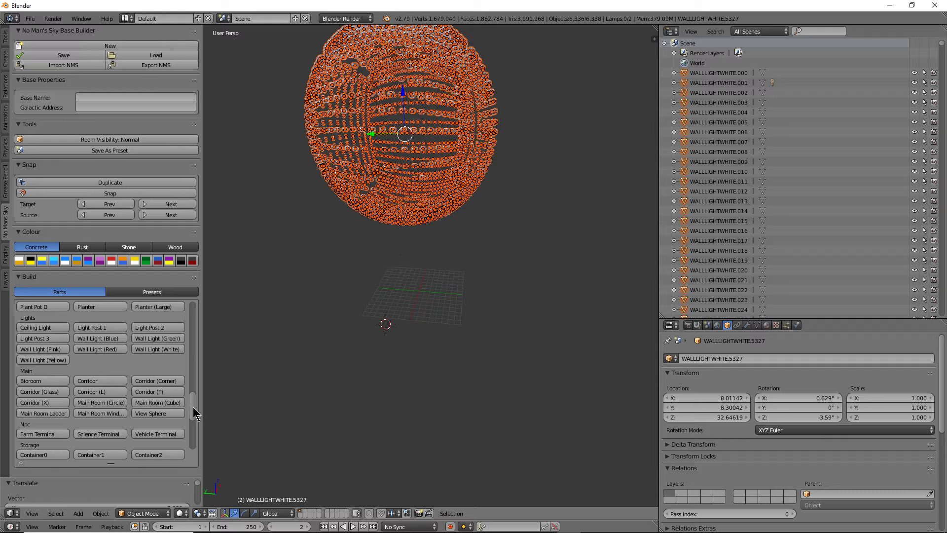
drag(194, 412, 193, 316)
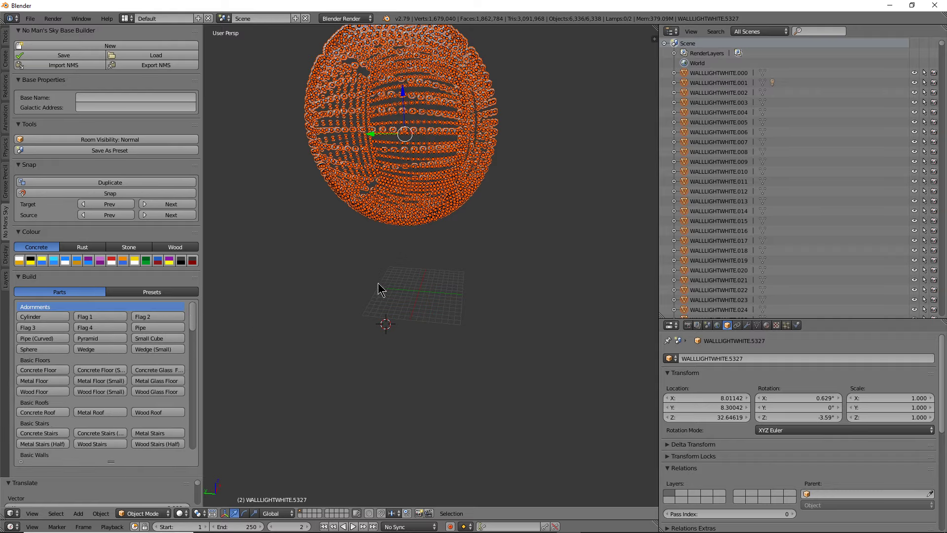
Step: Select the light at the sphere's bottom and add a pipe piece there
click(383, 221)
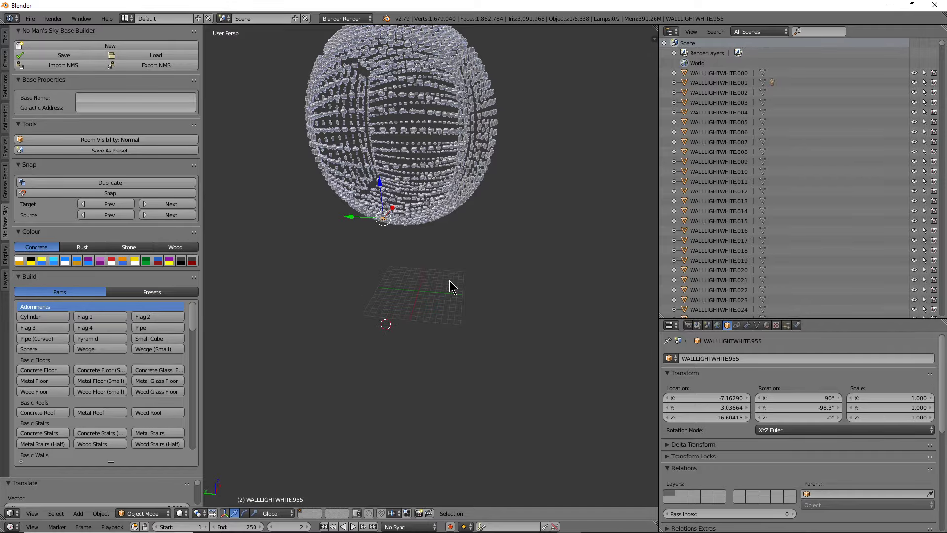
scroll(446, 271, up, 2)
scroll(449, 270, up, 2)
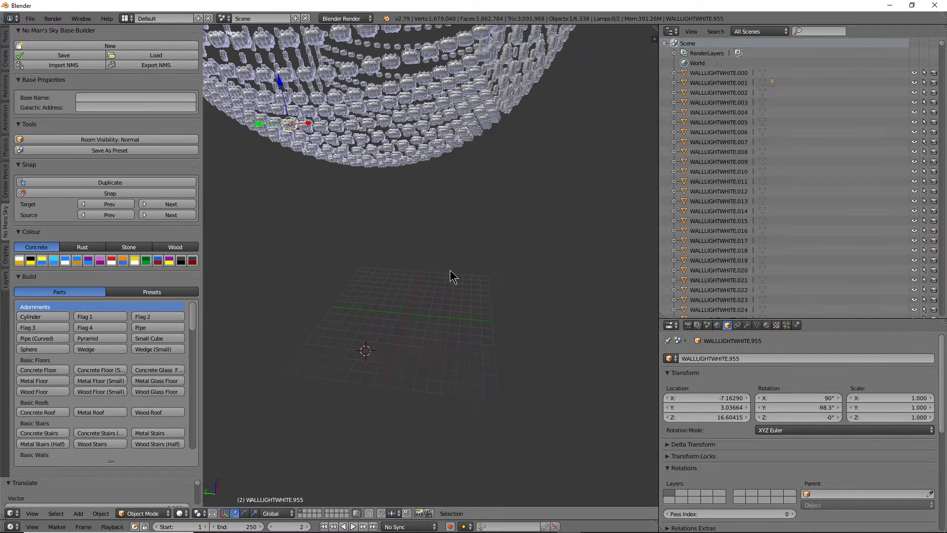
mouse_move(449, 265)
middle_down()
mouse_move(398, 166)
mouse_move(385, 158)
mouse_move(338, 190)
middle_up()
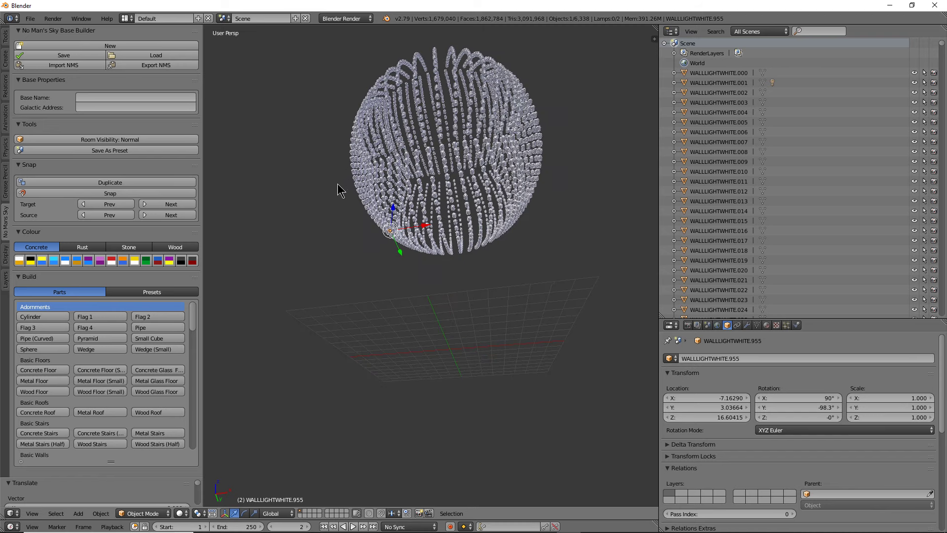
right_click(455, 217)
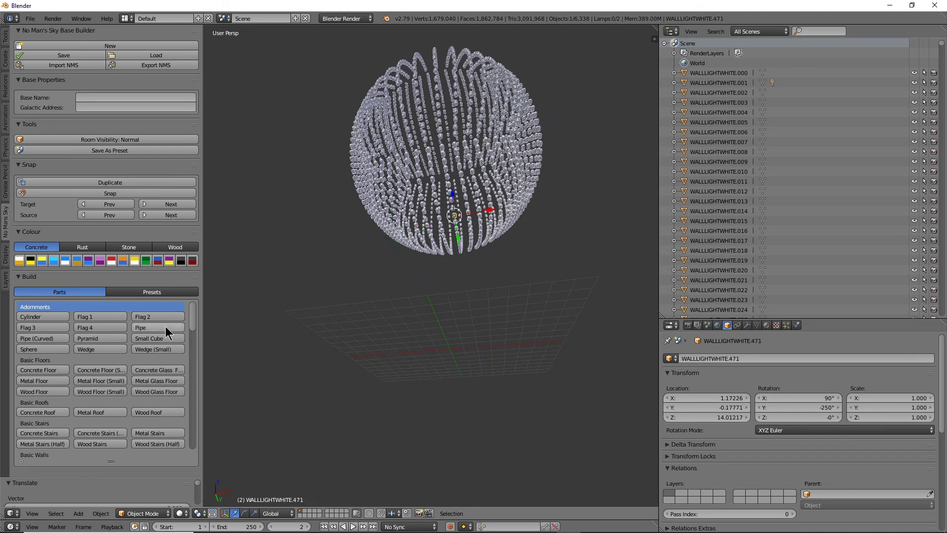
click(150, 329)
Step: Turn the pipe around Y to 179° and raise it along Z into the sphere
scroll(426, 285, up, 2)
scroll(421, 328, up, 2)
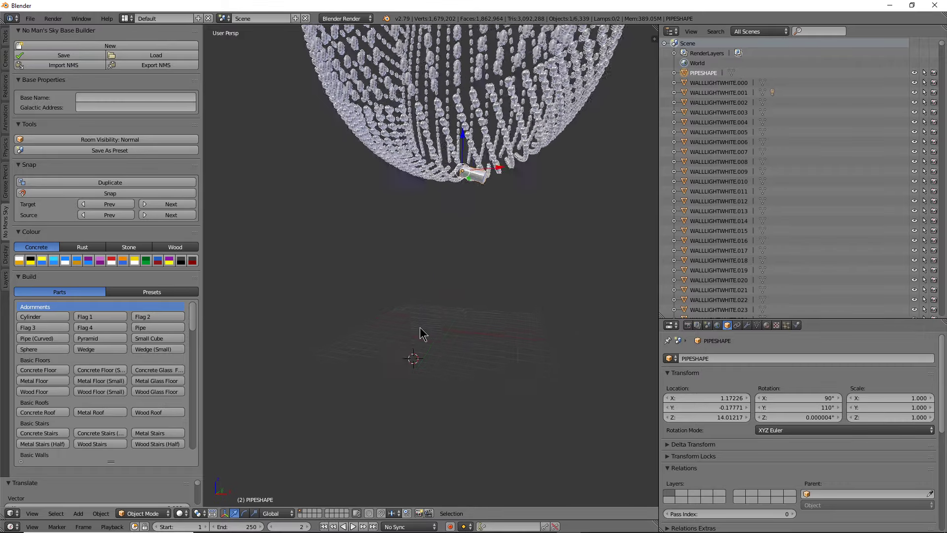
scroll(421, 340, up, 2)
middle_drag(421, 341, 473, 192)
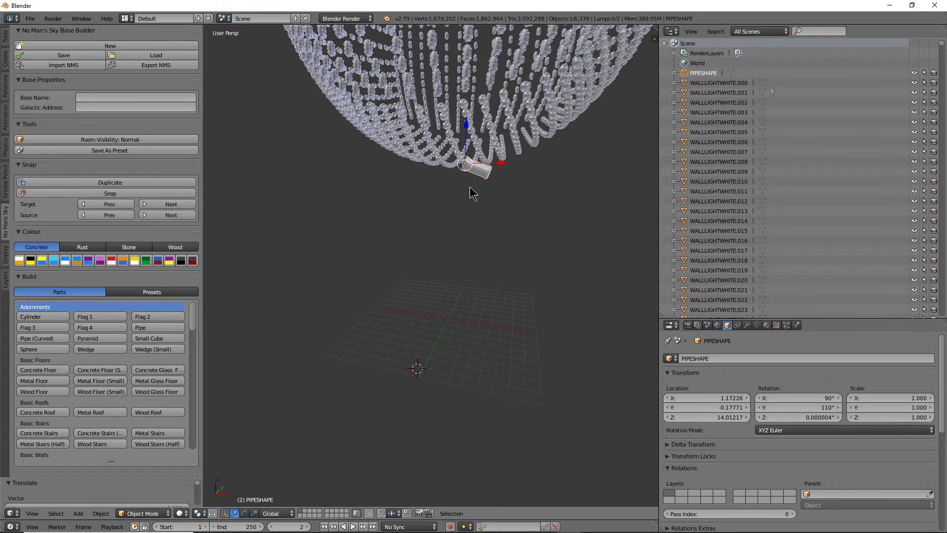
click(245, 515)
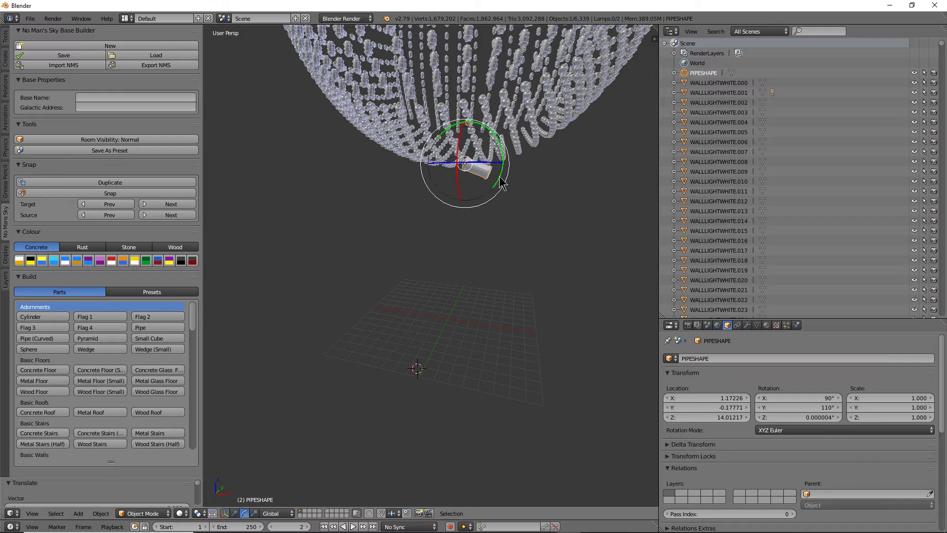
drag(500, 182, 466, 228)
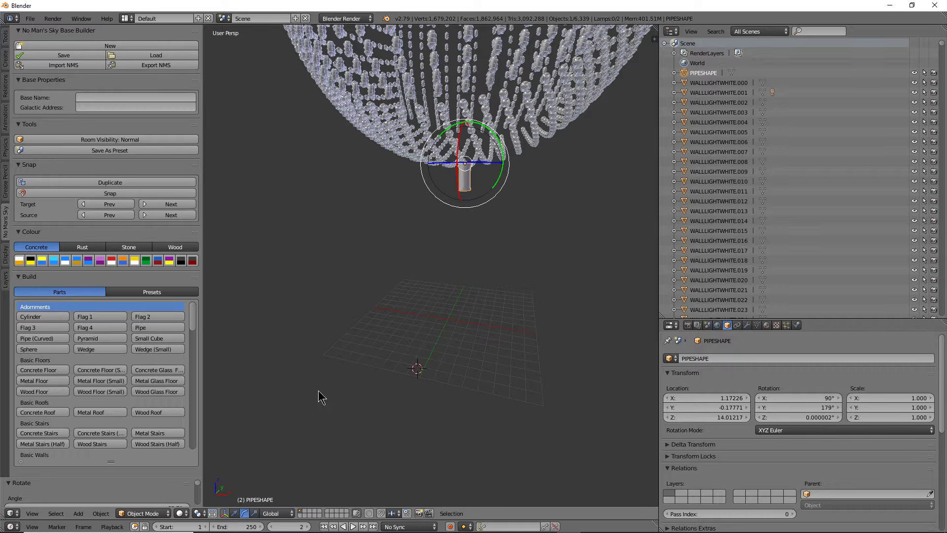
click(234, 513)
mouse_move(390, 320)
middle_down()
mouse_move(365, 402)
mouse_move(404, 352)
mouse_move(375, 363)
mouse_move(464, 328)
mouse_move(473, 309)
mouse_move(449, 281)
mouse_move(452, 256)
middle_up()
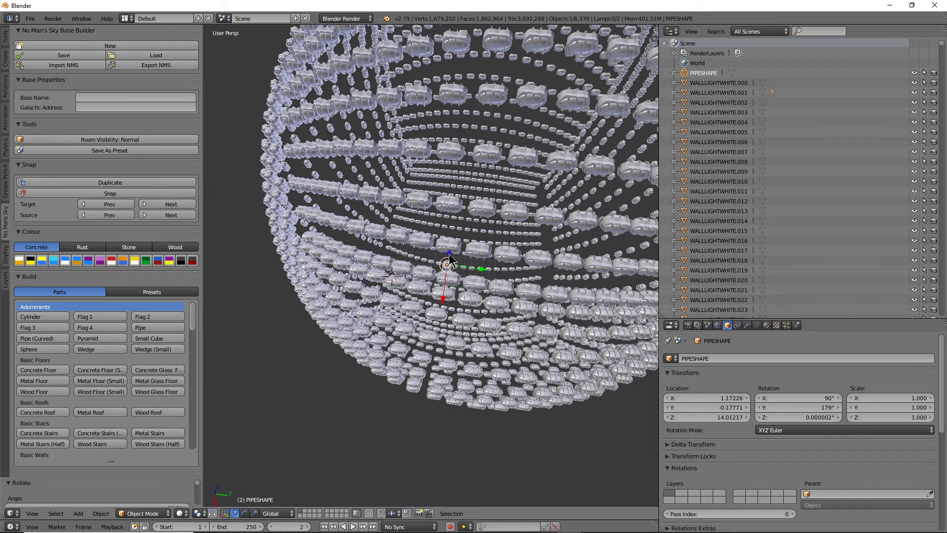
mouse_move(450, 258)
mouse_down()
mouse_move(451, 200)
mouse_move(493, 210)
mouse_move(509, 237)
mouse_move(544, 206)
mouse_up()
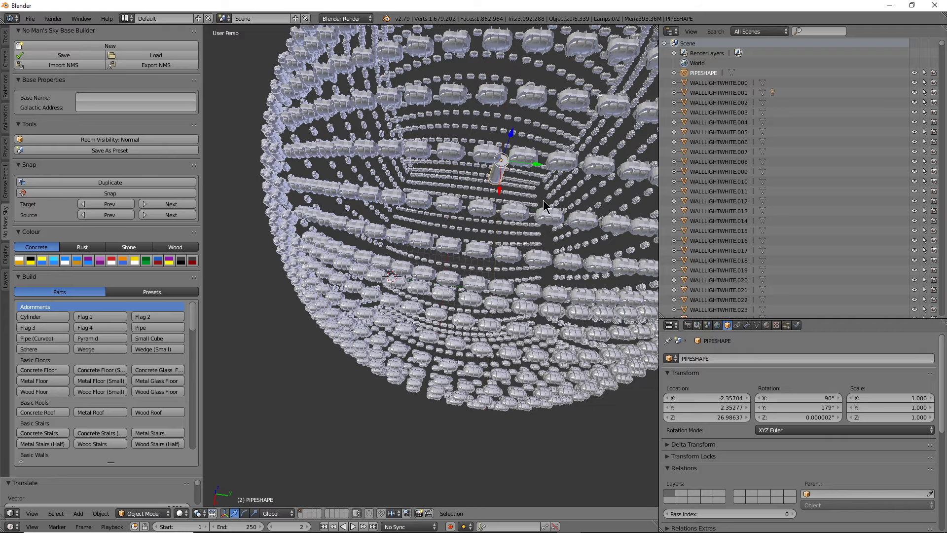
Step: Centre the pipe along X and lower it to Z 5.79 beneath the sphere
middle_drag(544, 206, 466, 215)
scroll(433, 299, down, 8)
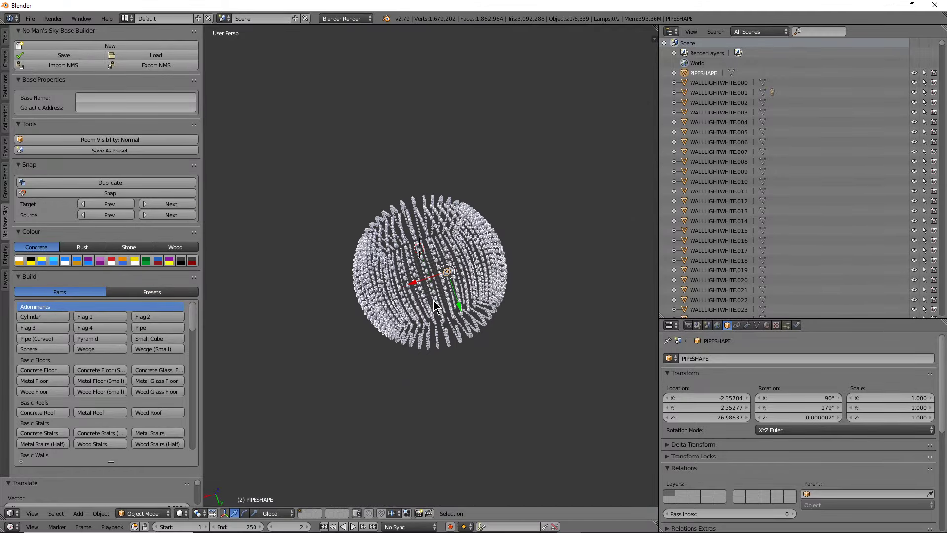
middle_drag(458, 286, 416, 288)
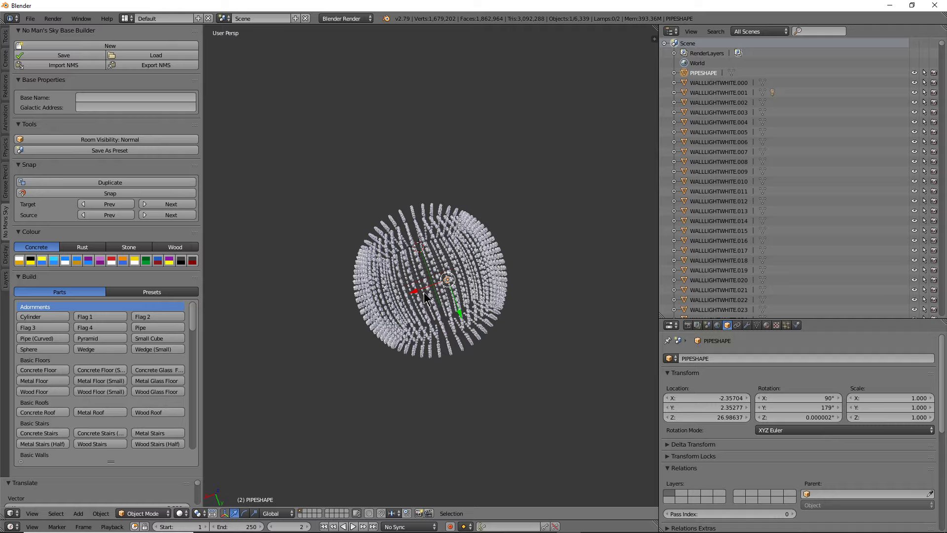
key(g)
key(x)
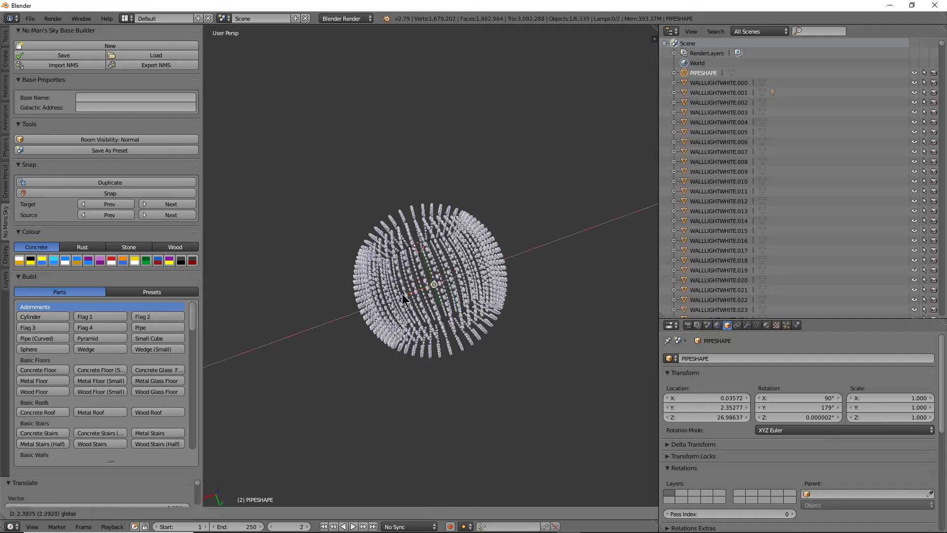
click(402, 294)
middle_drag(402, 294, 445, 155)
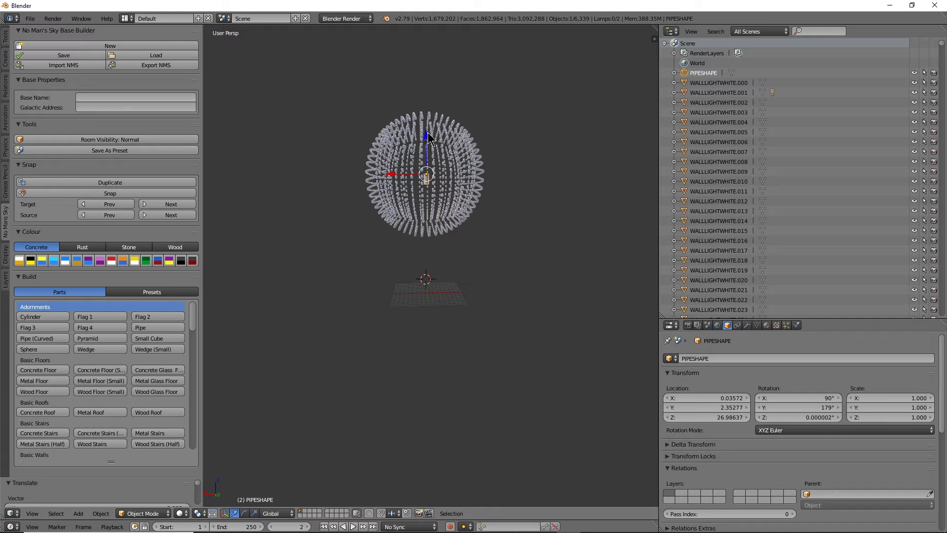
drag(428, 138, 427, 235)
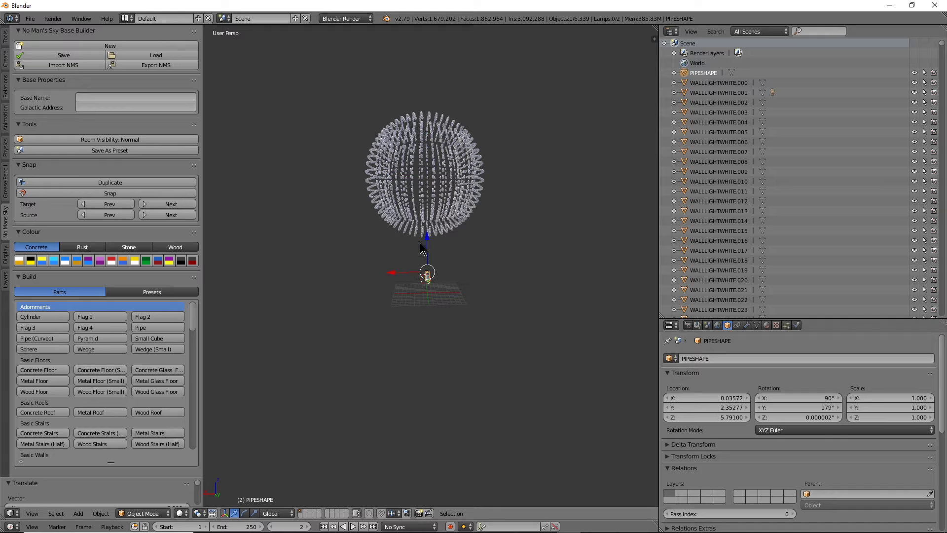
Step: Stack pipe pieces up to PIPESHAPE.013 into a fourteen-segment stem reaching Z -20.2
click(147, 327)
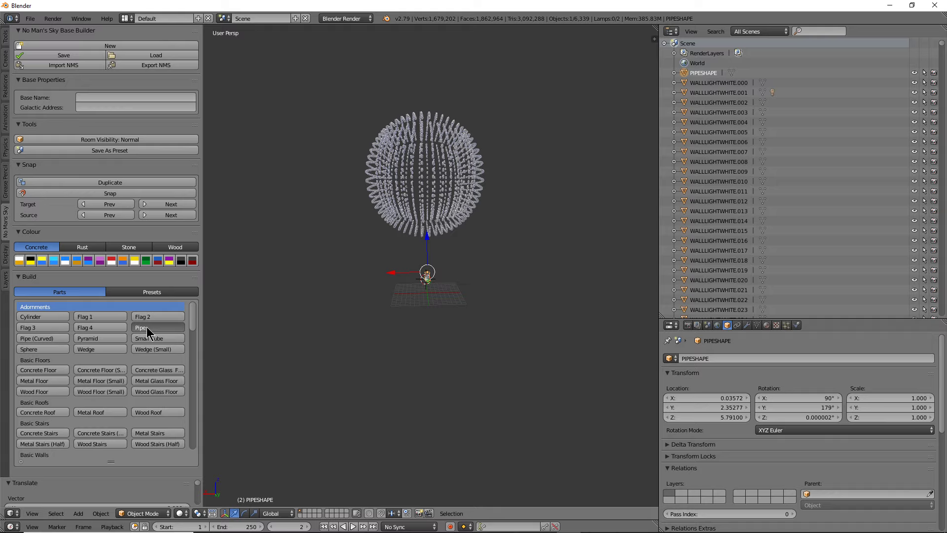
click(147, 328)
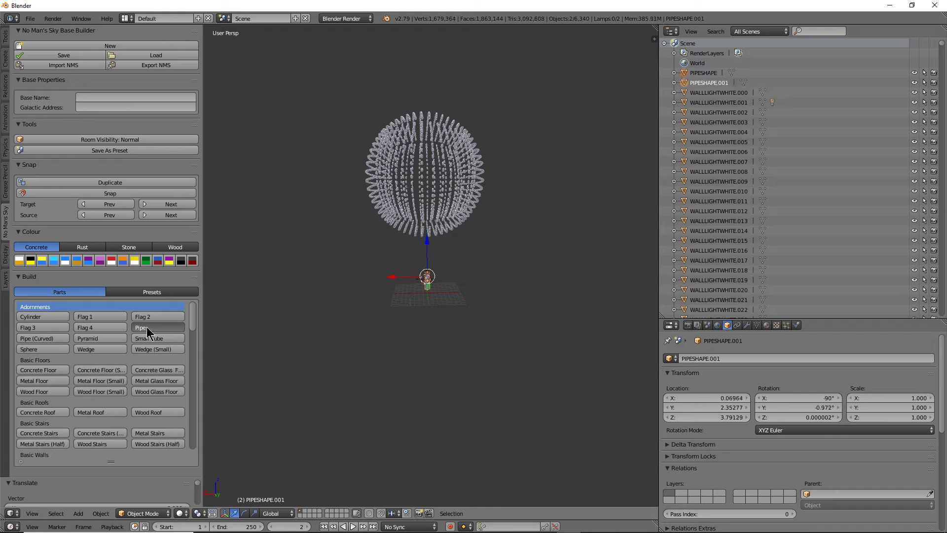
click(147, 329)
click(147, 328)
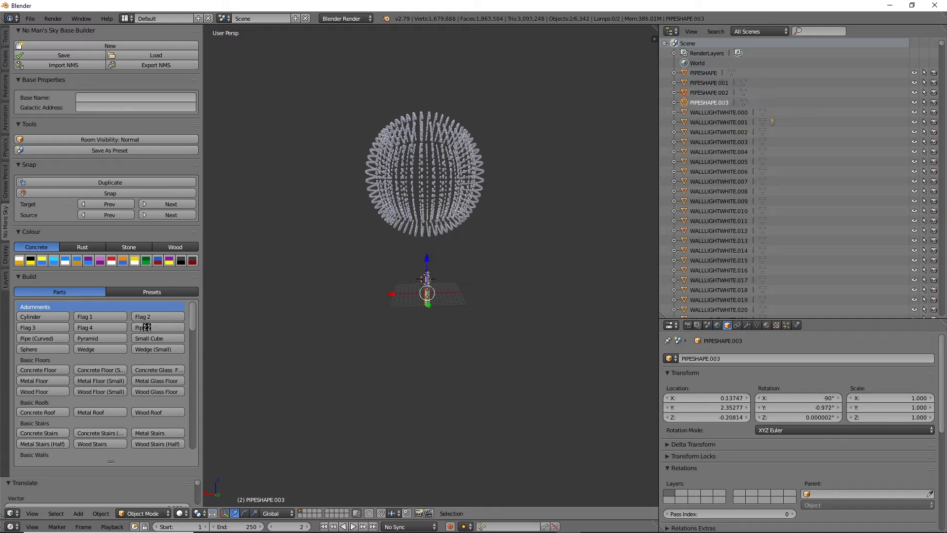
click(147, 328)
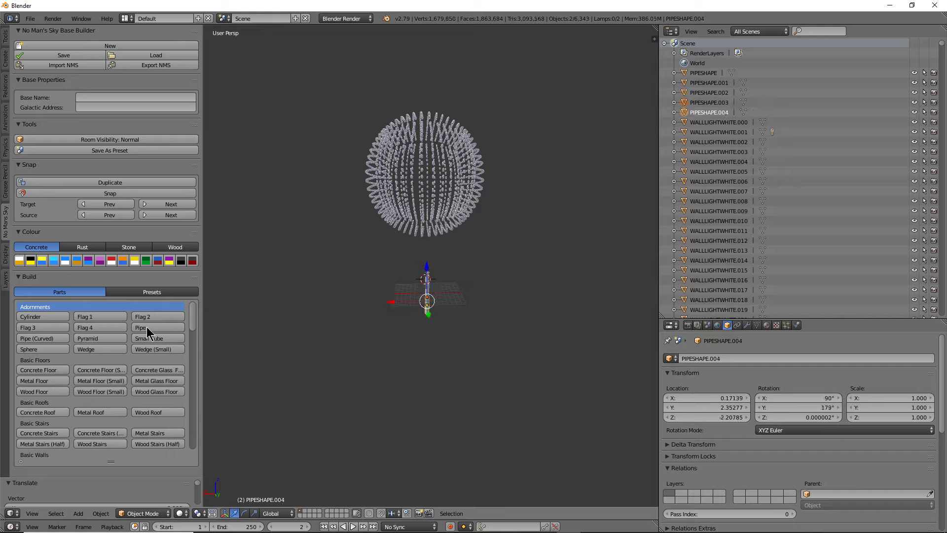
click(147, 328)
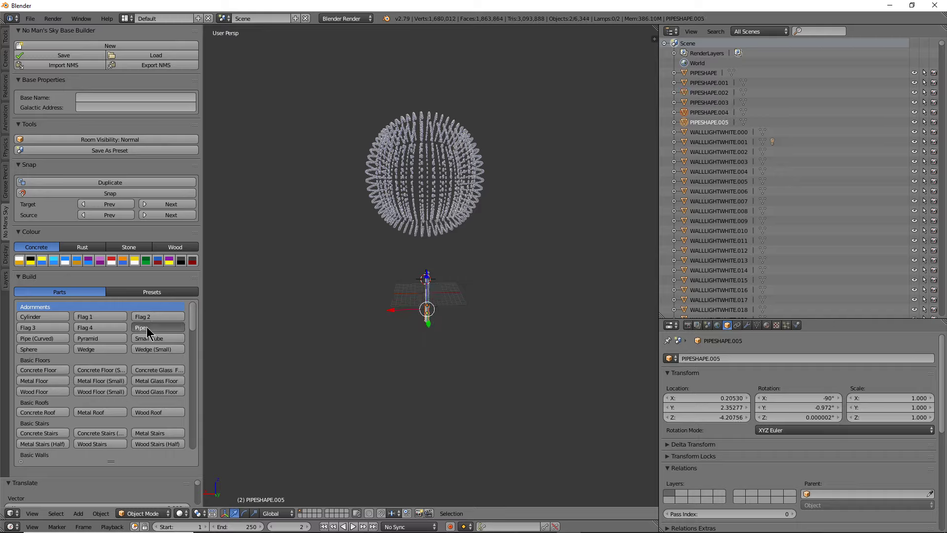
click(147, 328)
click(147, 328)
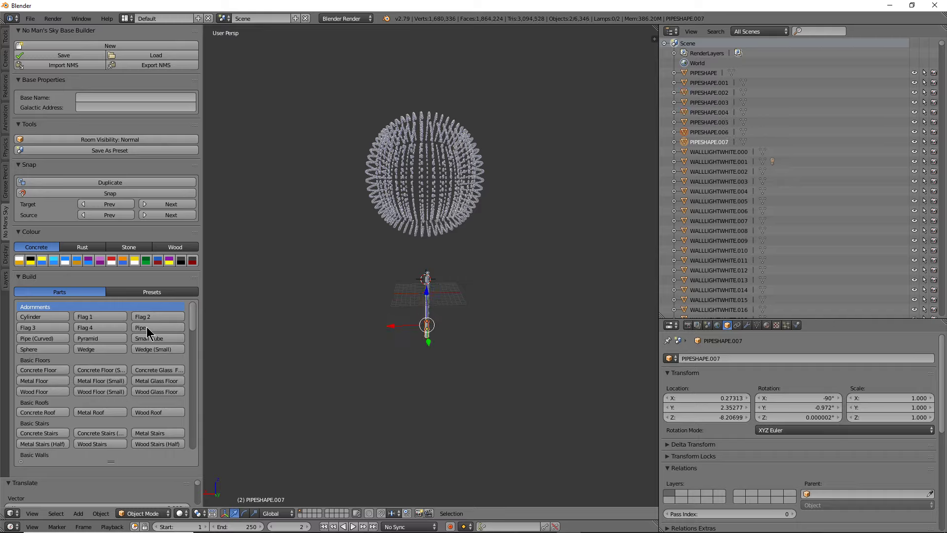
click(147, 328)
click(147, 328)
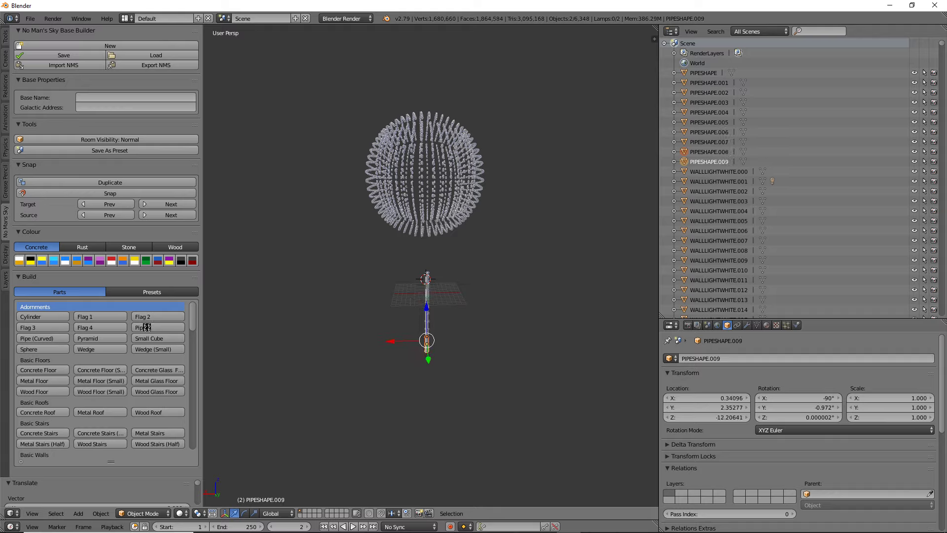
click(147, 328)
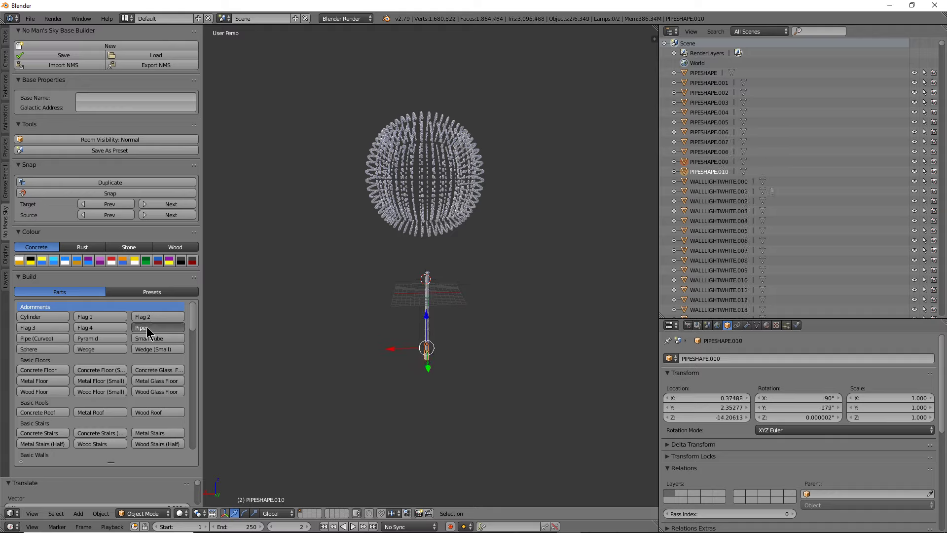
click(147, 328)
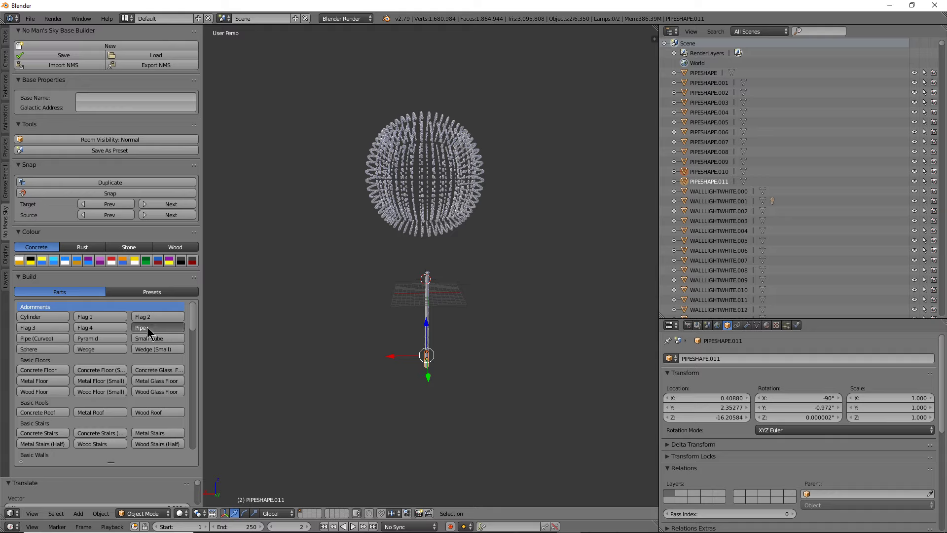
click(147, 328)
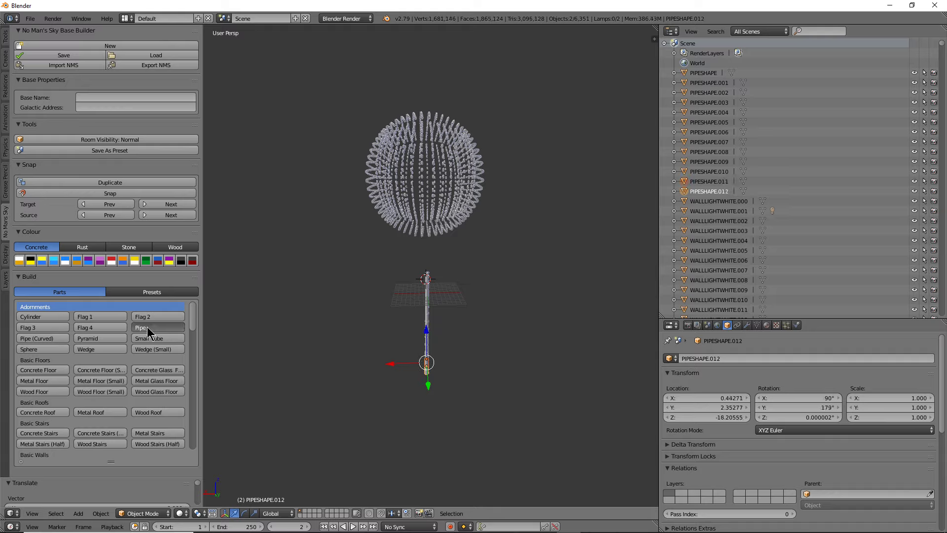
click(148, 328)
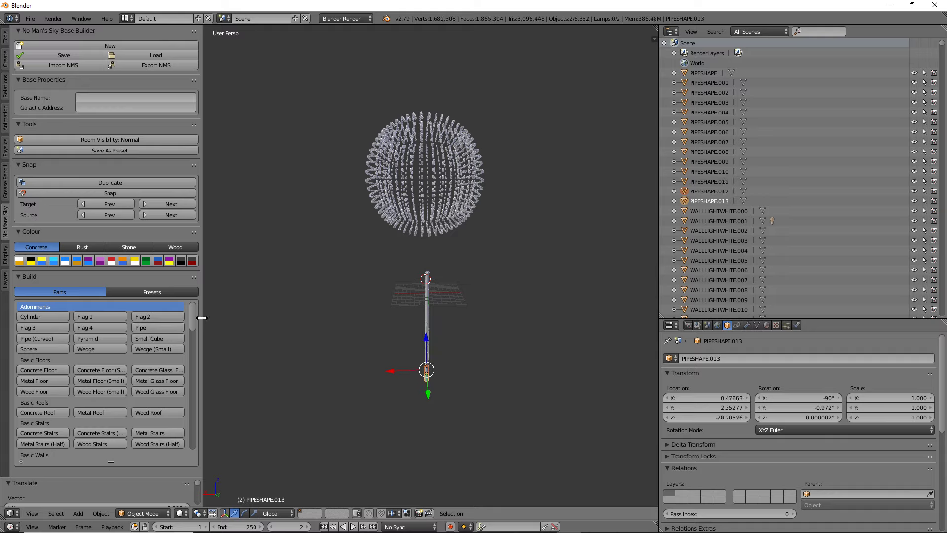
Step: Widen the parts panel and select pipe section PIPESHAPE.006 midway down the stem
drag(203, 316, 228, 319)
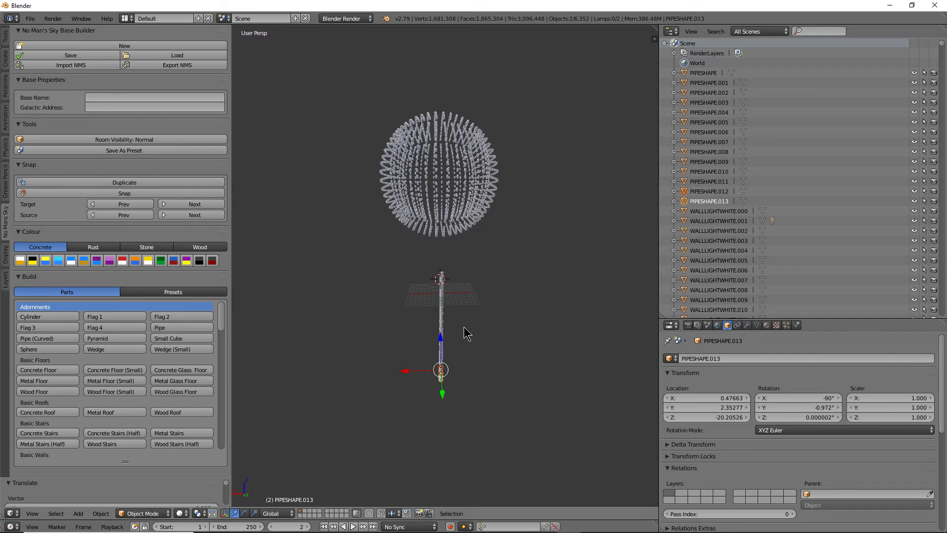
scroll(463, 327, up, 3)
mouse_move(448, 319)
middle_down()
mouse_move(477, 329)
mouse_move(473, 307)
mouse_move(427, 404)
middle_up()
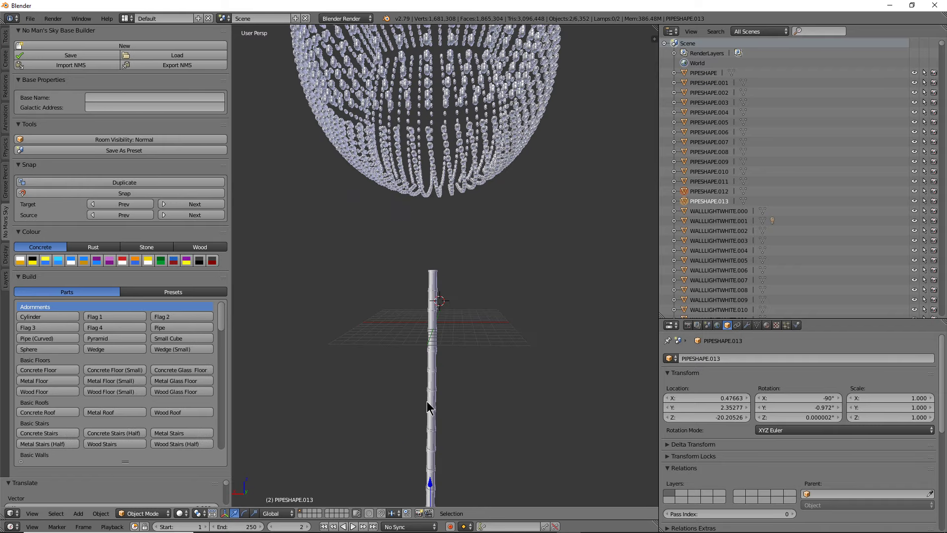
right_click(432, 408)
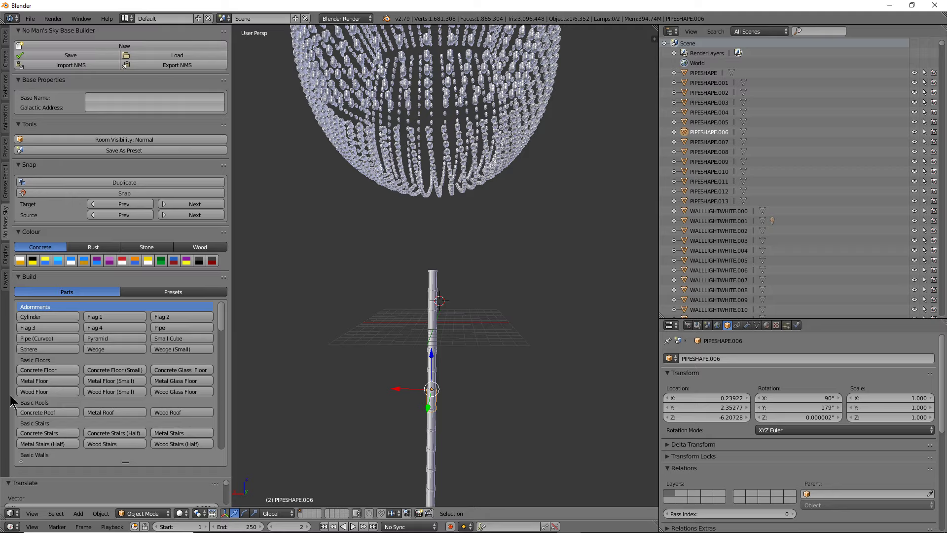
scroll(74, 377, down, 2)
scroll(73, 383, down, 2)
scroll(72, 382, down, 2)
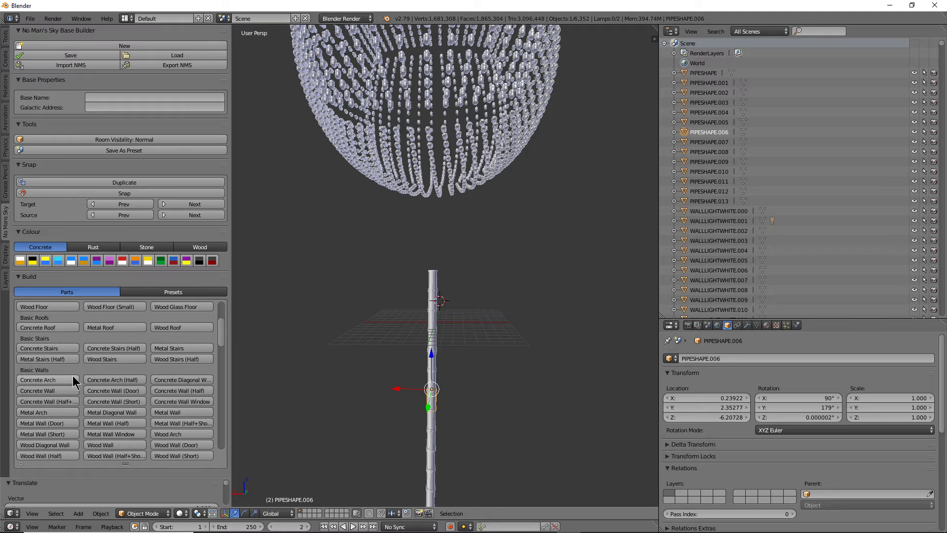
scroll(74, 384, down, 3)
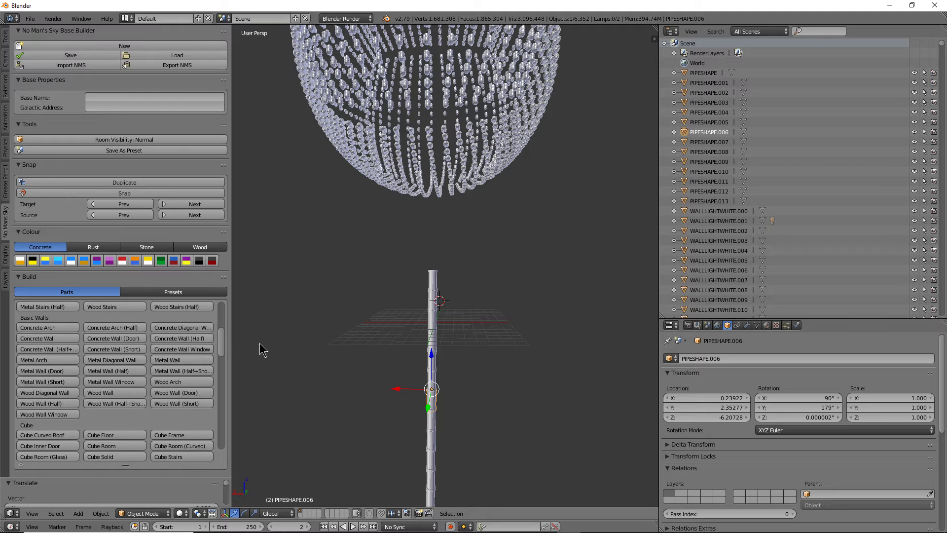
mouse_move(231, 351)
mouse_down()
mouse_move(373, 335)
mouse_move(255, 340)
mouse_up()
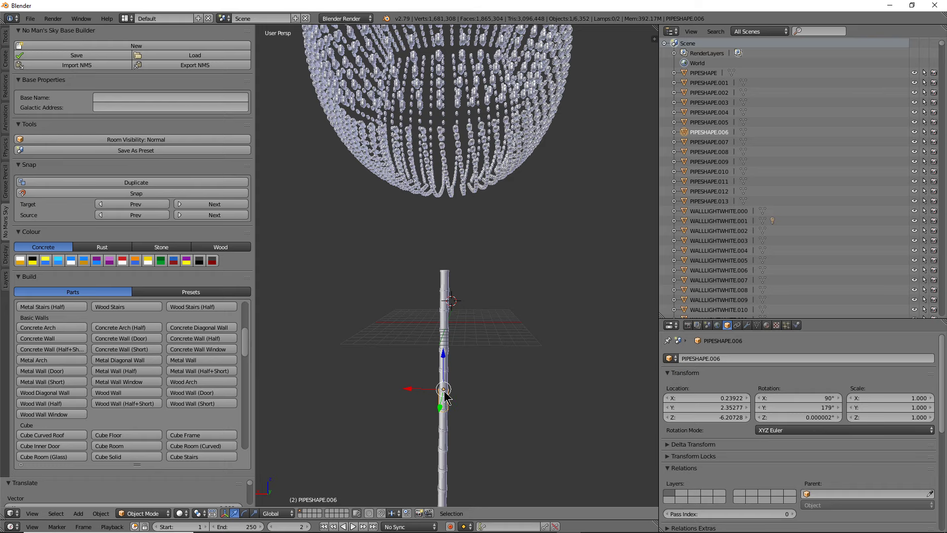
Step: Link-duplicate the pipe section, tilt it around Y into a side branch, and add another pipe
key(alt+d)
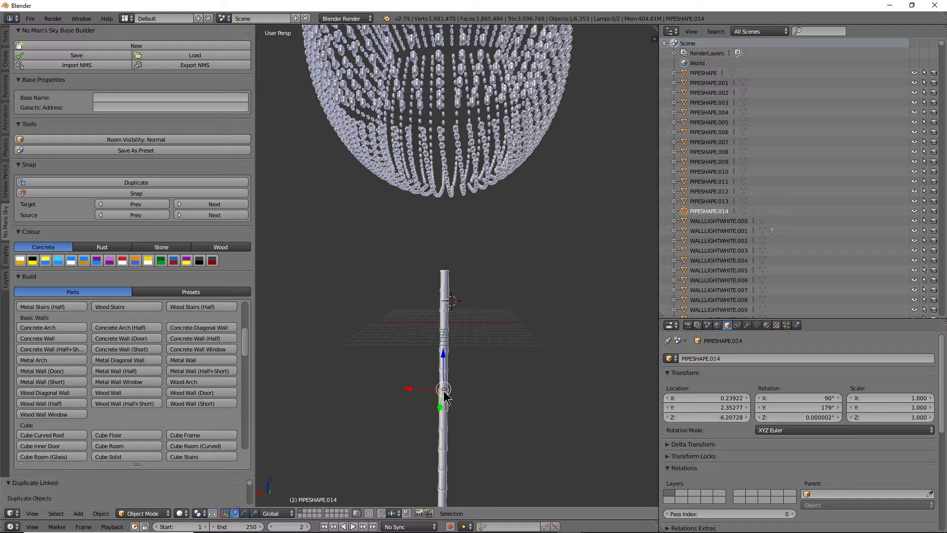
click(244, 514)
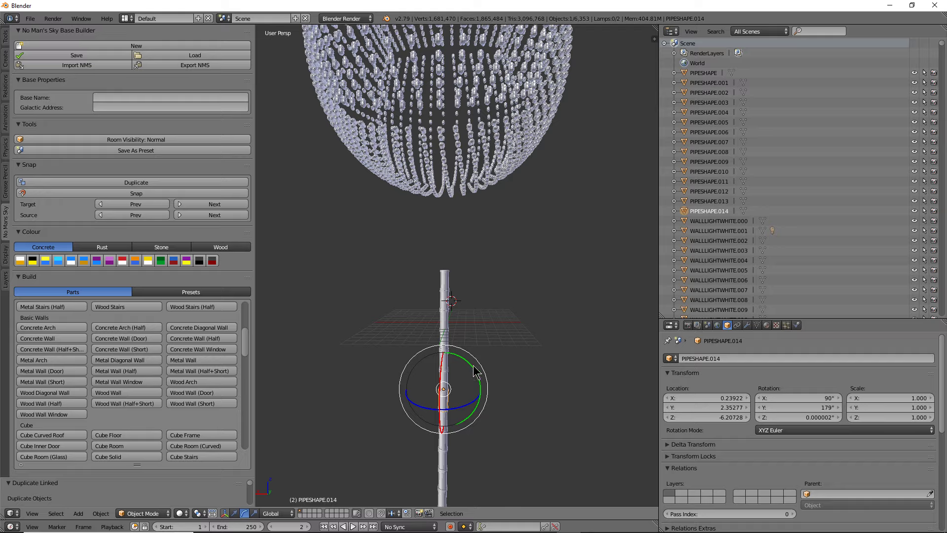
drag(471, 371, 439, 427)
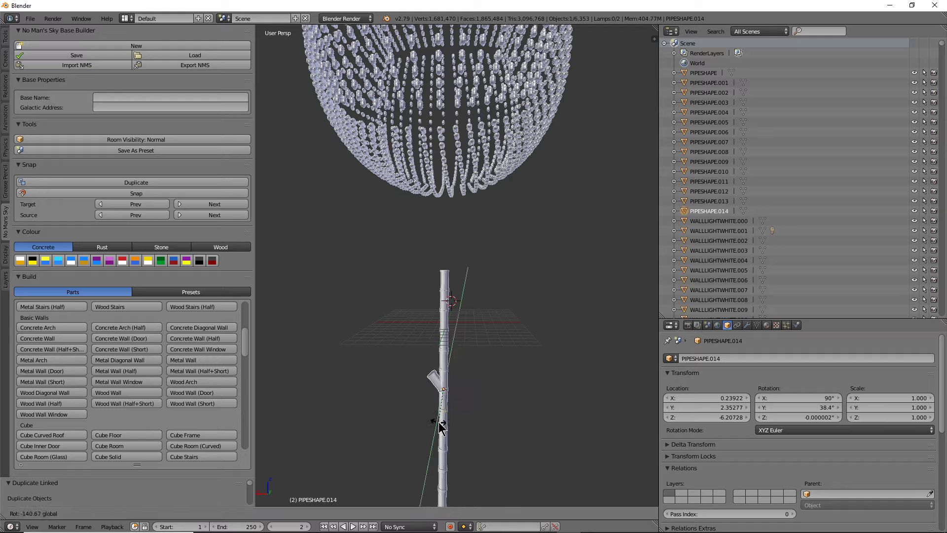
drag(440, 427, 441, 428)
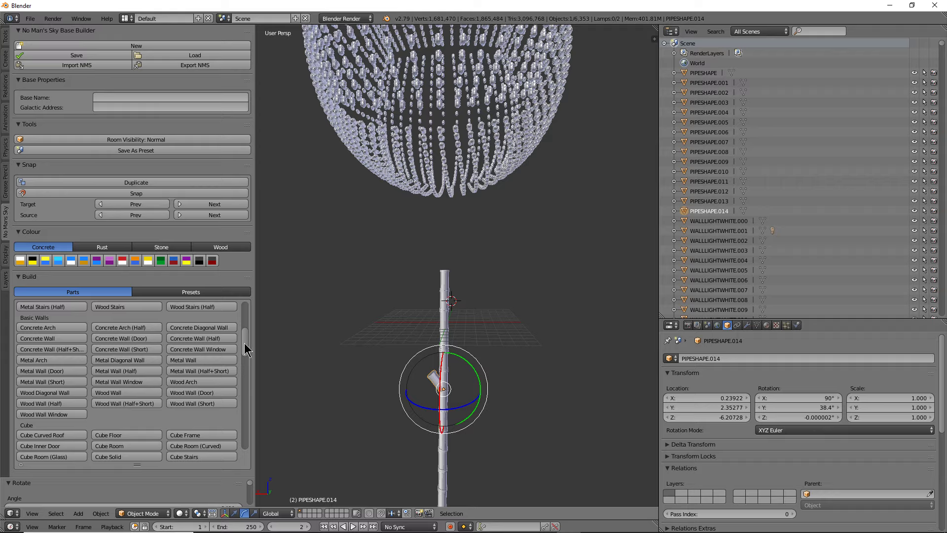
drag(246, 345, 245, 308)
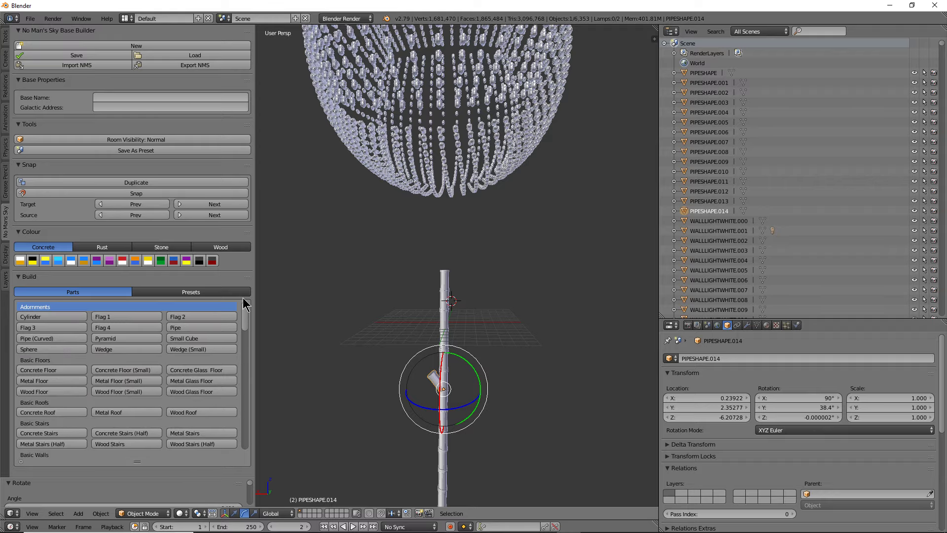
click(189, 328)
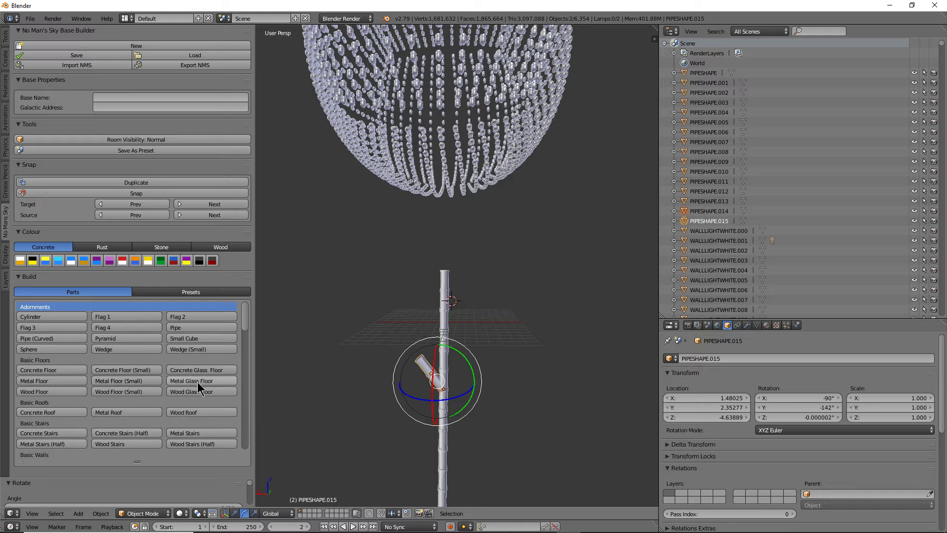
Step: Add a Metal Glass Floor panel, tilt it to about -42°, -39°, -35°, and use Local orientation
click(185, 382)
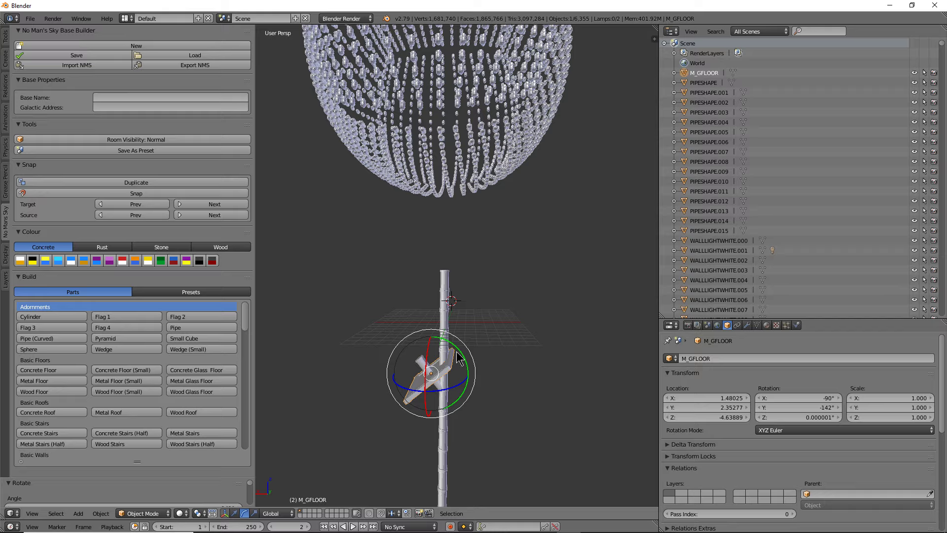
drag(459, 354, 403, 347)
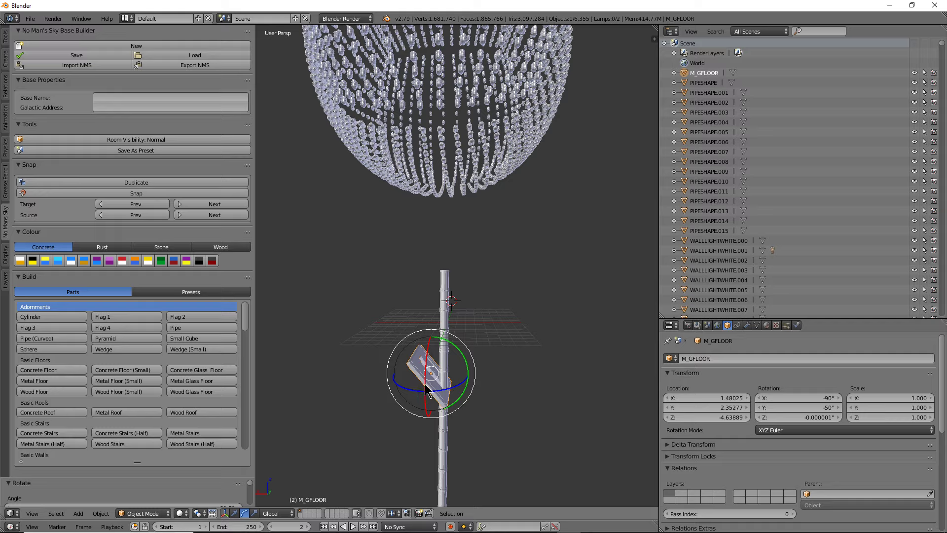
drag(425, 390, 418, 384)
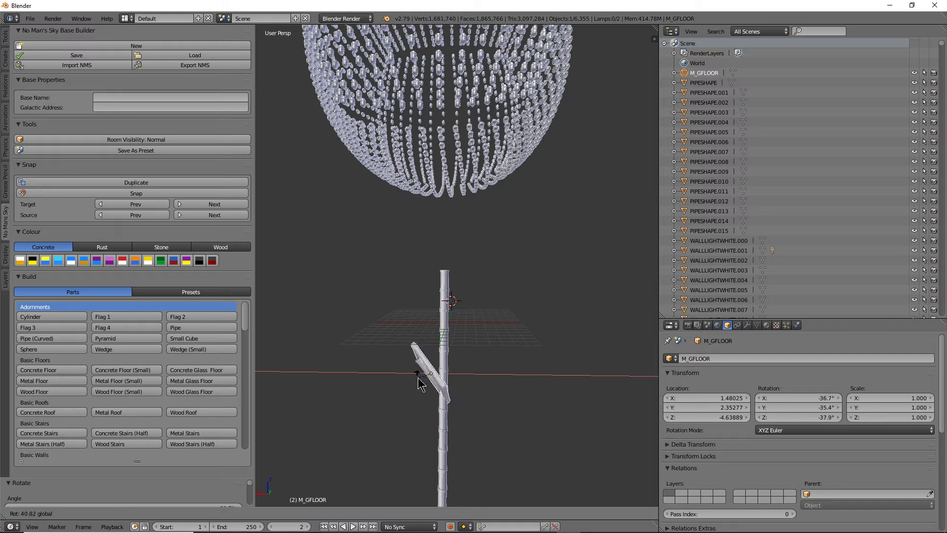
drag(419, 383, 421, 390)
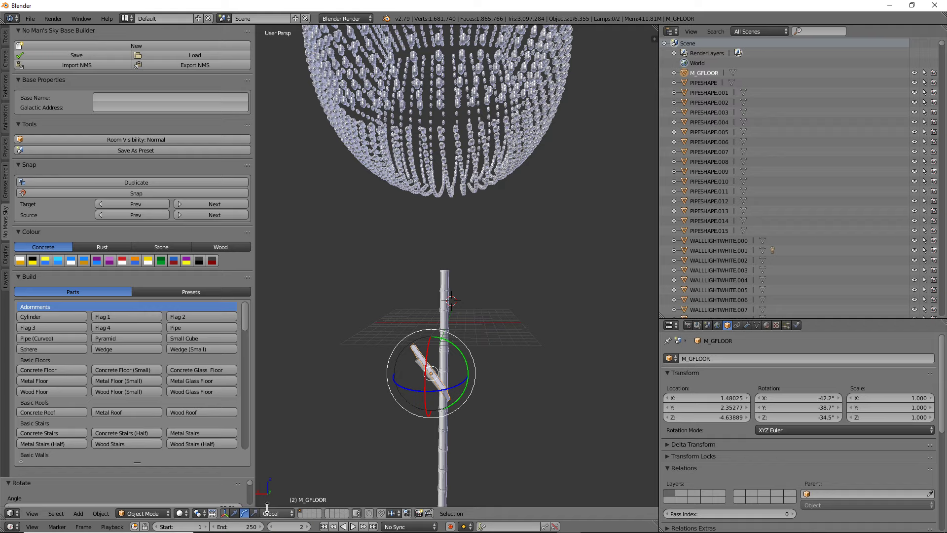
click(274, 513)
click(276, 488)
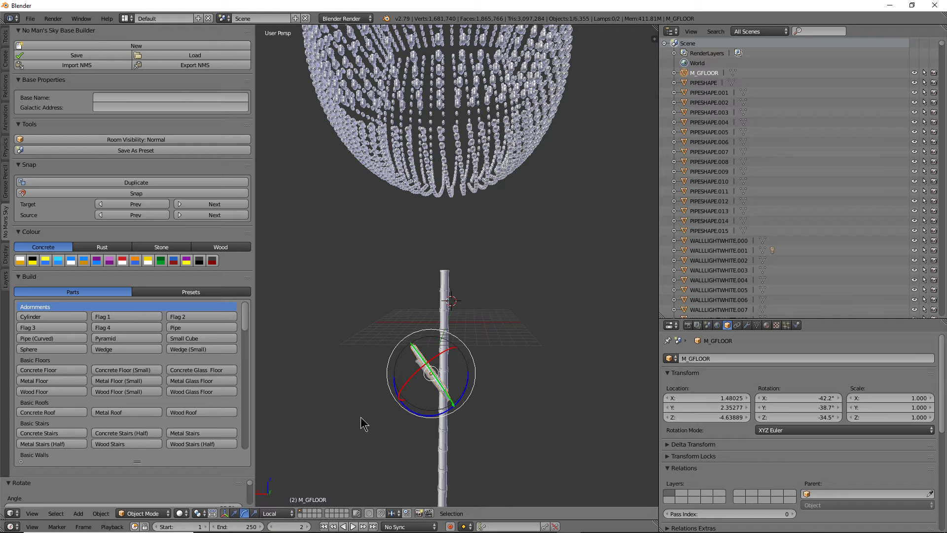
click(234, 513)
Step: Slide the glass floor panel along its local axes toward the side branch
mouse_move(339, 457)
middle_down()
mouse_move(301, 456)
mouse_move(364, 401)
middle_up()
mouse_move(395, 354)
mouse_down()
mouse_move(411, 316)
mouse_move(397, 340)
mouse_move(383, 322)
mouse_move(390, 326)
mouse_move(398, 289)
mouse_up()
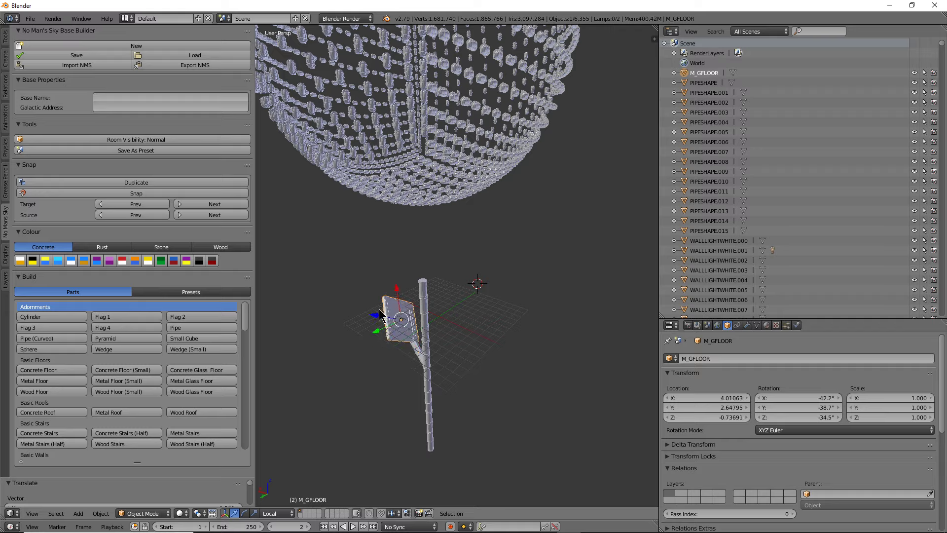
mouse_move(379, 323)
mouse_down()
mouse_move(373, 316)
mouse_move(393, 295)
mouse_up()
middle_drag(393, 295, 438, 345)
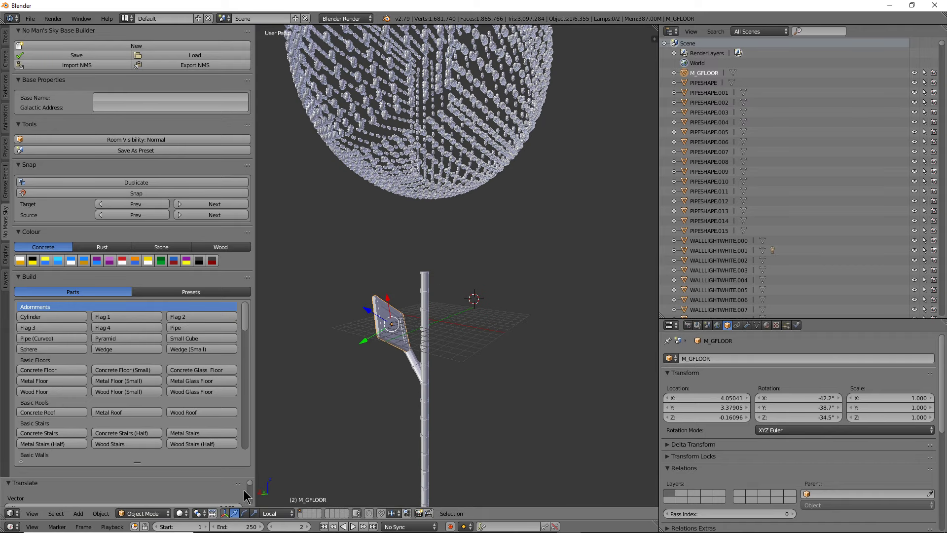
Step: Switch to Global orientation and re-tilt the panel to about -55.7°, -19°, -27.9°
click(276, 513)
click(291, 503)
click(244, 513)
middle_drag(399, 339, 417, 345)
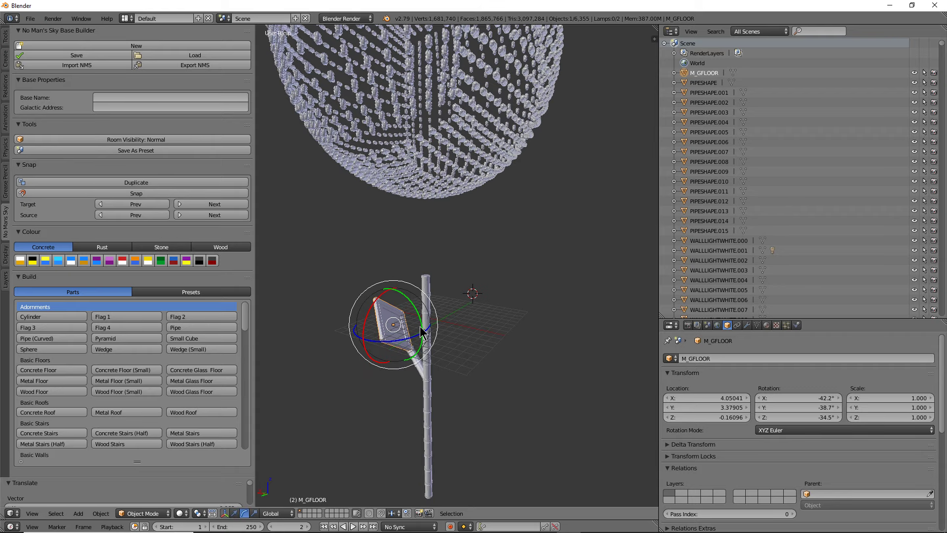
drag(425, 326, 421, 318)
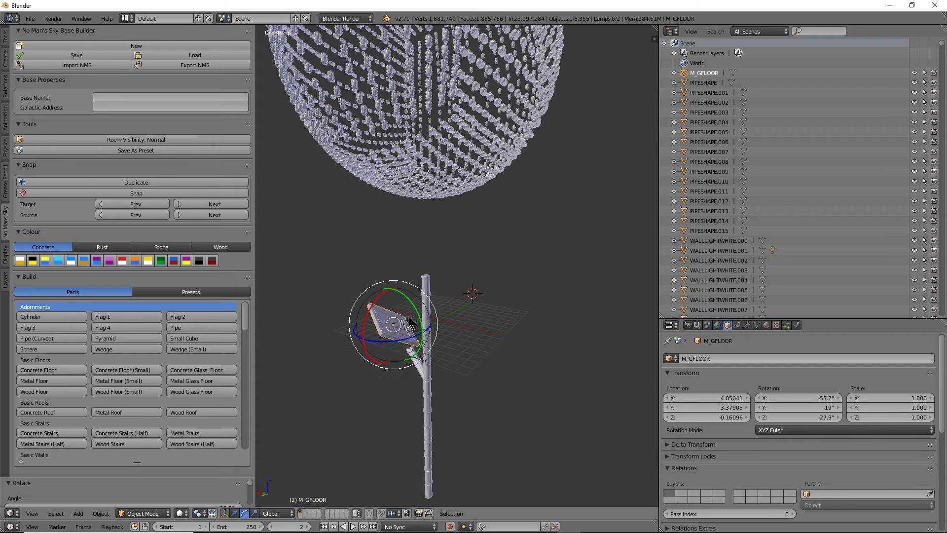
Step: Lower the panel along Z and shift it along X to the branch tip
click(234, 513)
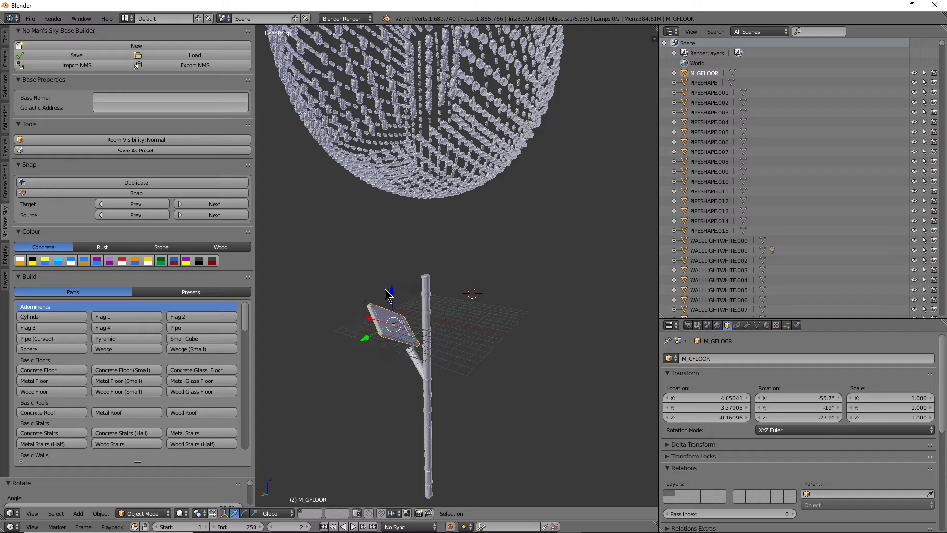
mouse_move(390, 295)
mouse_down()
mouse_move(395, 313)
mouse_move(375, 340)
mouse_move(384, 308)
mouse_move(389, 332)
mouse_up()
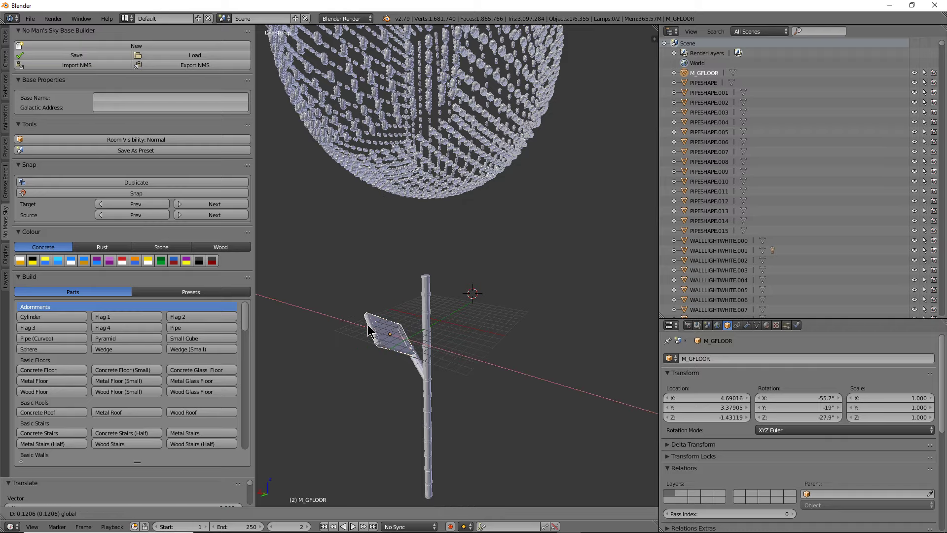
mouse_move(389, 332)
middle_down()
mouse_move(510, 393)
mouse_move(437, 450)
middle_up()
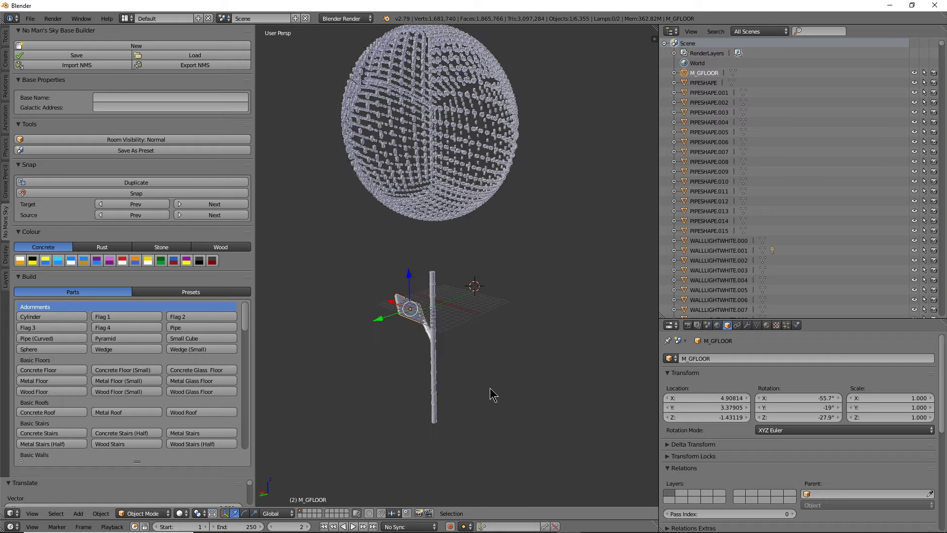
Step: Circle-select the stem pipes, branch and leaf panel and apply the green palette swatch
drag(445, 475, 429, 414)
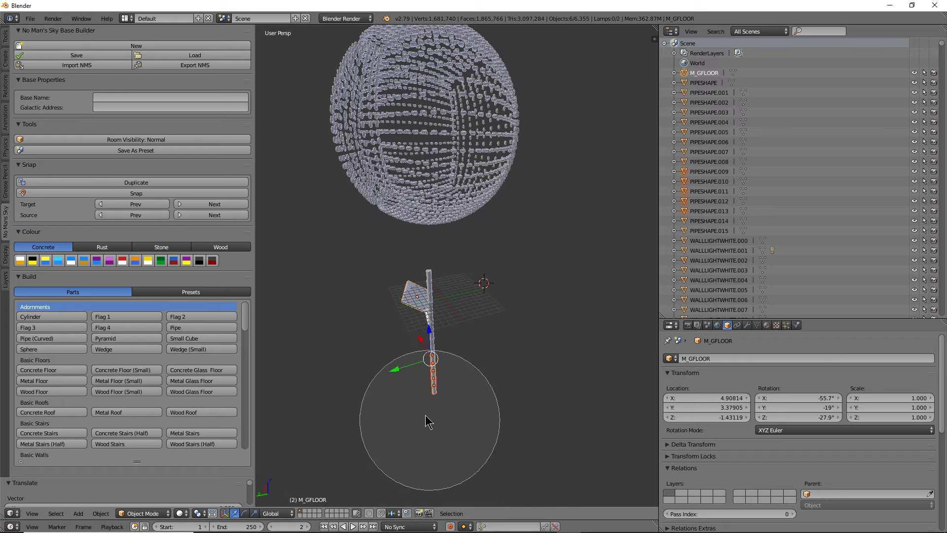
scroll(425, 345, up, 3)
key(Escape)
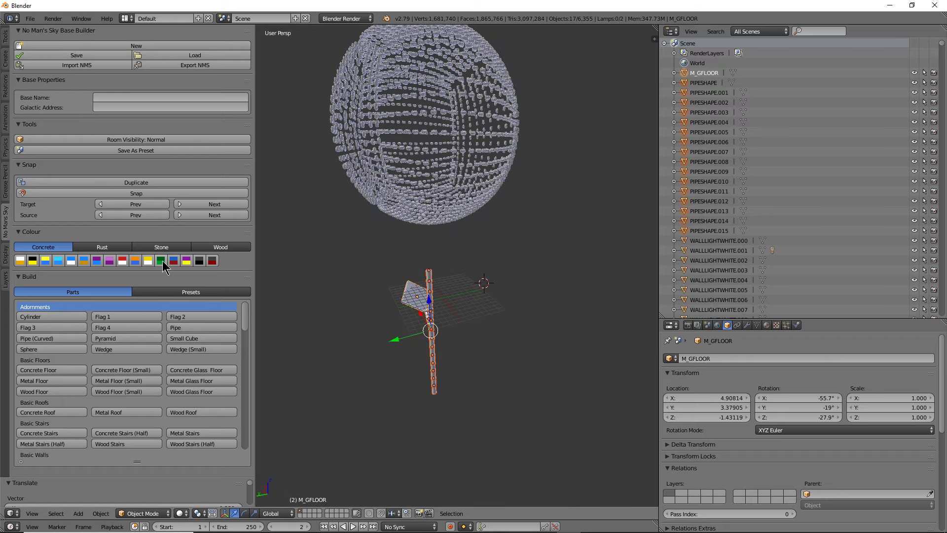
click(163, 267)
mouse_move(425, 345)
middle_down()
mouse_move(433, 368)
mouse_move(439, 303)
middle_up()
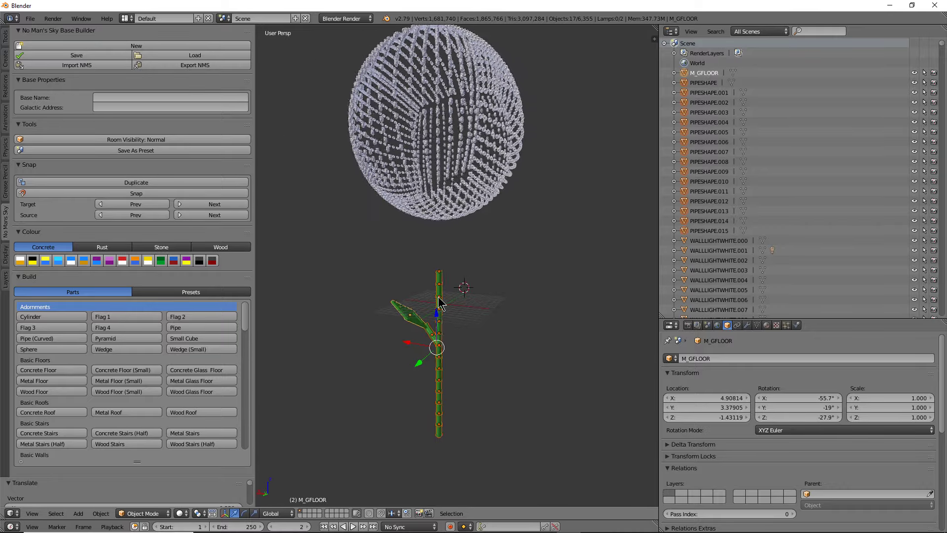
Step: Rotate the leaf panel about world X to roughly -67.8°, -24.4°, -23.4°
right_click(404, 321)
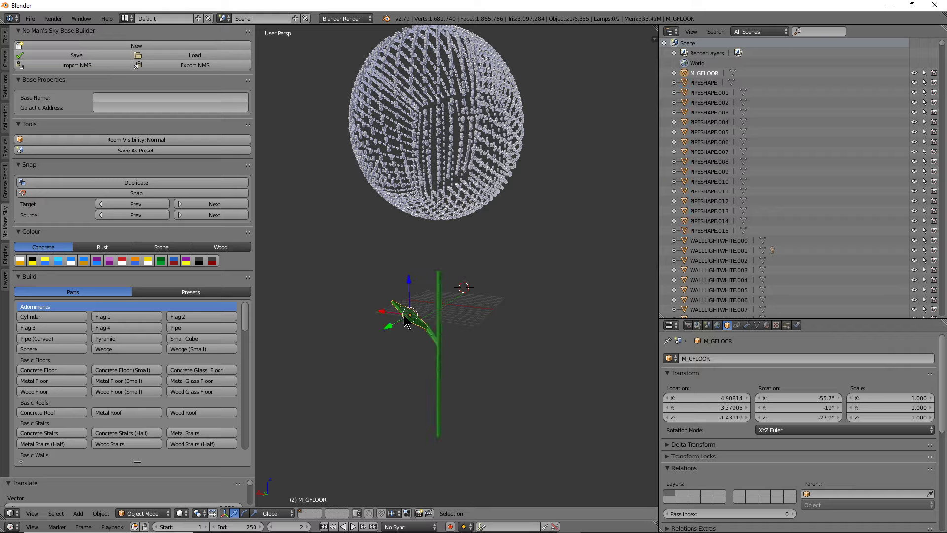
click(244, 514)
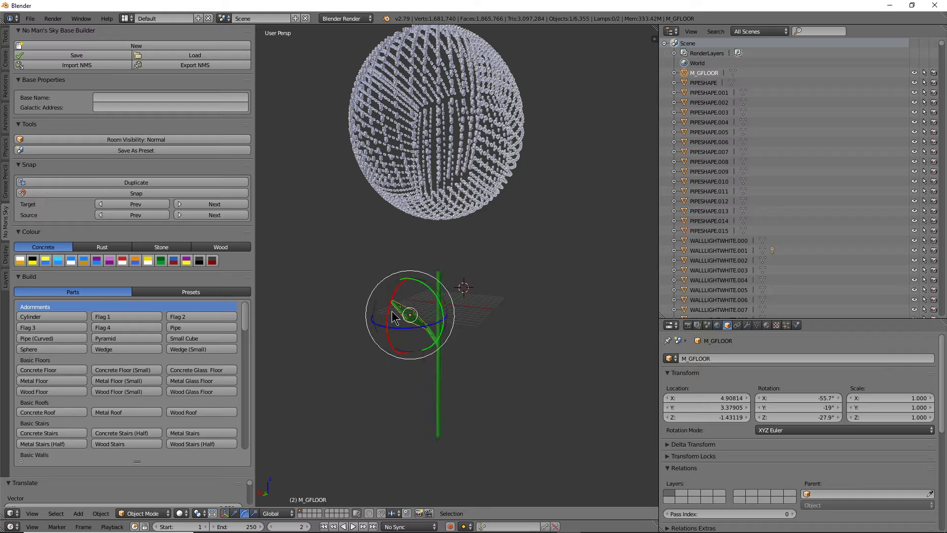
drag(391, 311, 392, 318)
mouse_move(447, 345)
middle_down()
mouse_move(390, 351)
mouse_move(441, 351)
middle_up()
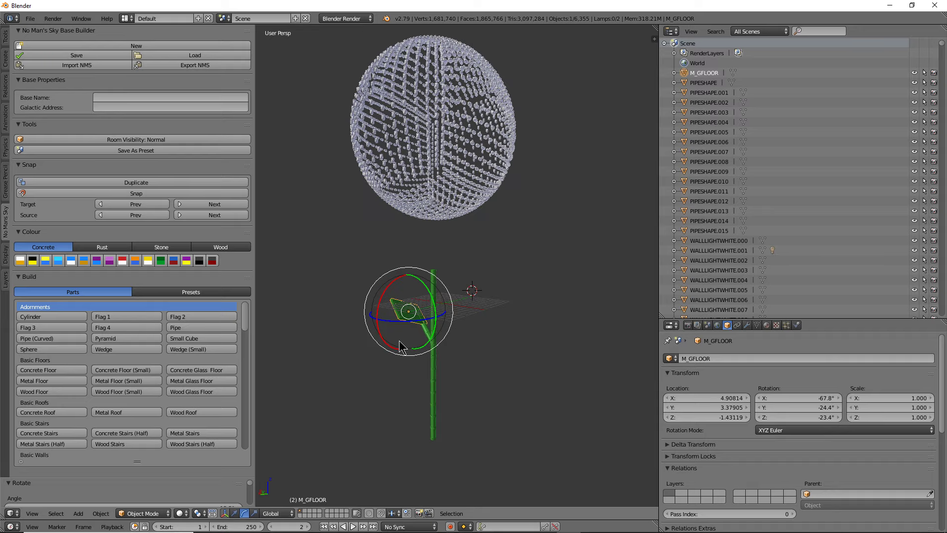
Step: Add the branch pipe pieces, including PIPESHAPE.005, to the leaf selection
key(c)
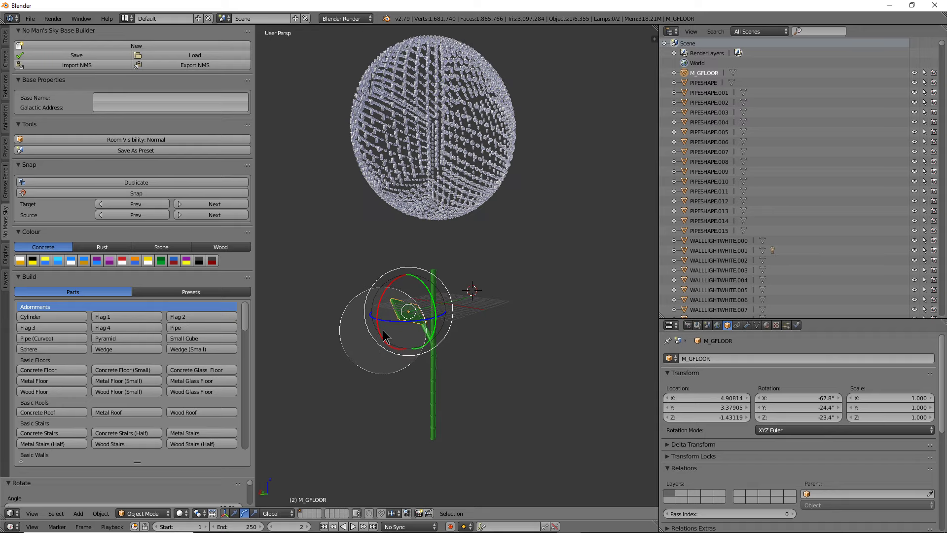
click(385, 338)
right_click(417, 347)
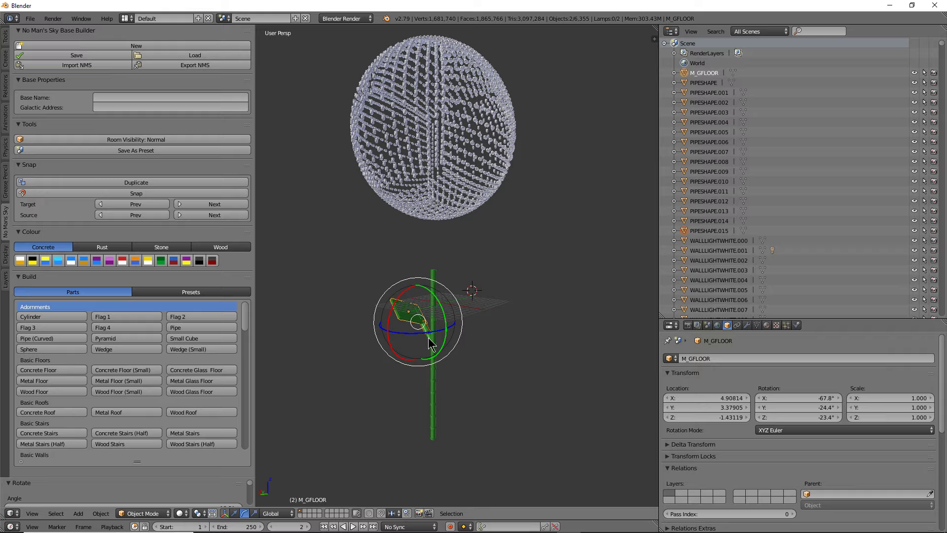
shift+right_click(429, 337)
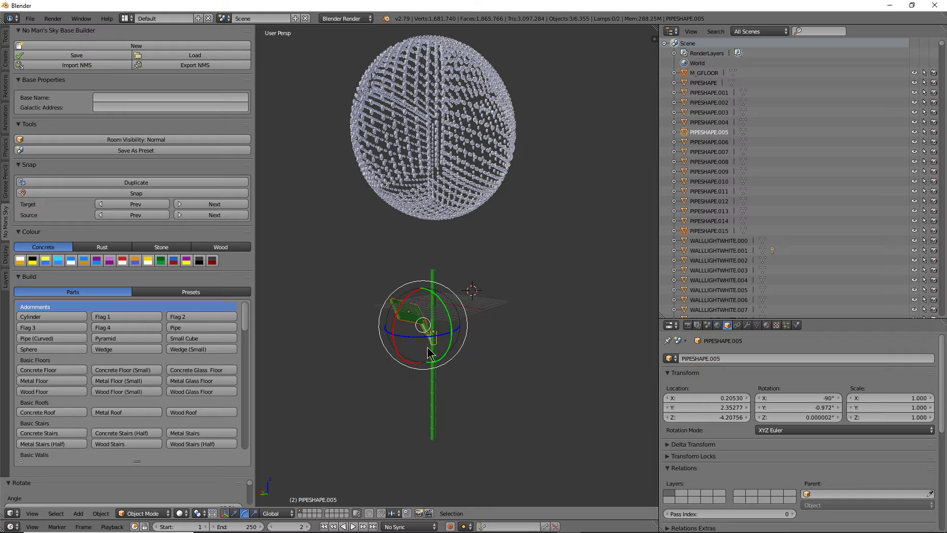
Step: Make a linked duplicate of the leaf and branch and swing it to the stem's other side
key(alt+d)
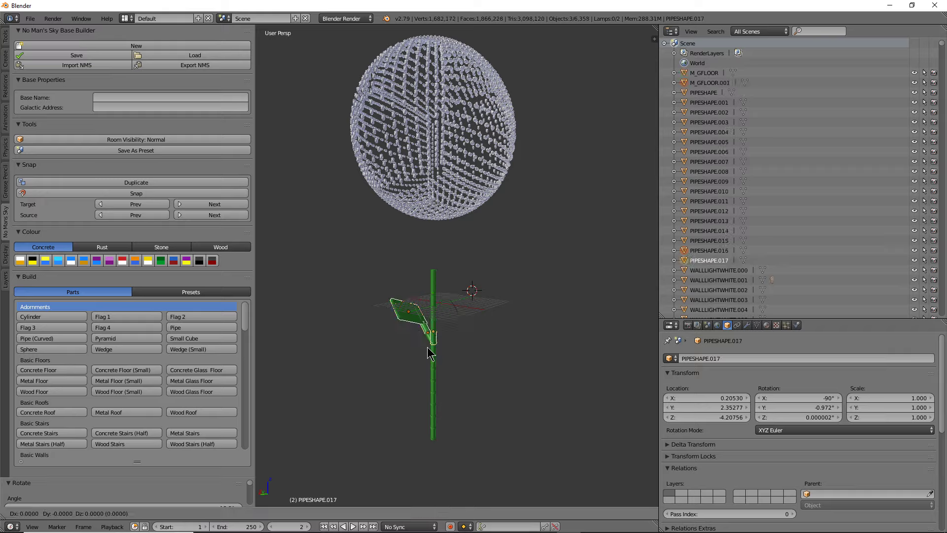
key(Escape)
drag(432, 338, 377, 315)
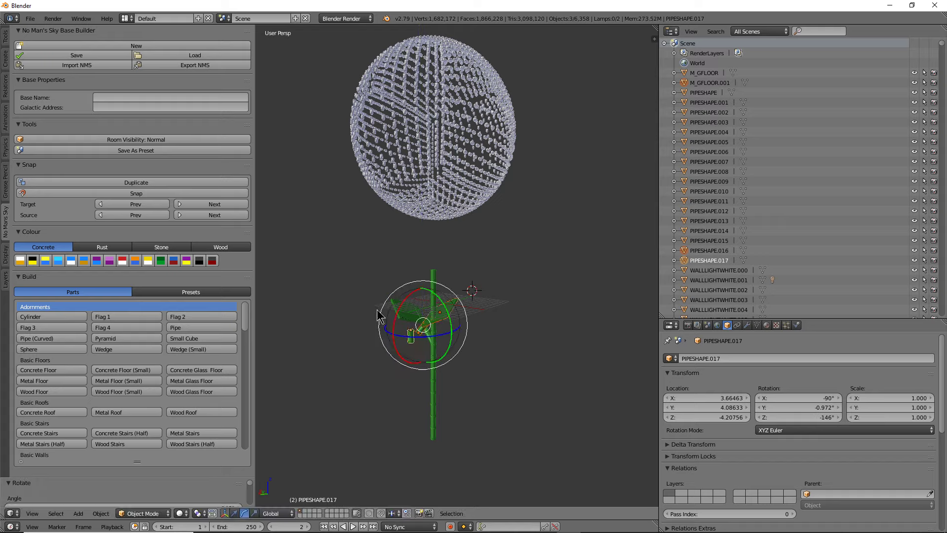
click(235, 514)
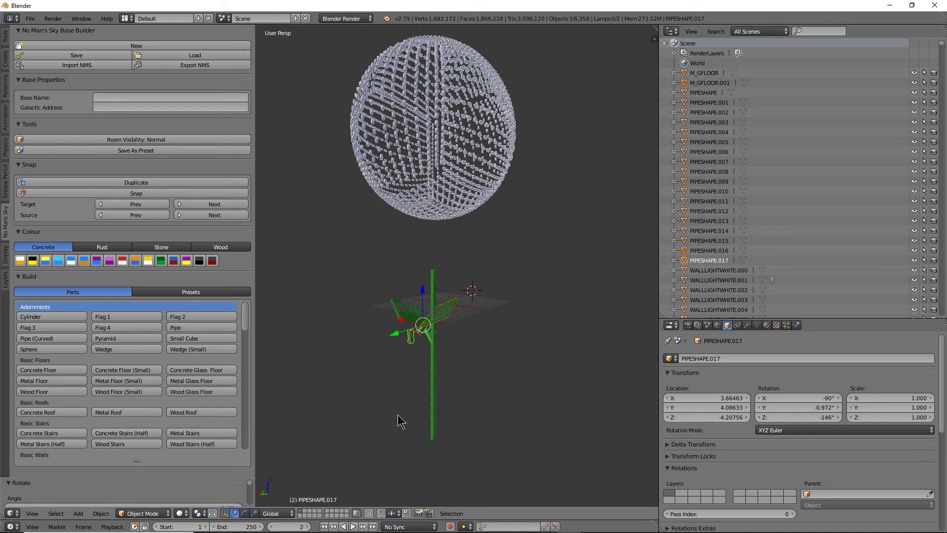
middle_drag(390, 460, 402, 331)
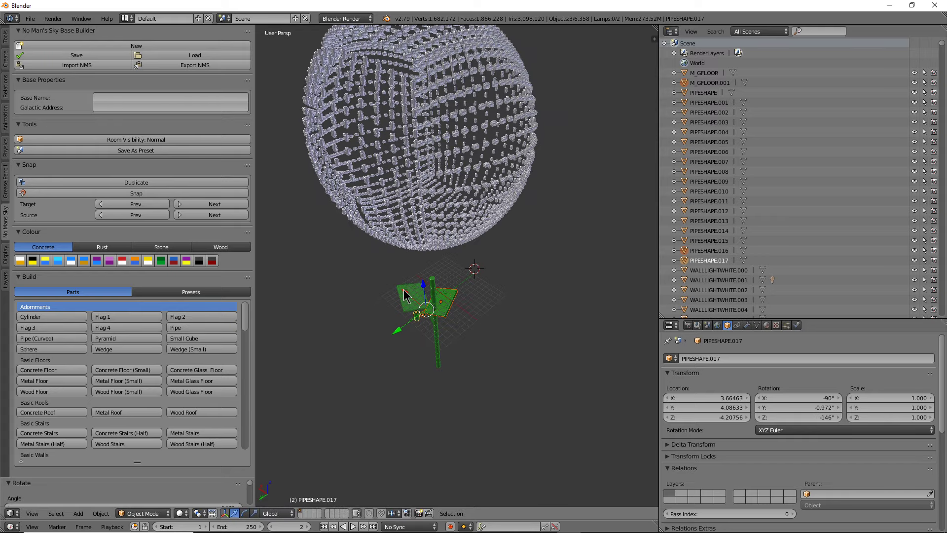
Step: Position the copied leaf with axis-locked moves along X, then Y, then X again
key(g)
key(x)
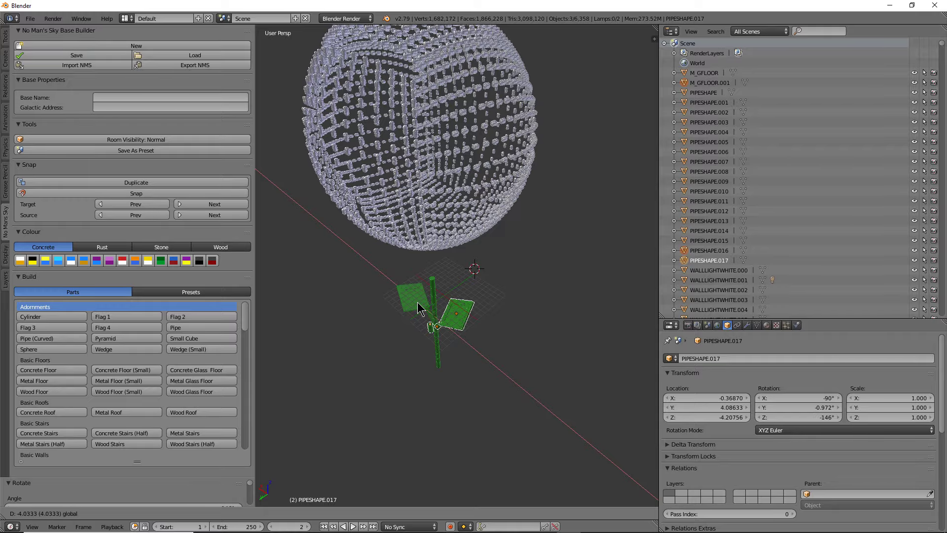
click(418, 297)
mouse_move(417, 298)
middle_down()
mouse_move(468, 306)
mouse_move(480, 268)
mouse_move(490, 280)
mouse_move(488, 301)
middle_up()
key(g)
key(y)
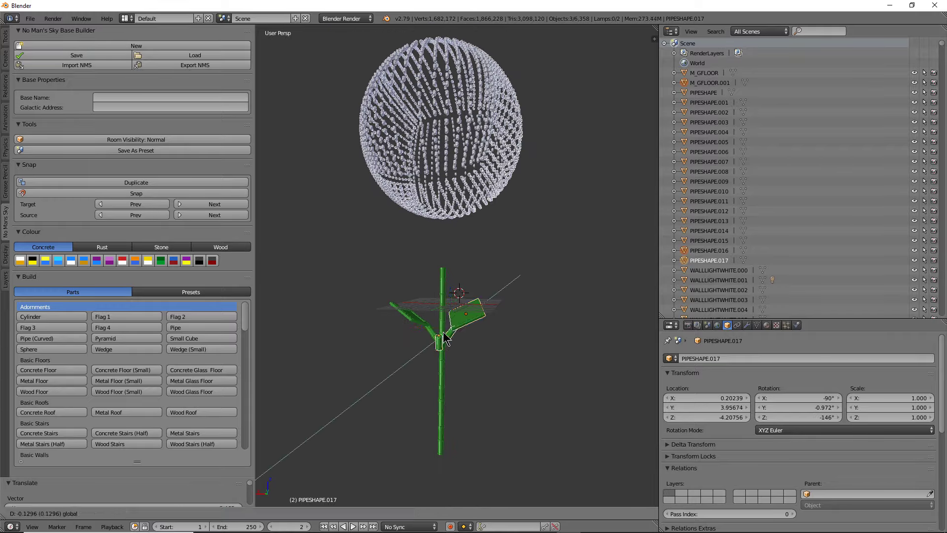
click(473, 333)
mouse_move(472, 333)
middle_down()
mouse_move(464, 361)
mouse_move(408, 318)
mouse_move(402, 326)
mouse_move(469, 332)
middle_up()
key(g)
key(x)
click(449, 334)
Step: Keep nudging the copied leaf pieces along Y and X onto the stem
key(g)
key(y)
click(400, 334)
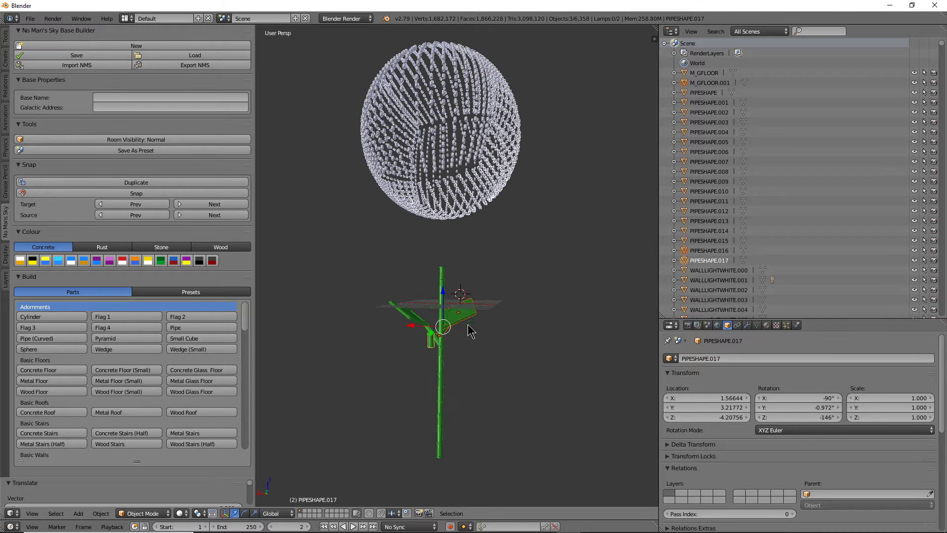
key(g)
key(x)
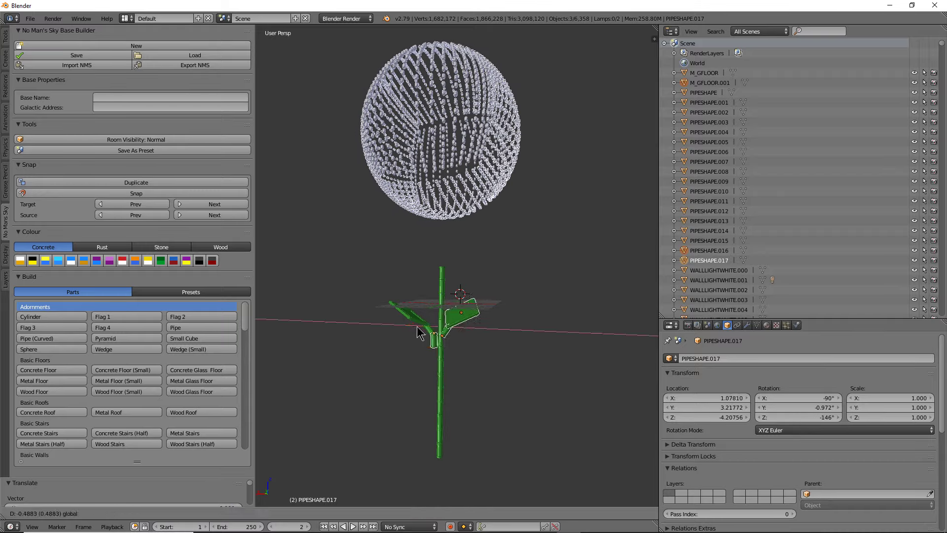
click(418, 333)
mouse_move(418, 336)
middle_down()
mouse_move(414, 398)
mouse_move(441, 378)
middle_up()
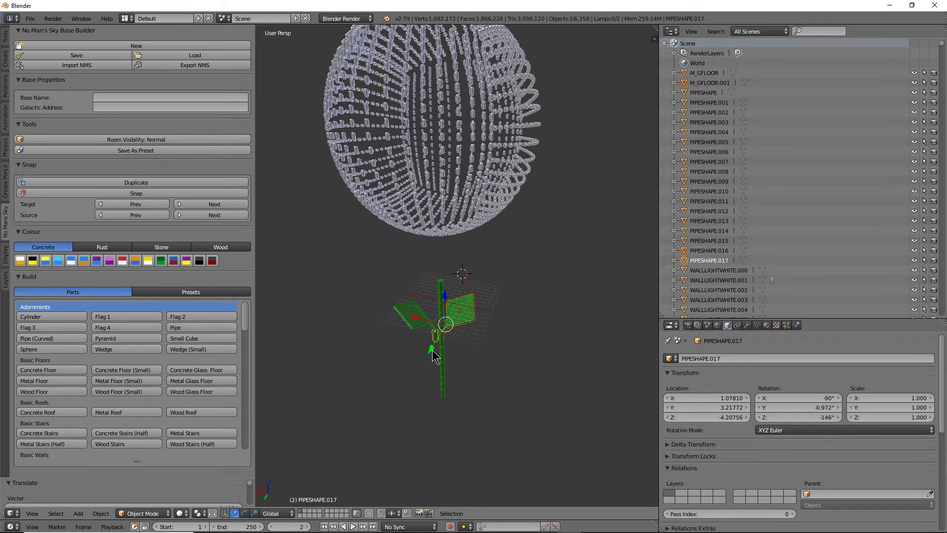
key(g)
key(y)
click(432, 358)
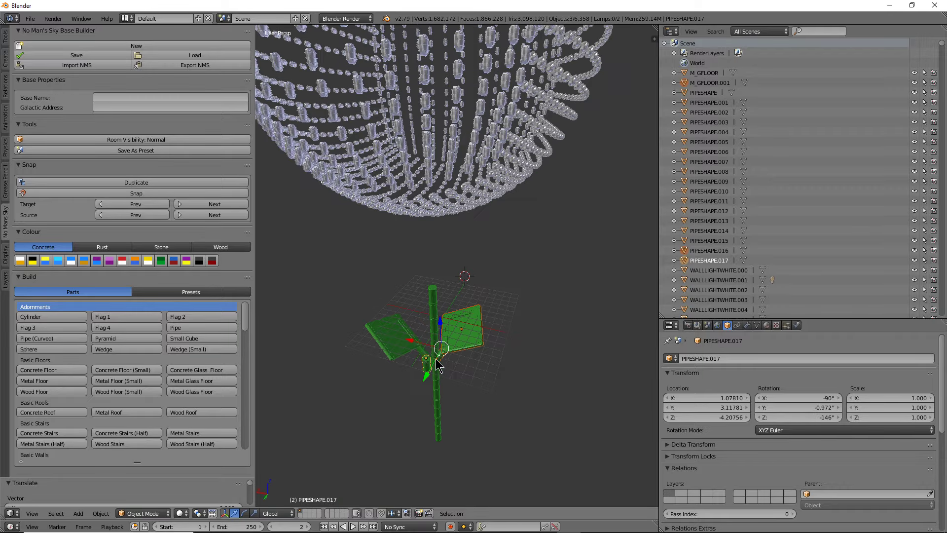
Step: Fine-tune the leaf piece with a final Y nudge and X shift
middle_drag(432, 359, 446, 304)
scroll(446, 304, up, 4)
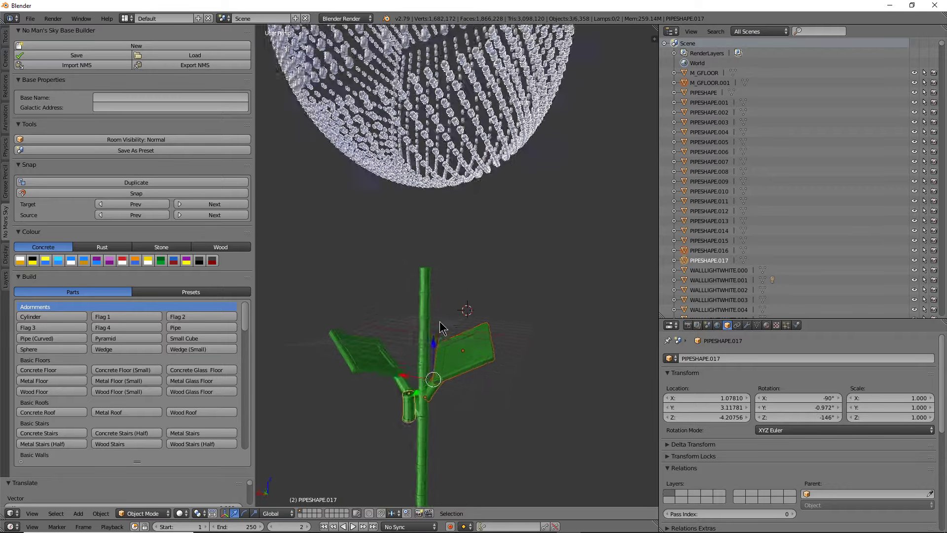
key(g)
key(y)
click(420, 373)
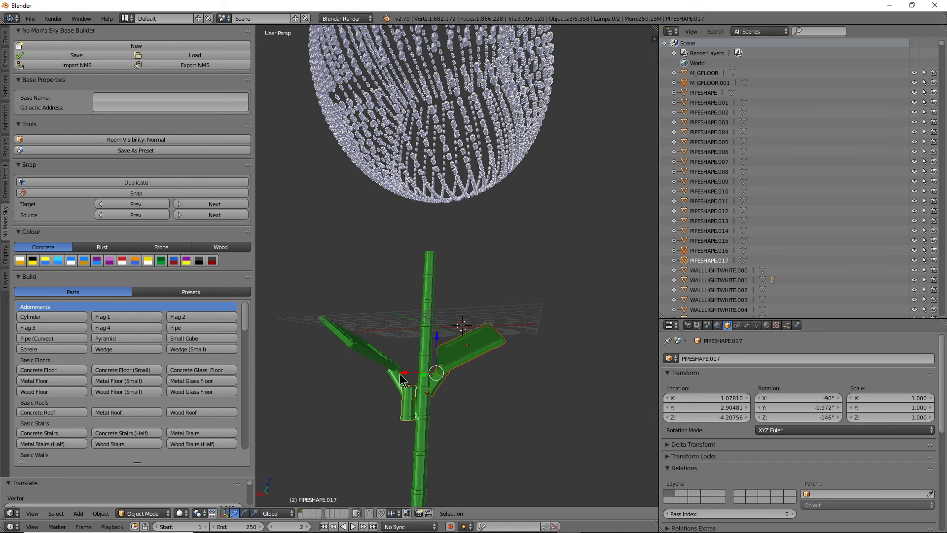
key(g)
key(x)
click(404, 385)
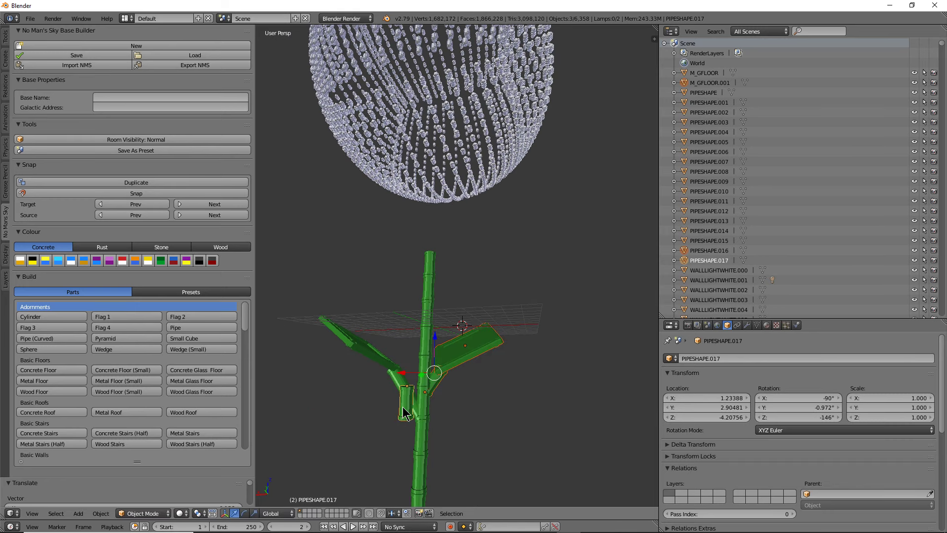
Step: Delete the small vertical pipe stub PIPESHAPE.017 beneath the leaves
right_click(403, 415)
key(x)
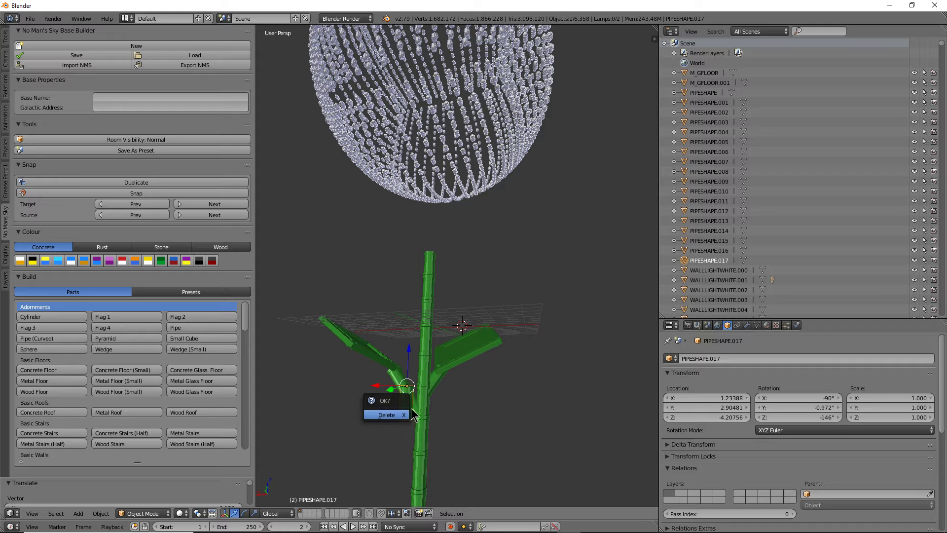
click(385, 416)
scroll(440, 413, down, 3)
mouse_move(440, 412)
middle_down()
mouse_move(451, 416)
mouse_move(407, 428)
middle_up()
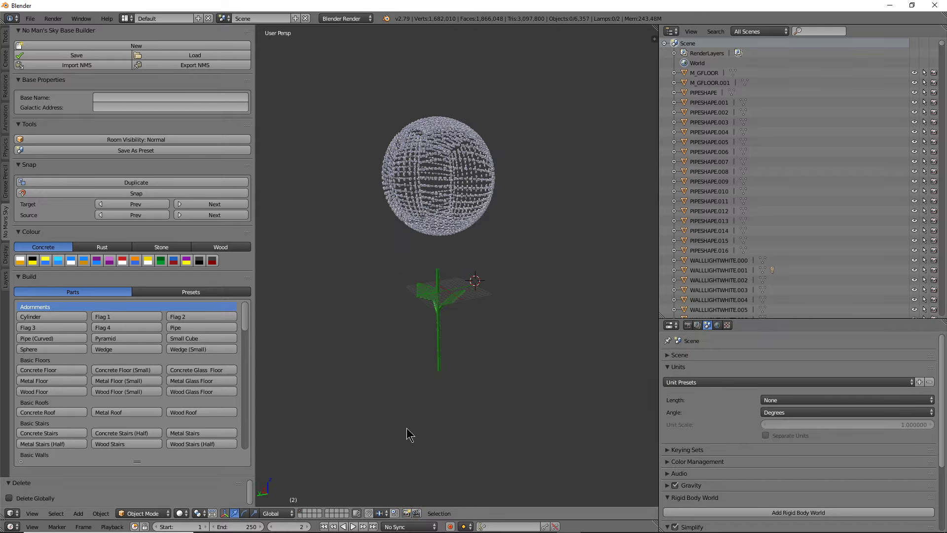
Step: Brush-select every green plant part and lift it along Z until the stem meets the sphere
key(c)
drag(444, 401, 438, 311)
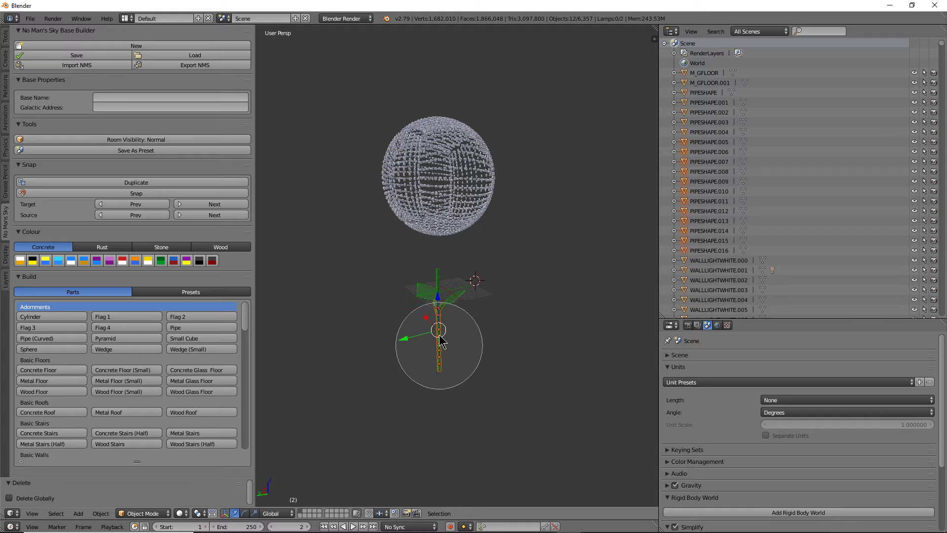
right_click(438, 311)
mouse_move(438, 311)
middle_down()
mouse_move(487, 327)
mouse_move(486, 275)
mouse_move(444, 297)
middle_up()
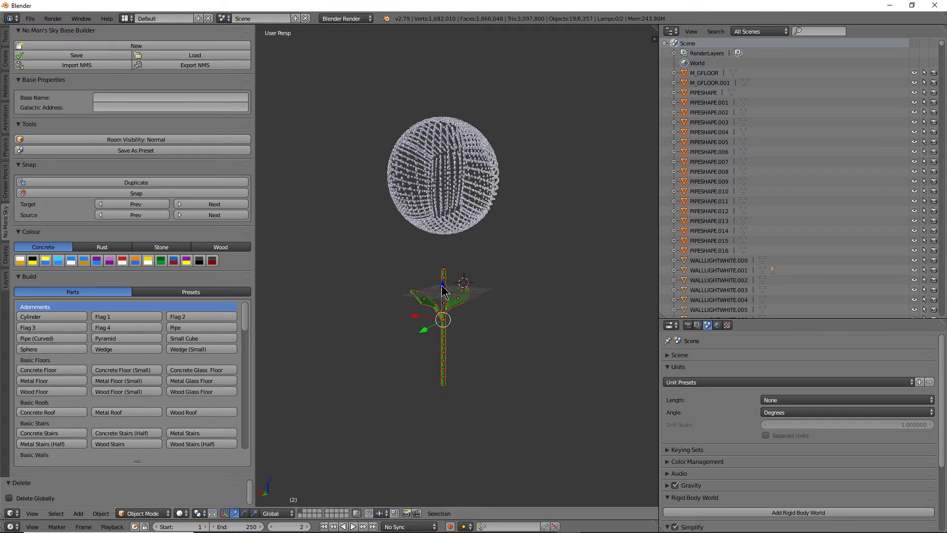
drag(443, 285, 443, 237)
mouse_move(461, 280)
middle_down()
mouse_move(397, 334)
mouse_move(456, 296)
middle_up()
right_click(443, 173)
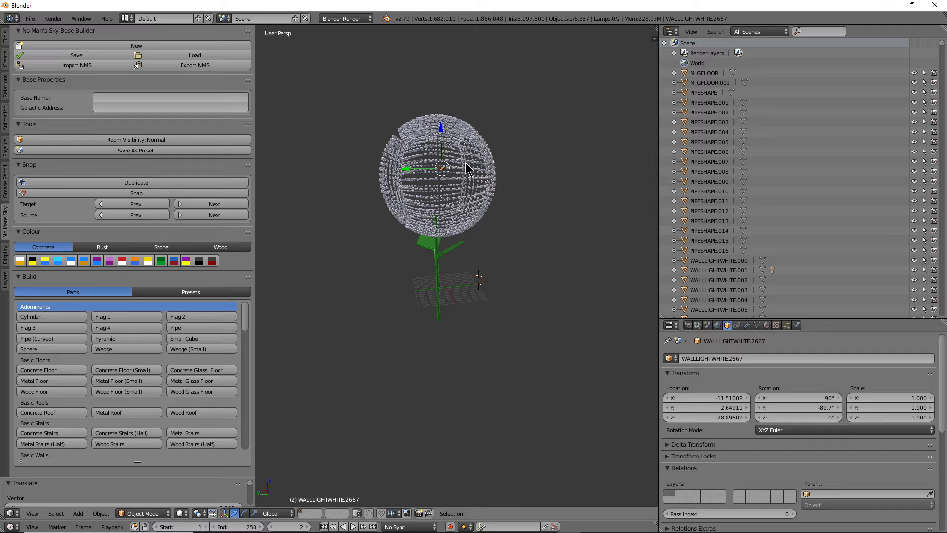
Step: Circle-select the sphere's upper-half lights and place the 3D cursor beside the sphere
key(c)
mouse_move(430, 144)
mouse_down()
mouse_move(472, 152)
mouse_move(416, 146)
mouse_up()
right_click(416, 146)
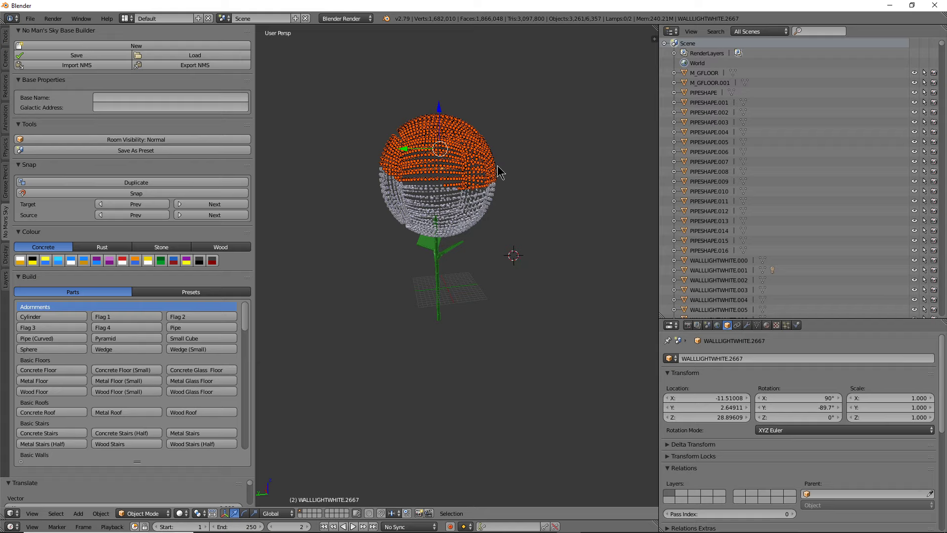
key(shift+w)
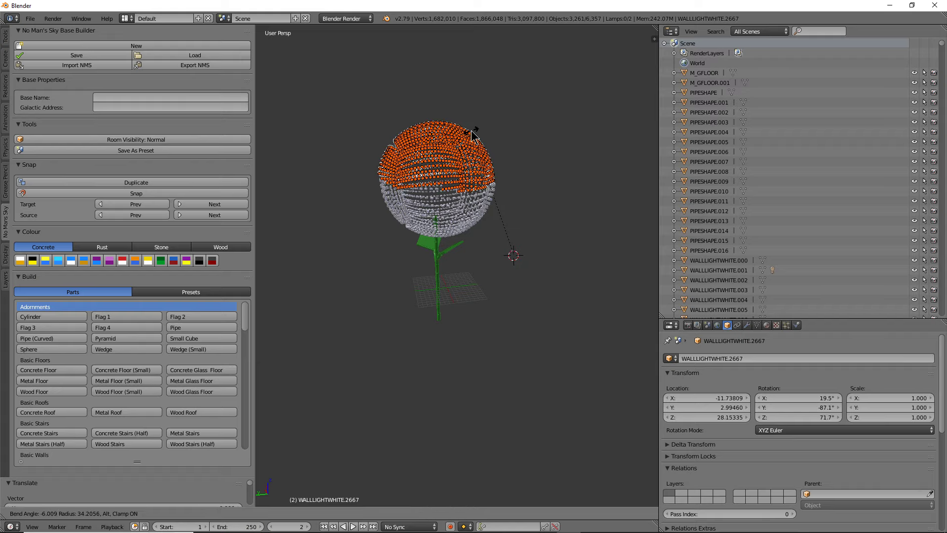
right_click(500, 129)
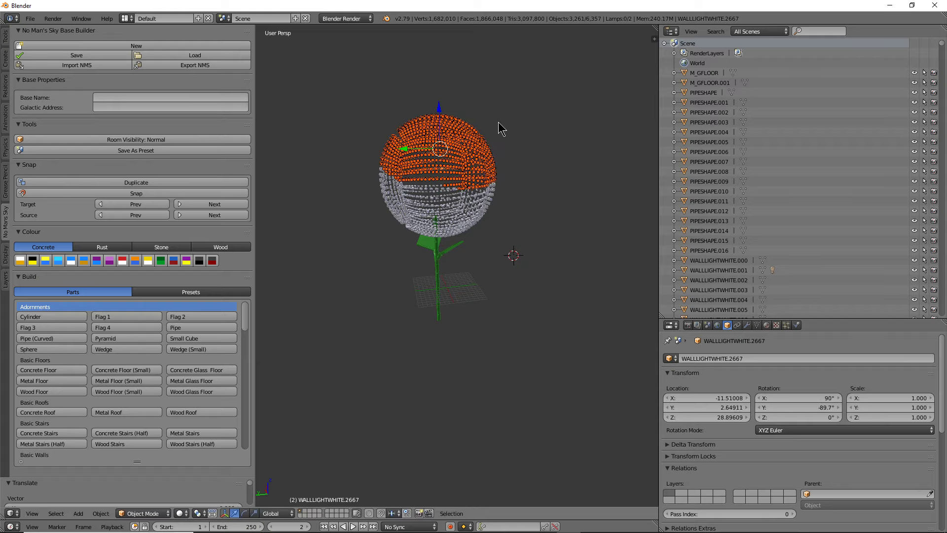
click(565, 327)
mouse_move(577, 271)
middle_down()
mouse_move(491, 243)
mouse_move(524, 252)
middle_up()
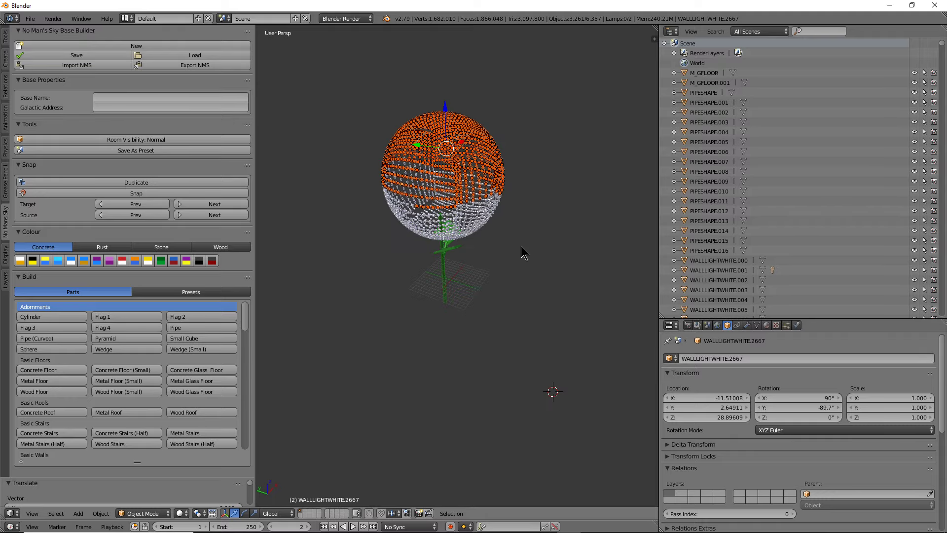
Step: Apply a slight bend of about 158° to the selected upper lights
key(shift+w)
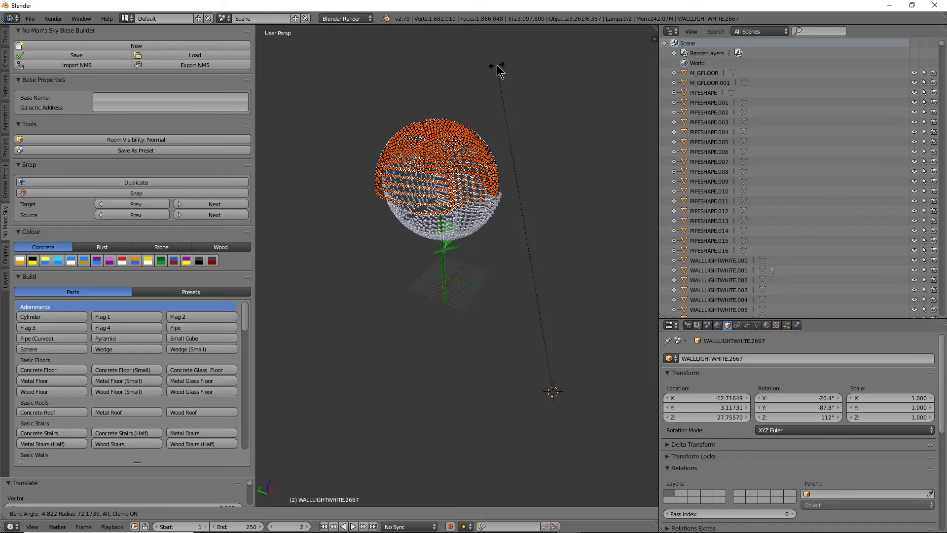
key(Escape)
key(shift+w)
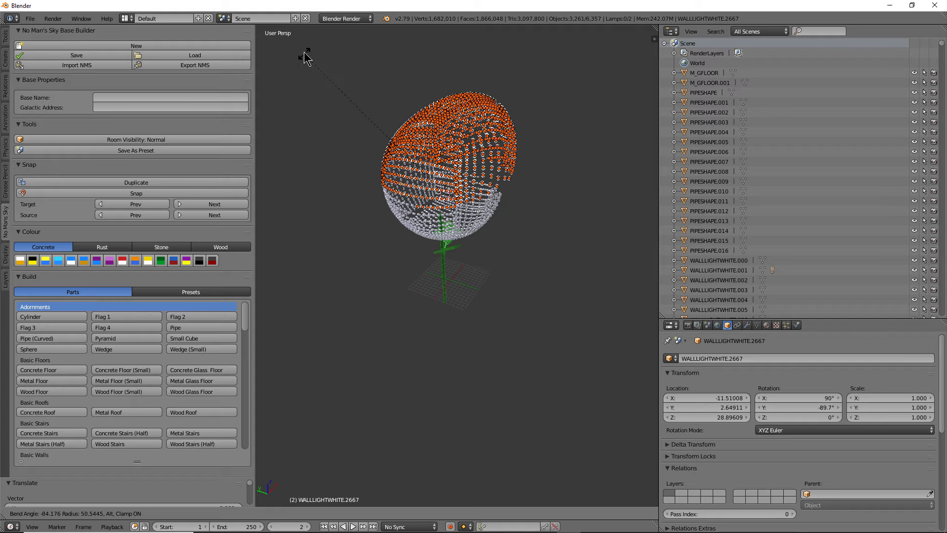
click(540, 77)
scroll(434, 181, up, 3)
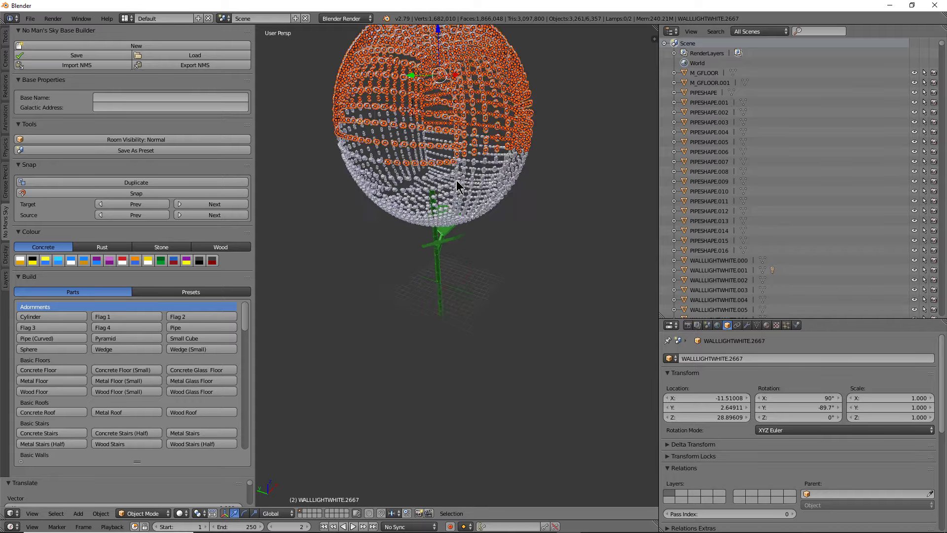
scroll(457, 180, up, 1)
mouse_move(450, 163)
middle_down()
mouse_move(463, 144)
mouse_move(445, 127)
mouse_move(520, 136)
middle_up()
scroll(463, 144, down, 4)
scroll(463, 144, down, 3)
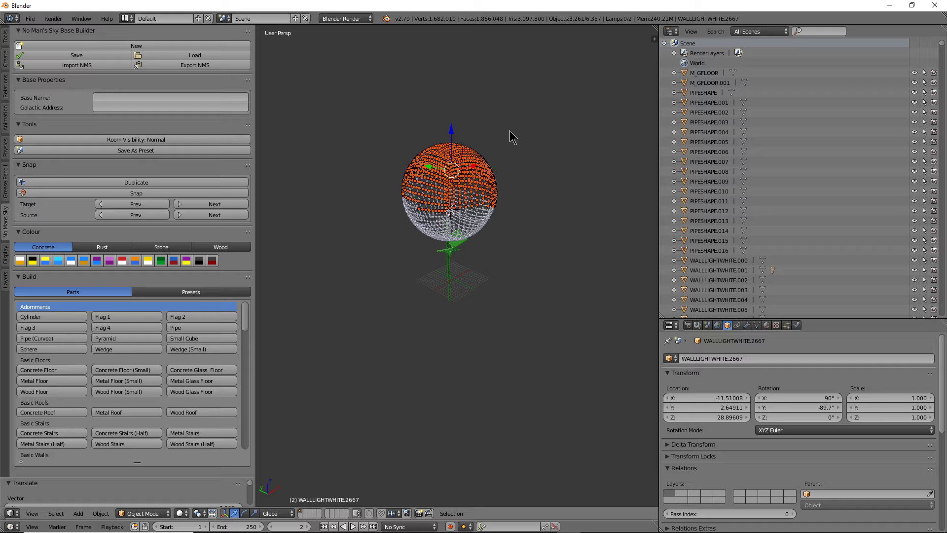
key(shift+w)
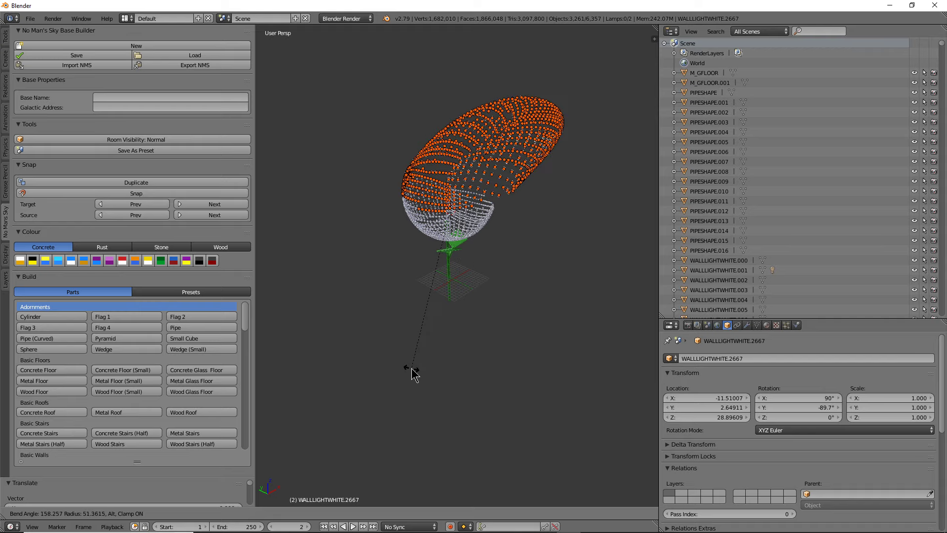
Step: Confirm a sharp bend curling the upper lights into a petal, then inspect it
click(392, 368)
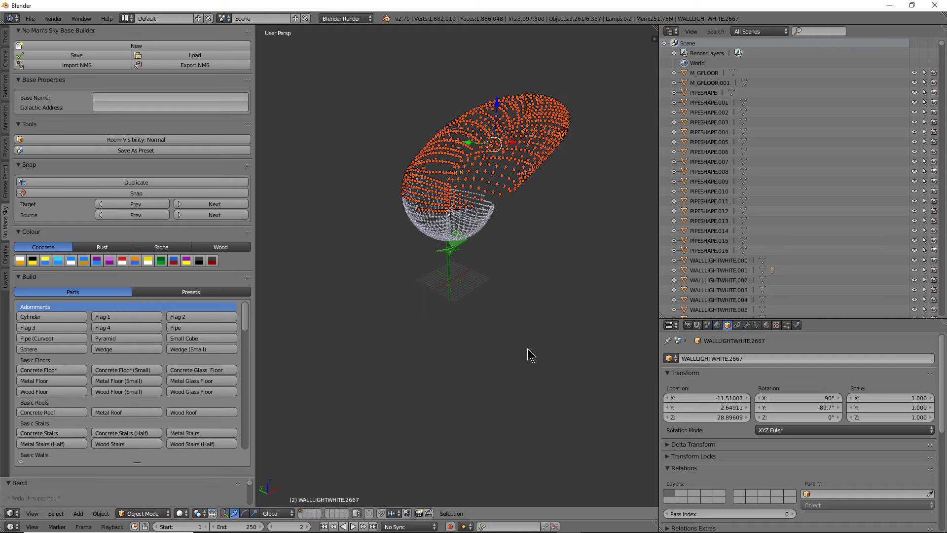
middle_drag(528, 353, 541, 340)
scroll(523, 334, up, 4)
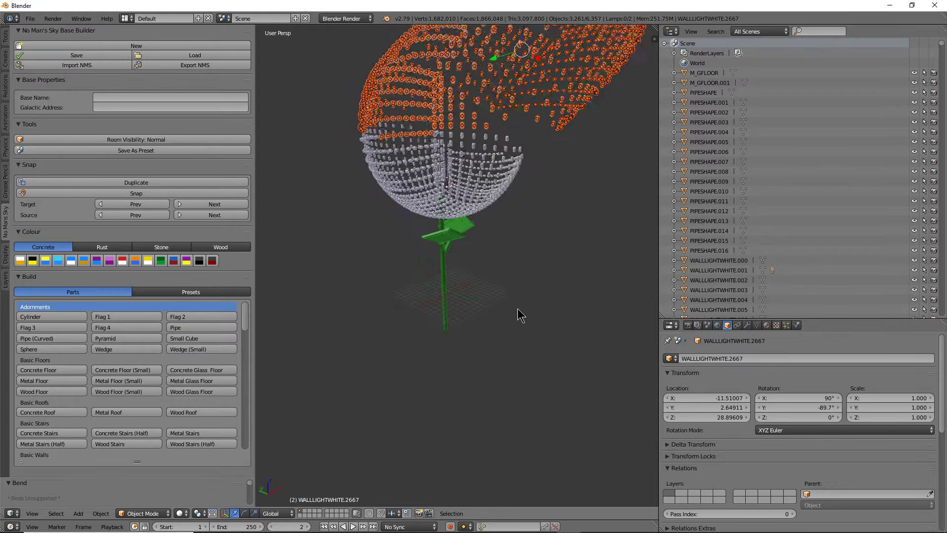
scroll(523, 314, down, 3)
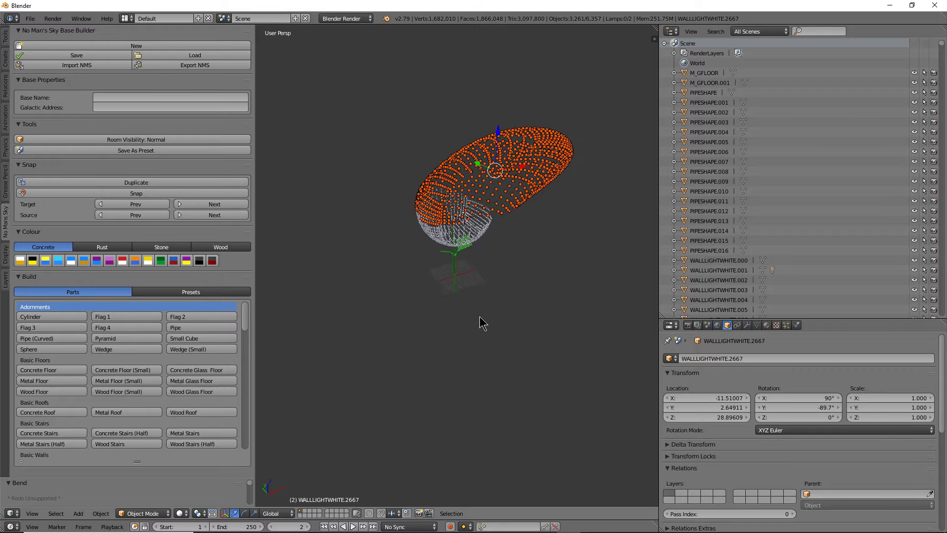